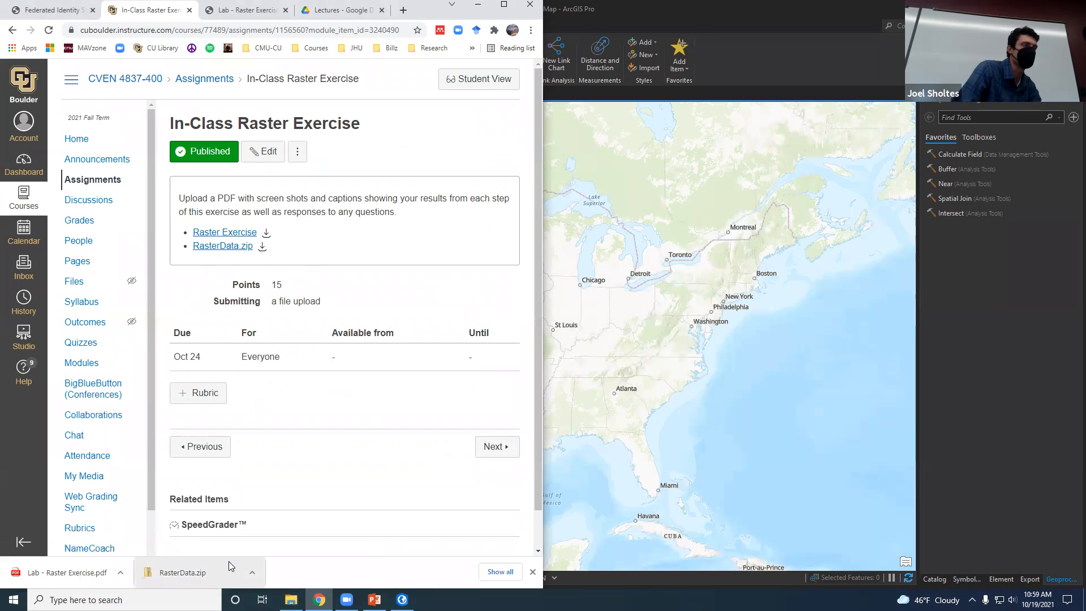
Step: Switch to File Explorer and open the nested RasterData folder inside the Raster_Exercise project folder
click(758, 62)
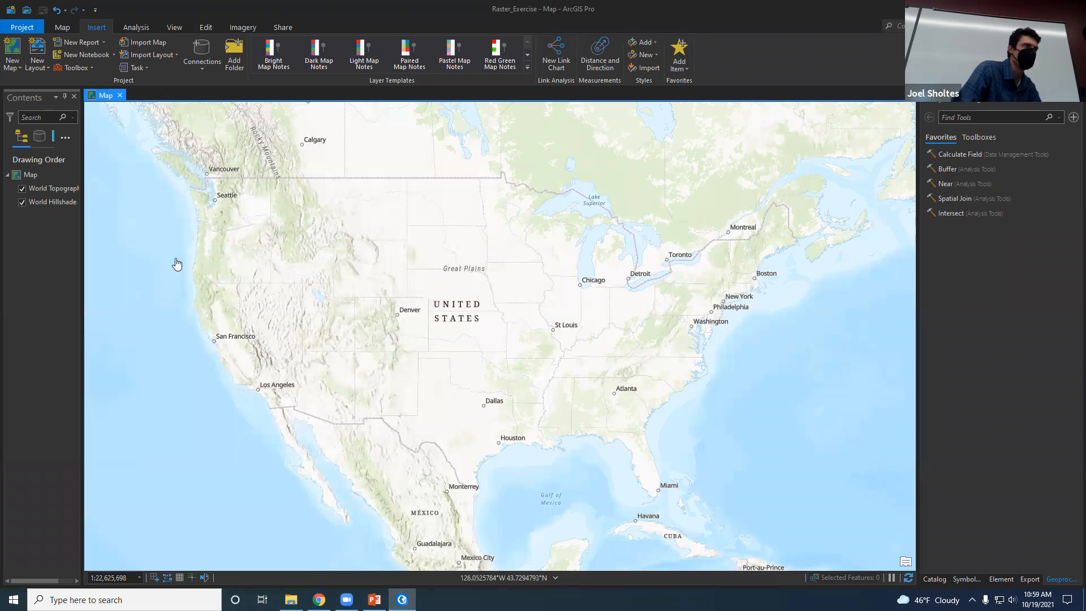
click(291, 599)
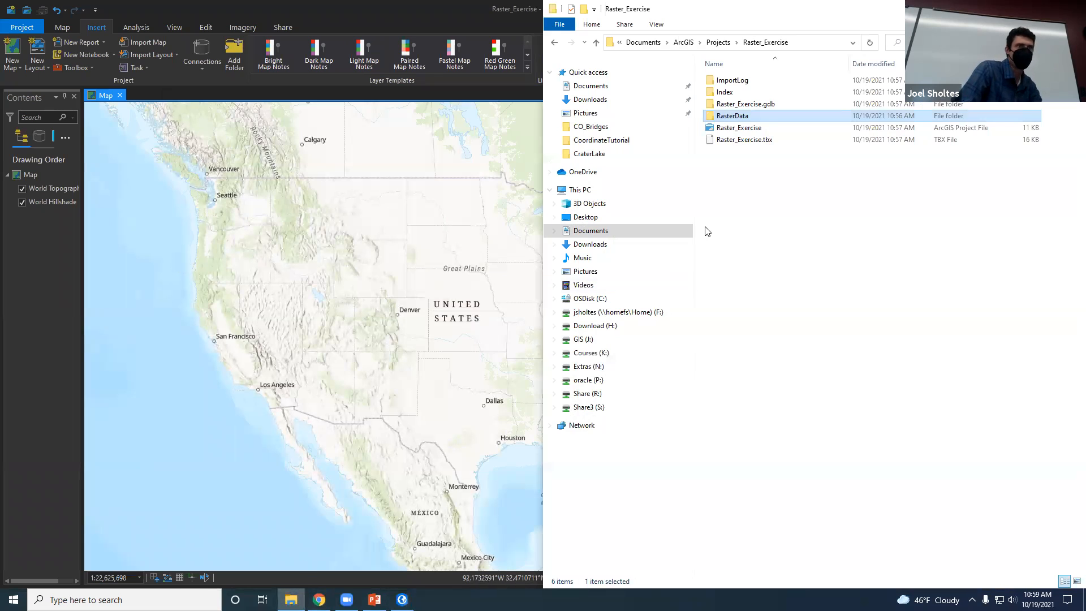
click(763, 206)
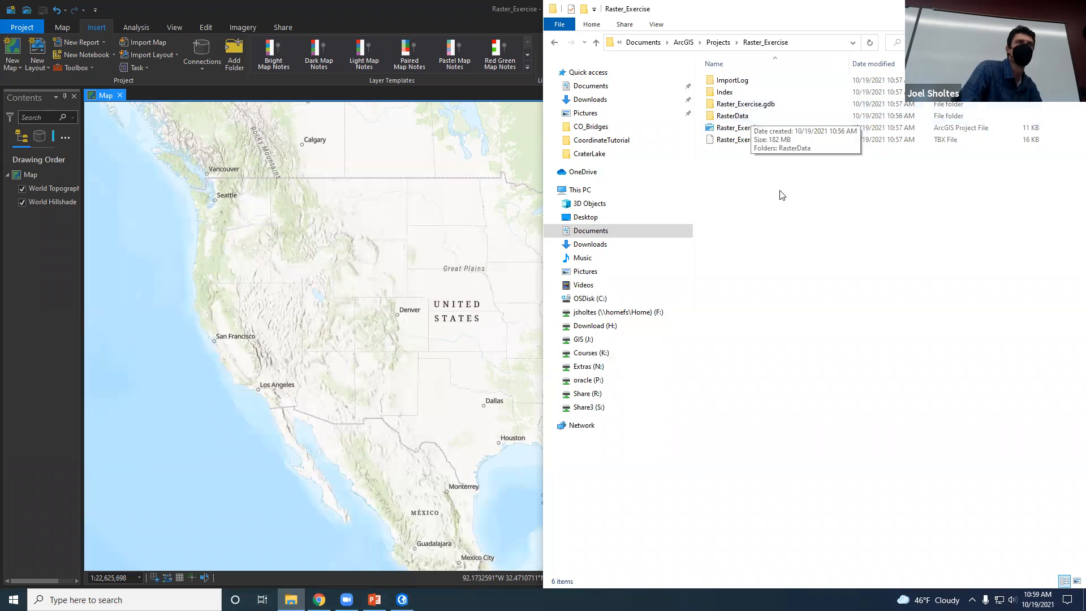
drag(824, 15, 724, 52)
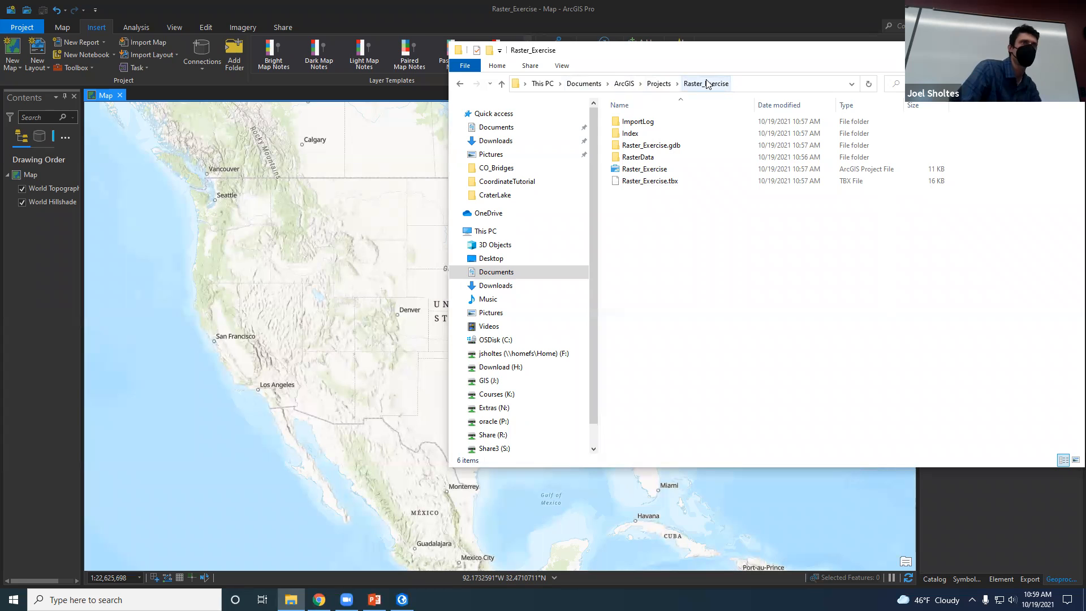
double_click(662, 156)
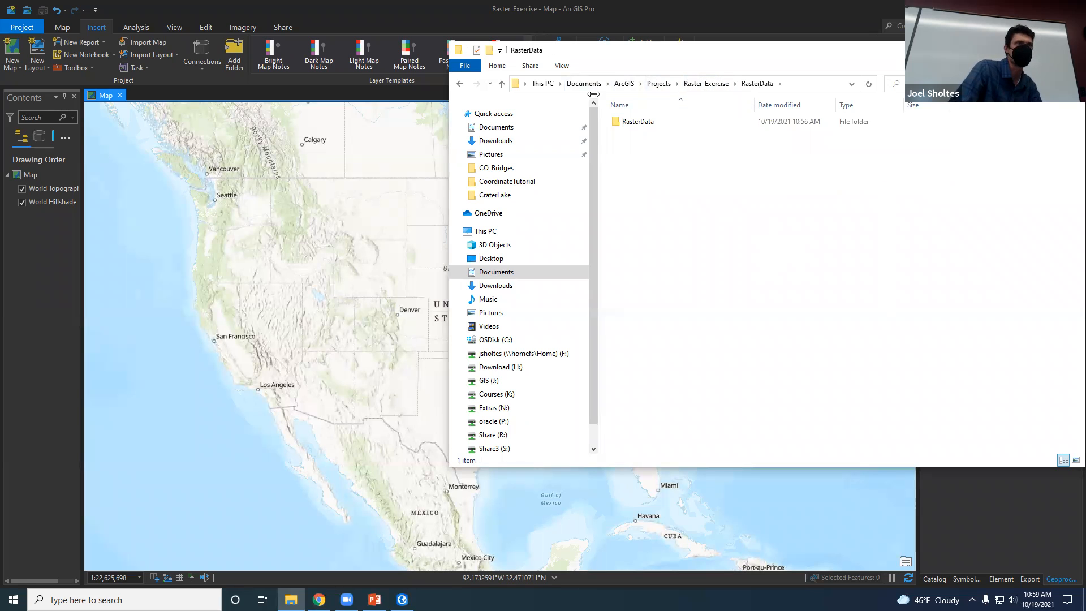
double_click(637, 122)
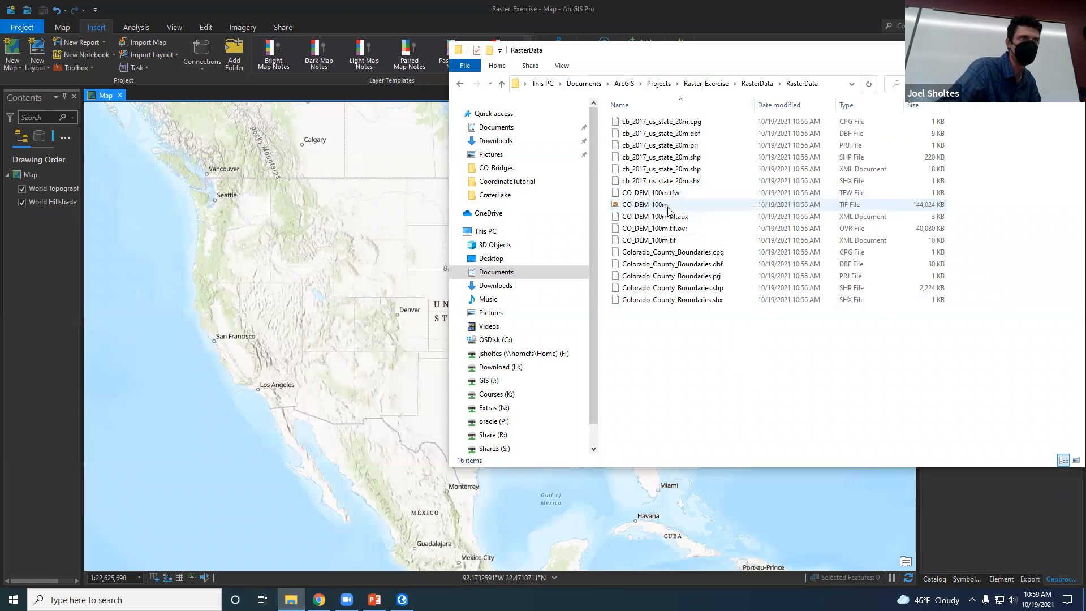
Step: Open the world file CO_DEM_100m.tfw from the RasterData folder in Notepad
mouse_move(668, 210)
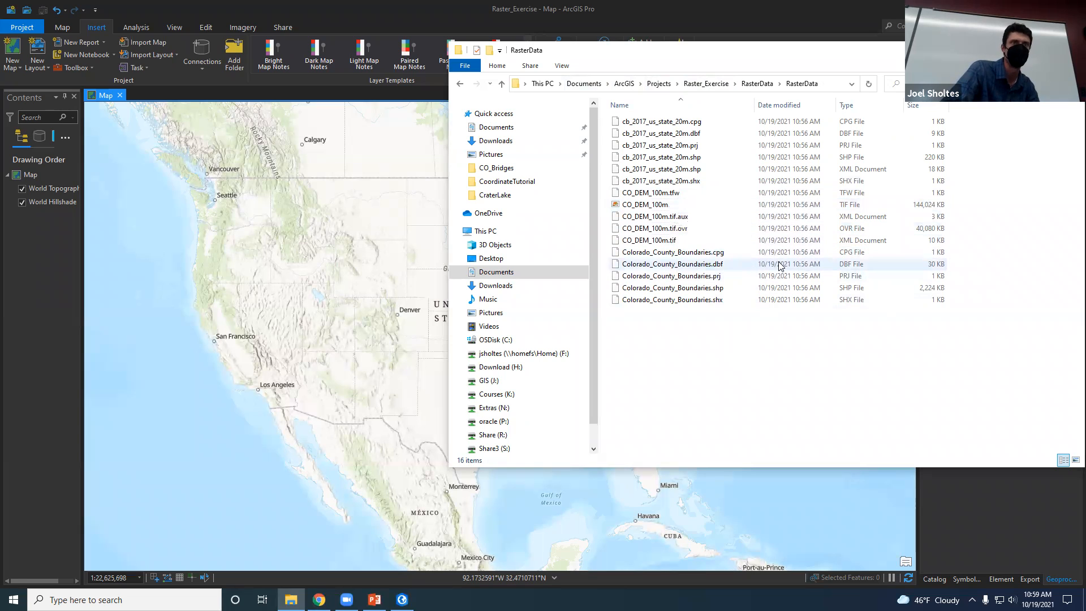
mouse_move(690, 243)
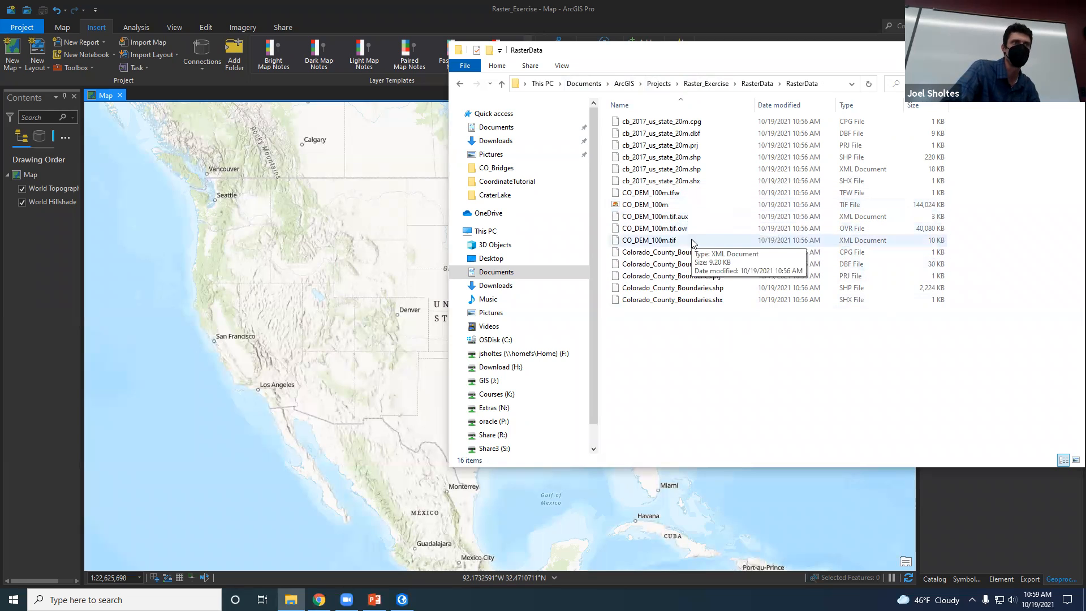
click(678, 196)
double_click(678, 195)
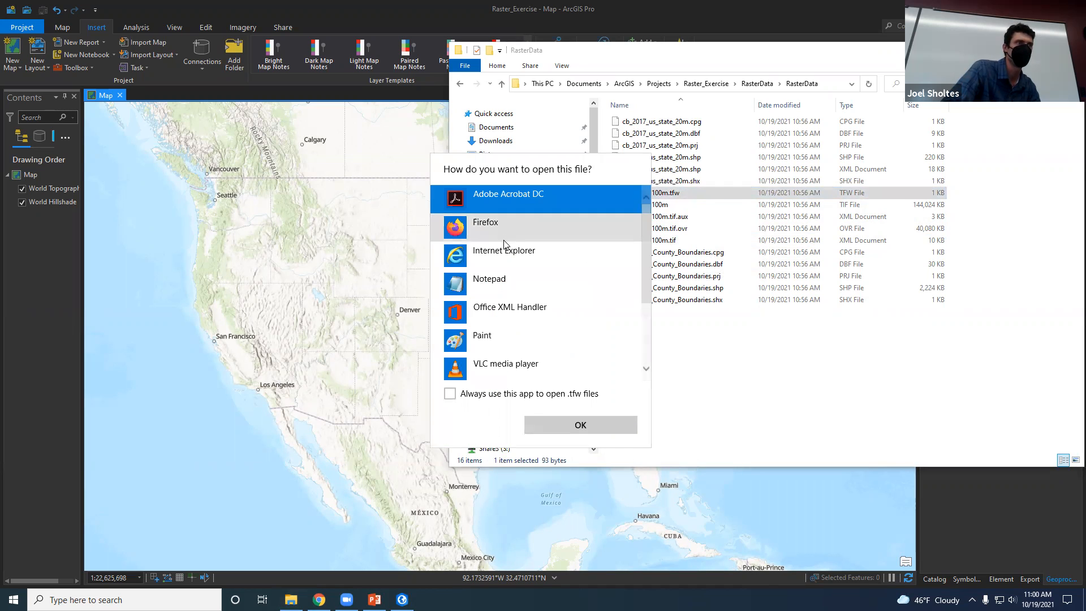
click(507, 284)
click(555, 424)
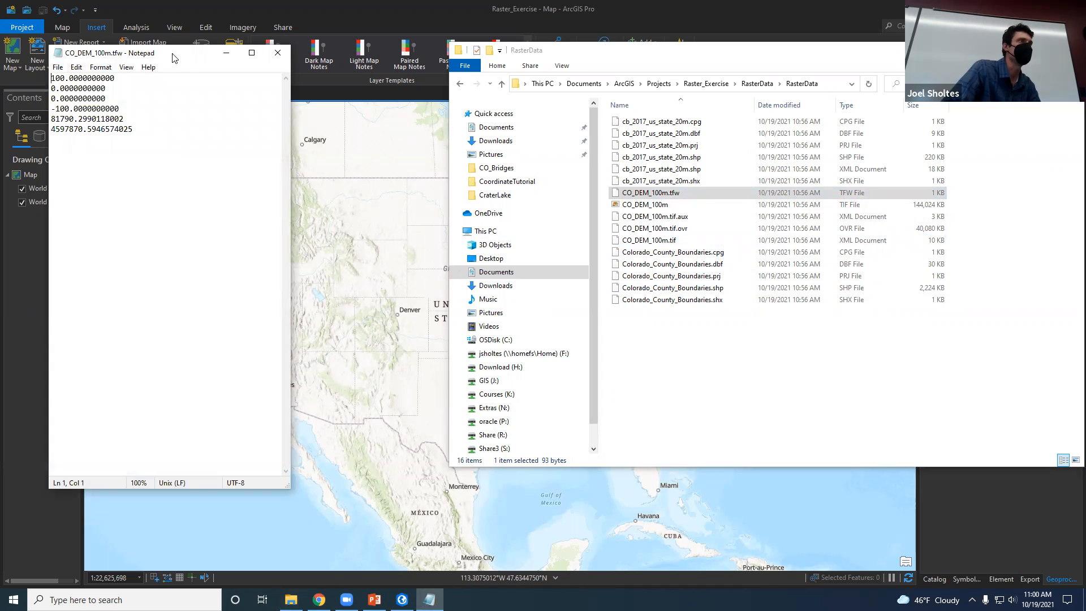
Step: Examine the cell size on the first line and the coordinates on the last two lines of CO_DEM_100m.tfw, and close the file
drag(185, 60, 282, 116)
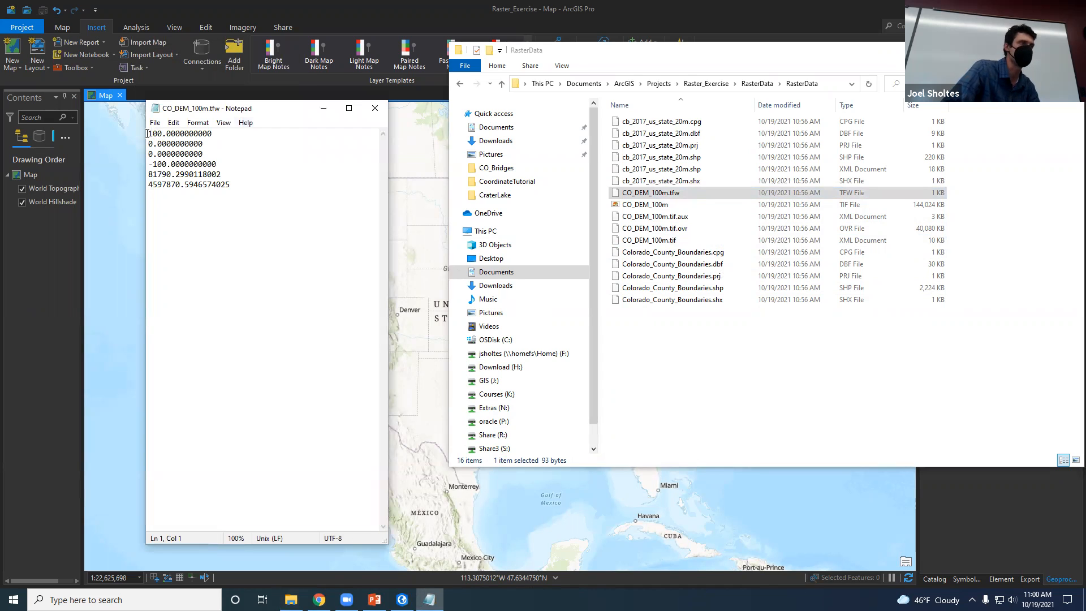
drag(147, 134, 238, 134)
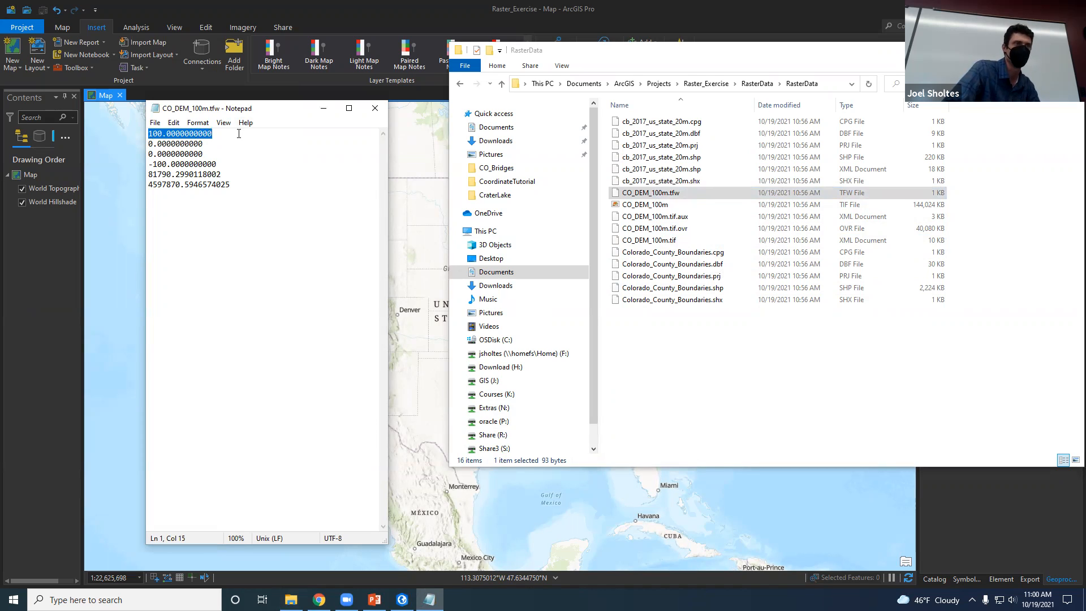
drag(240, 186, 141, 175)
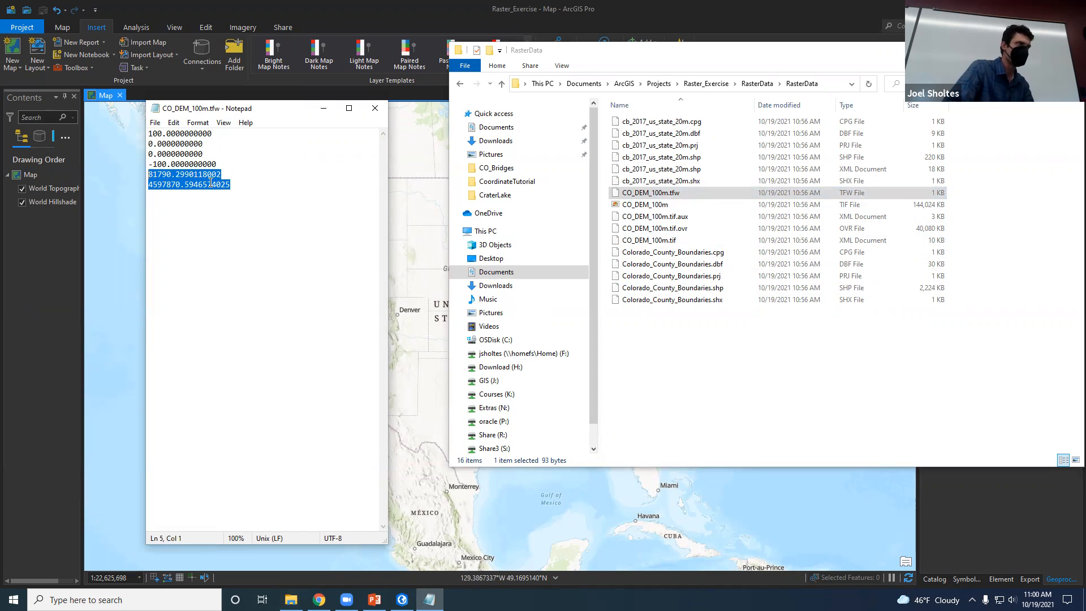
drag(230, 185, 156, 174)
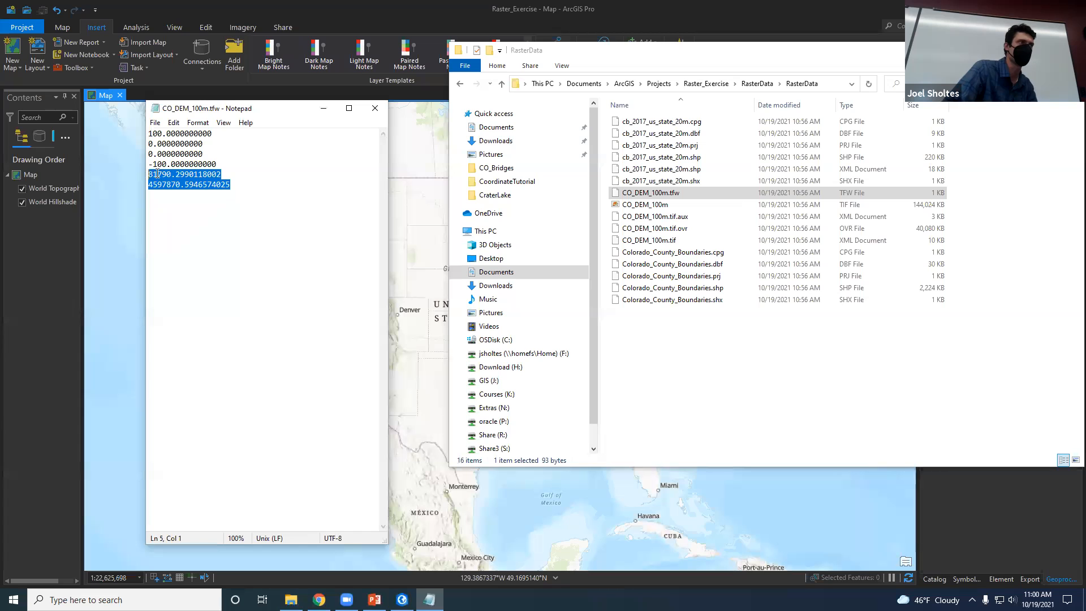
click(383, 108)
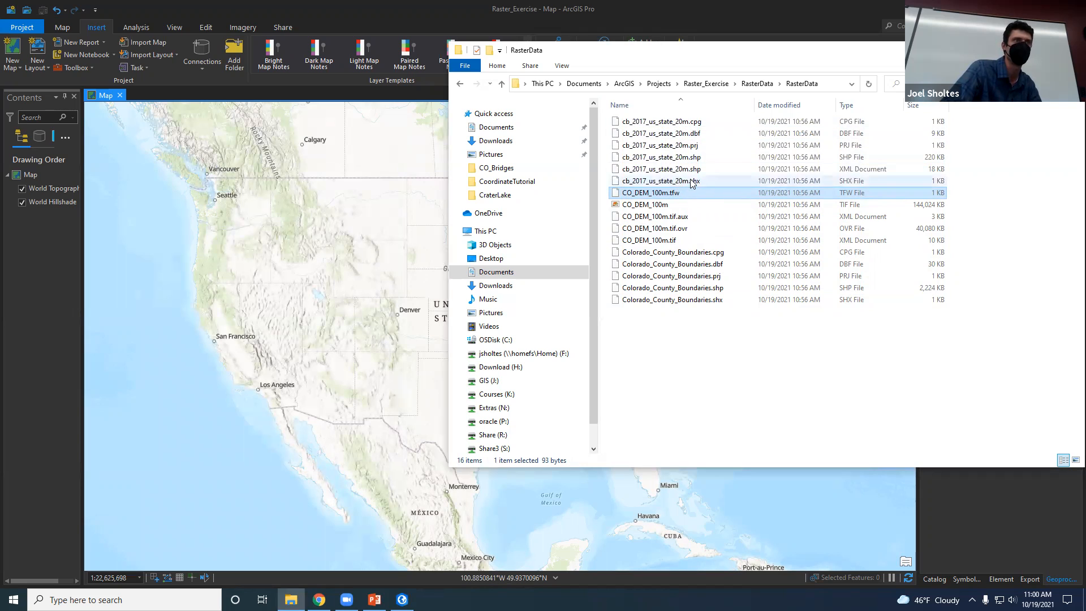
Step: Tile ArcGIS Pro beside the Chrome window and open the downloaded Lab - Raster Exercise.pdf at its first exercise instructions
click(722, 409)
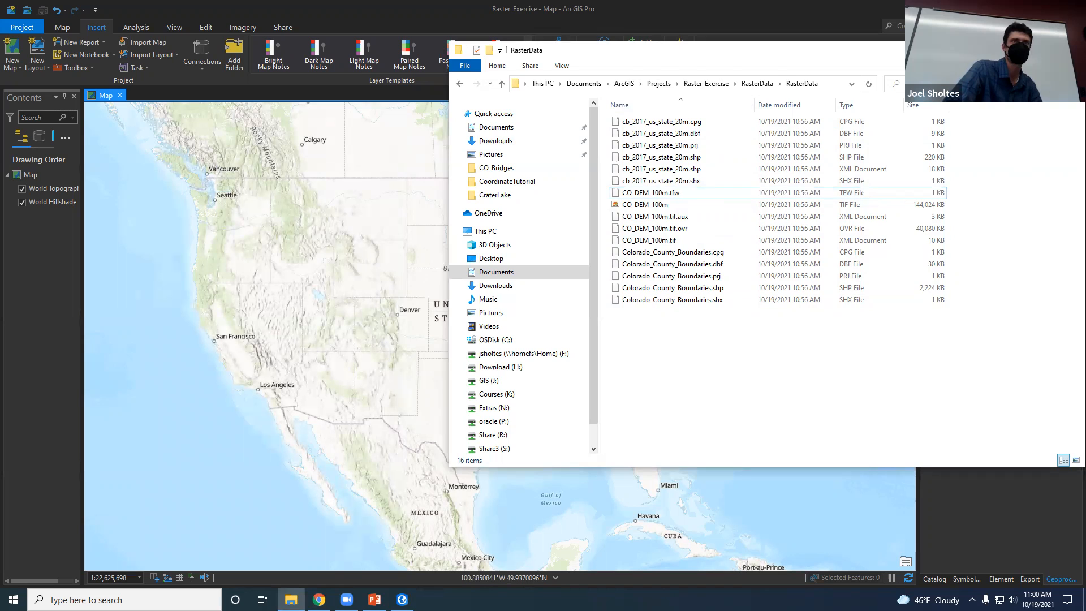
key(alt+F4)
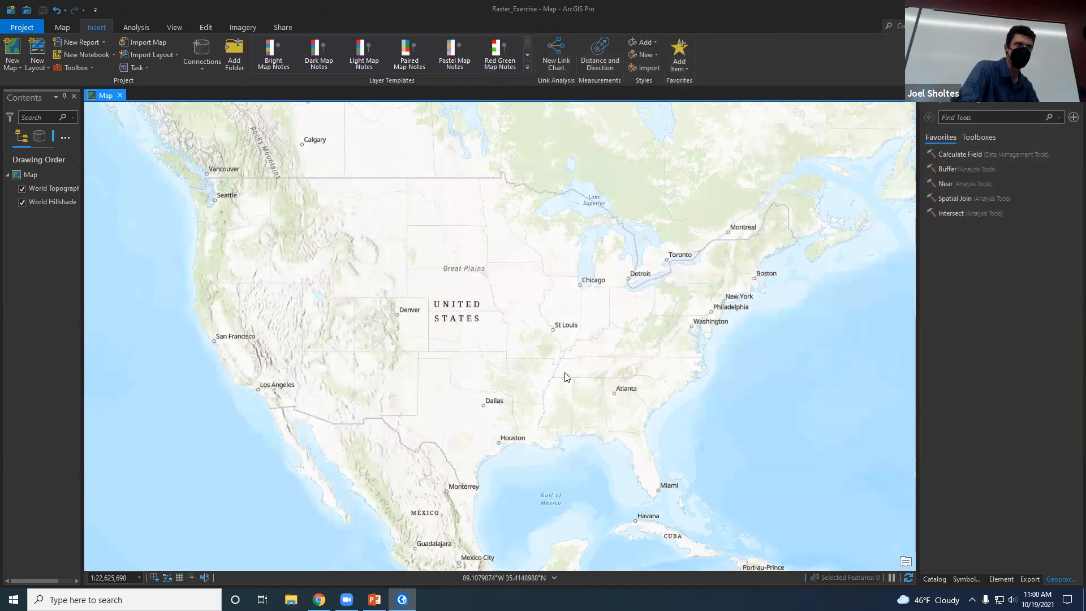
key(super+Right)
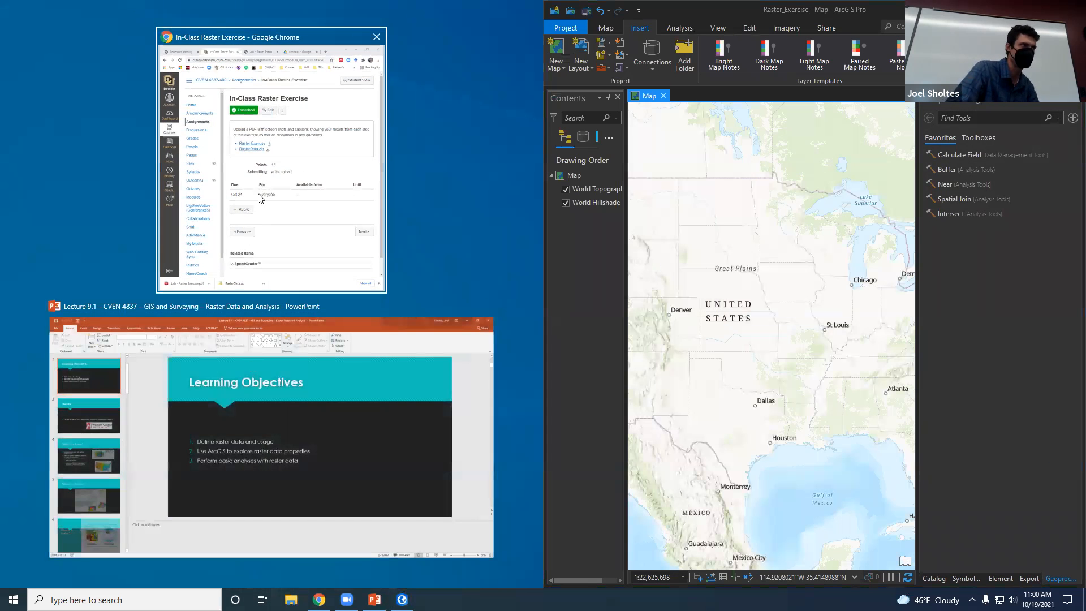
click(260, 197)
click(121, 571)
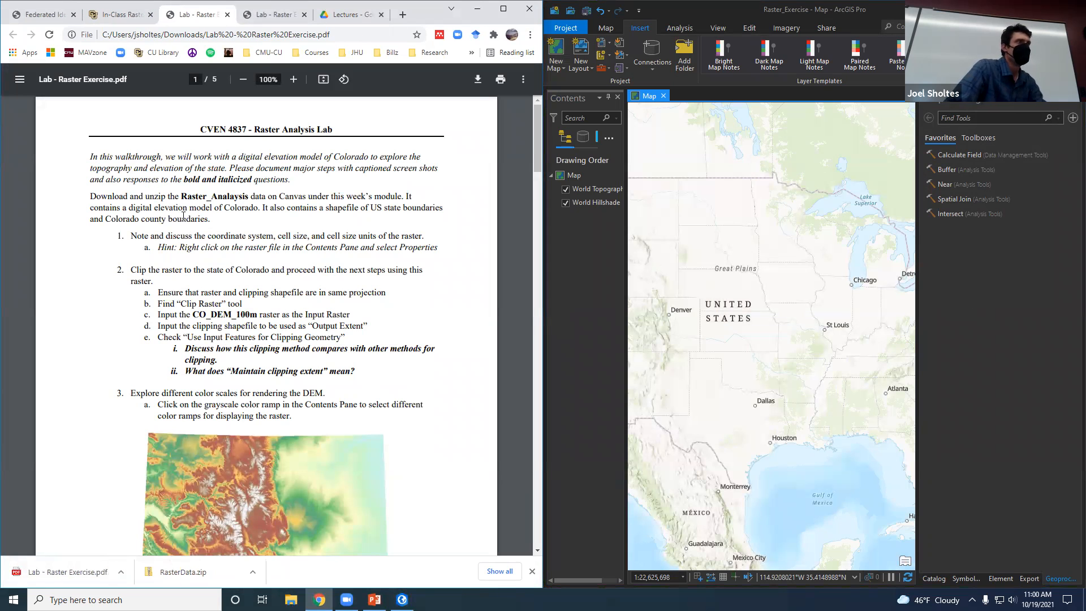
scroll(180, 234, down, 1)
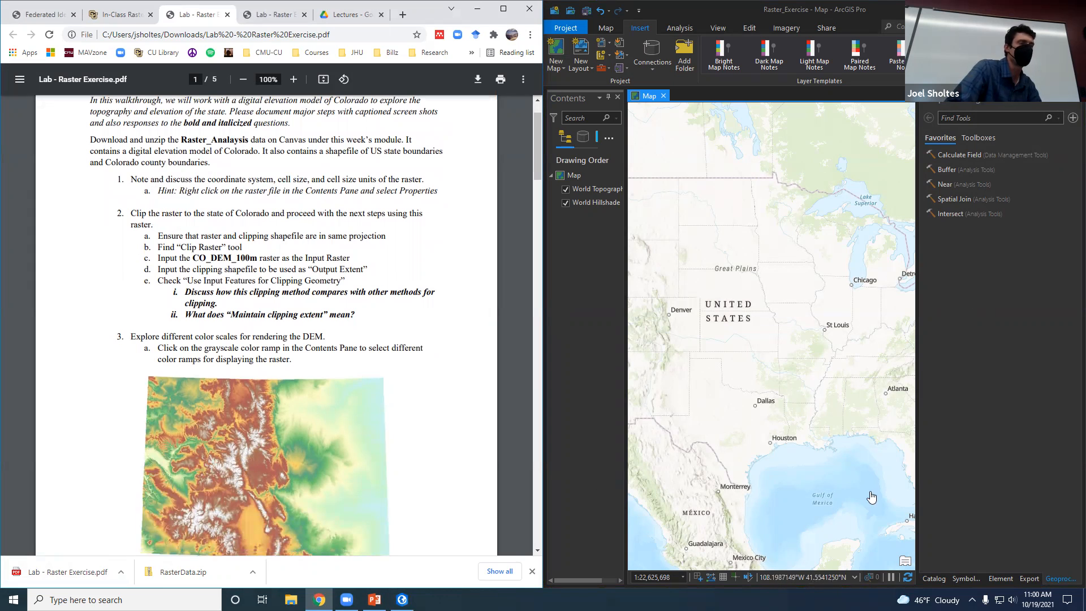
Step: In the ArcGIS Pro project catalog, expand Folders and Raster_Exercise down to the contents of the inner RasterData folder
click(937, 580)
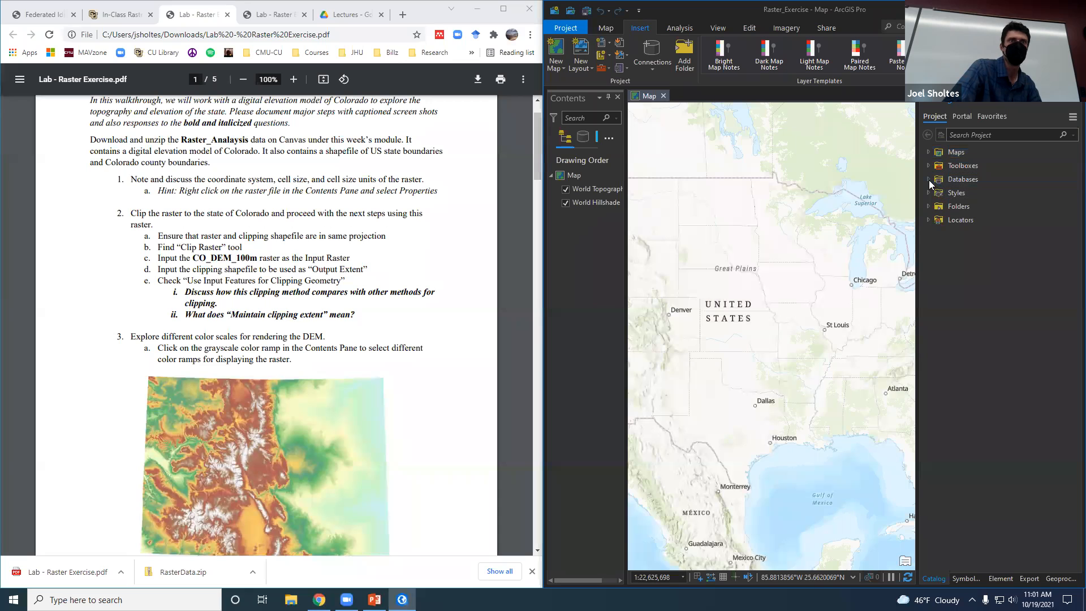
click(928, 206)
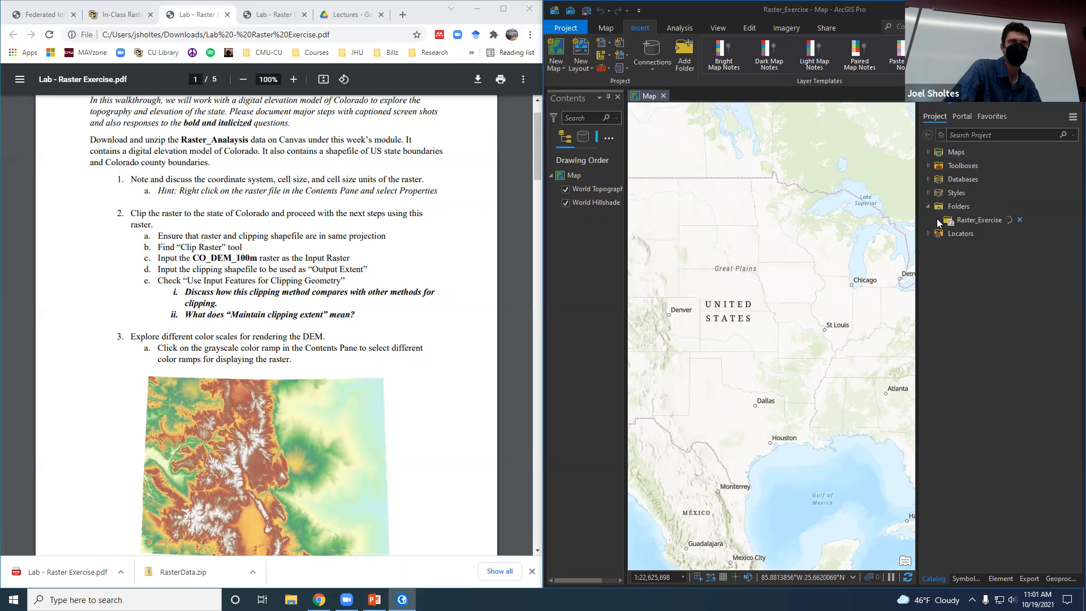
click(961, 249)
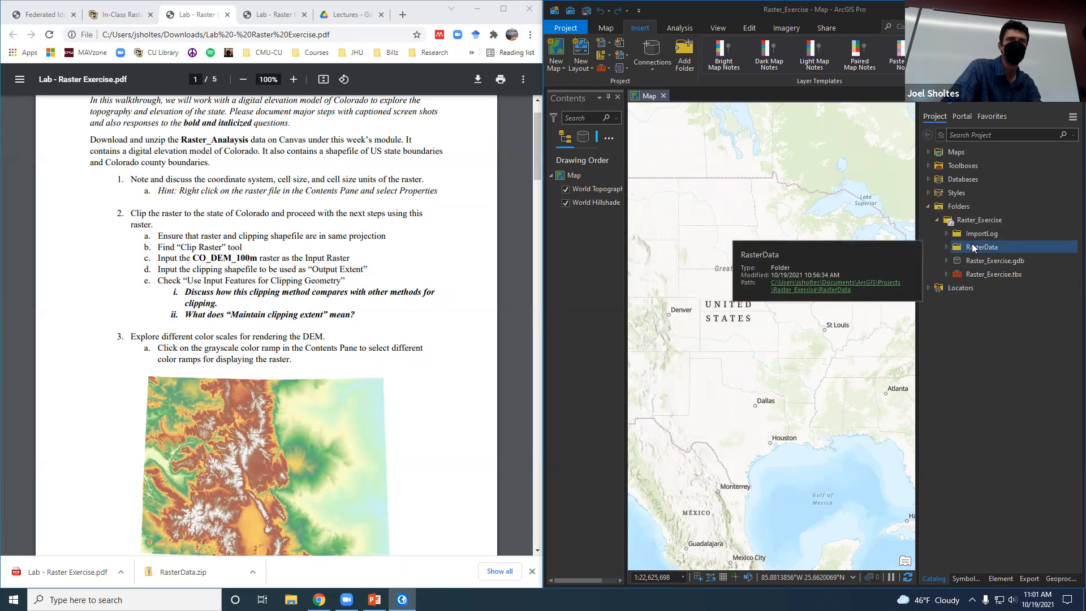
right_click(1005, 322)
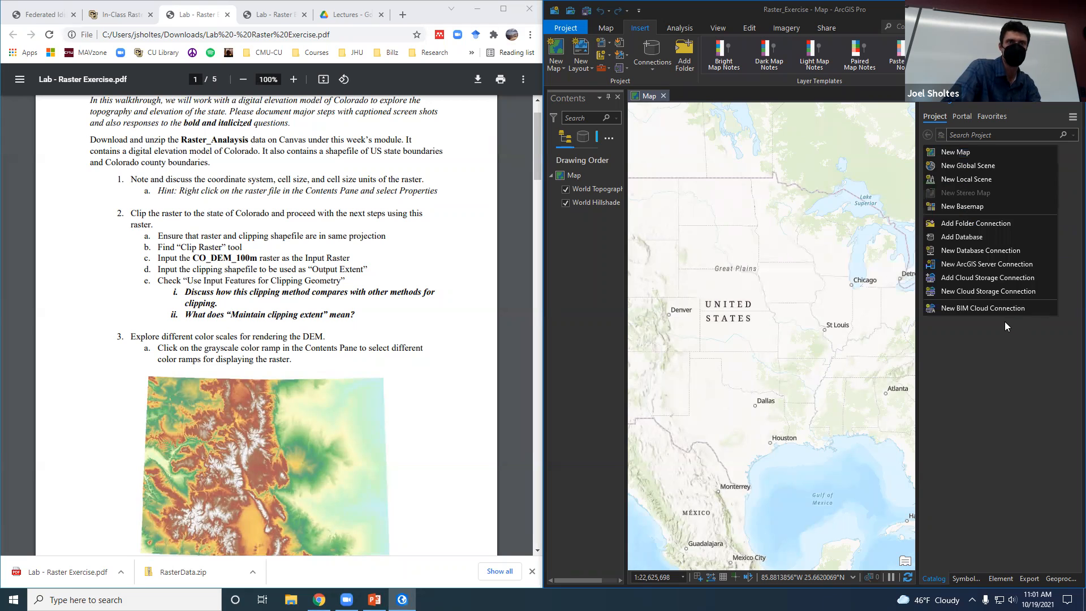
click(997, 349)
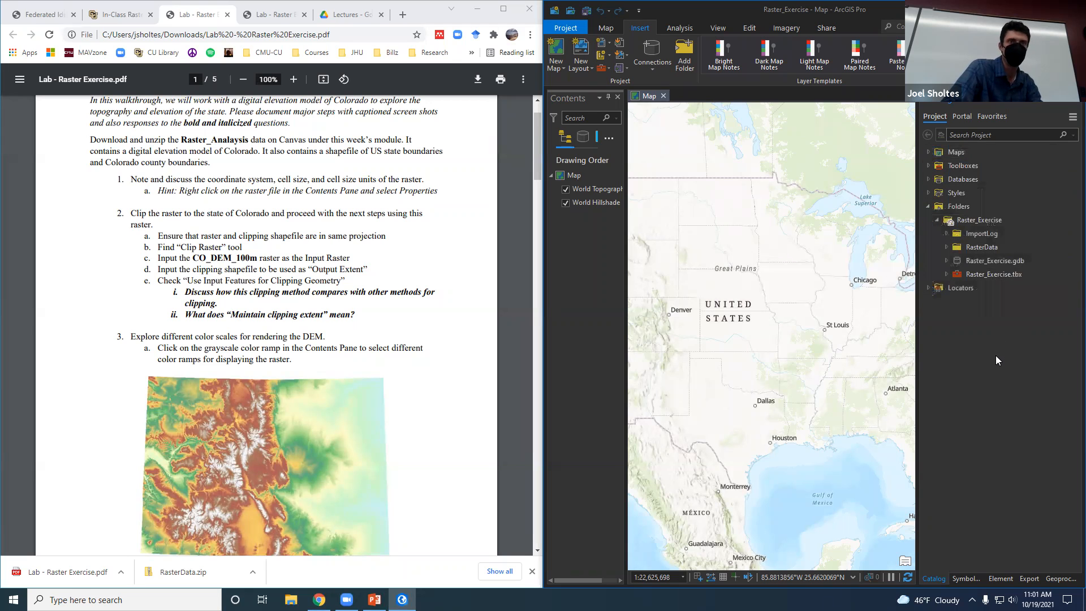
click(990, 273)
click(946, 247)
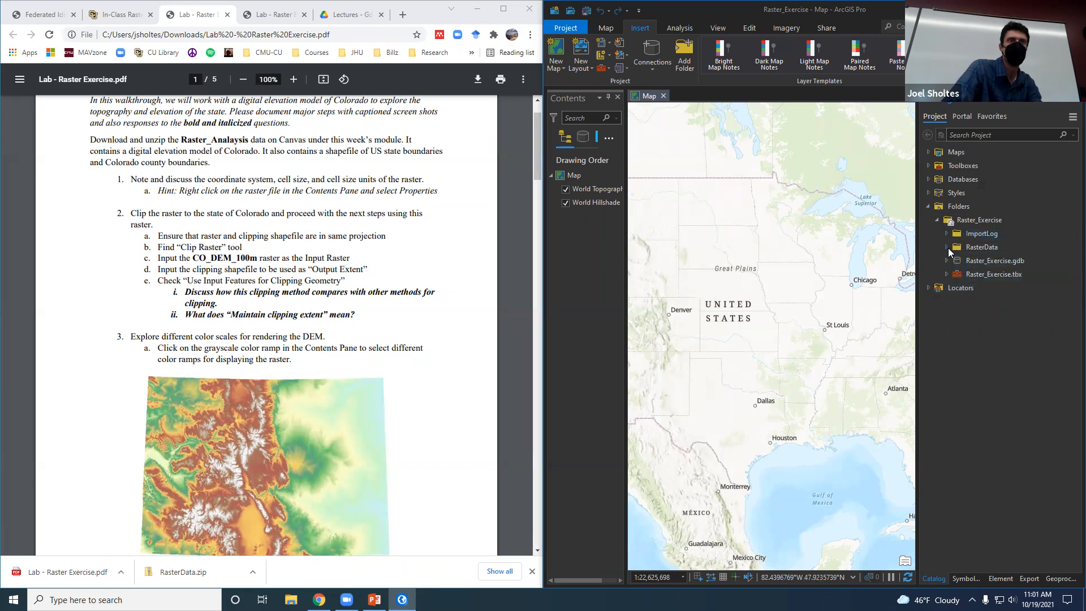
click(955, 260)
Step: Add the cb_2017_us_state_20m.shp, CO_DEM_100m.tif and Colorado_County_Boundaries datasets to the map
click(1021, 276)
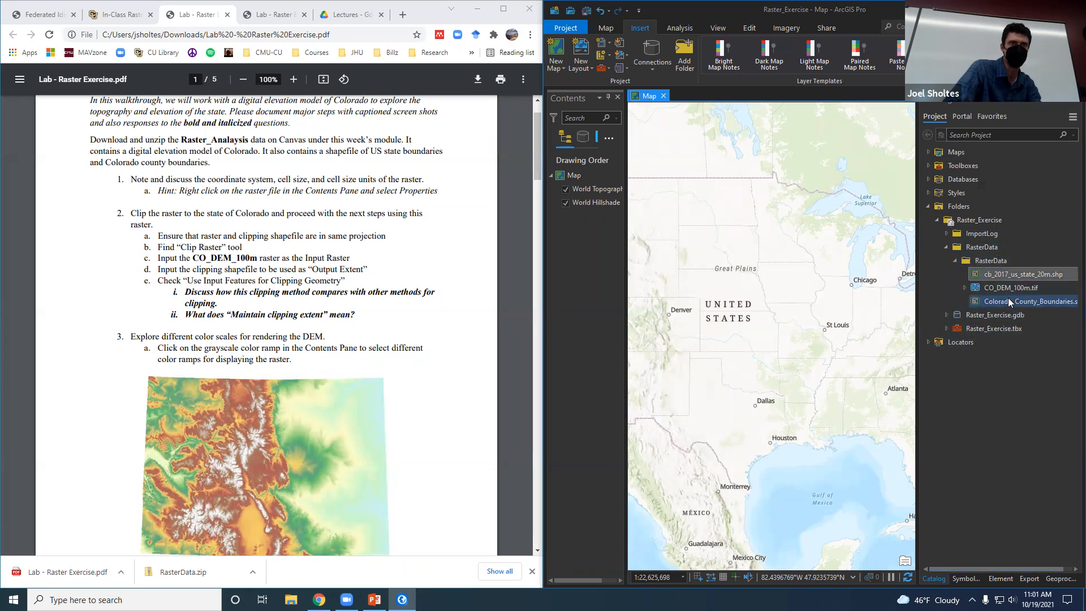
click(1010, 287)
drag(1010, 287, 885, 290)
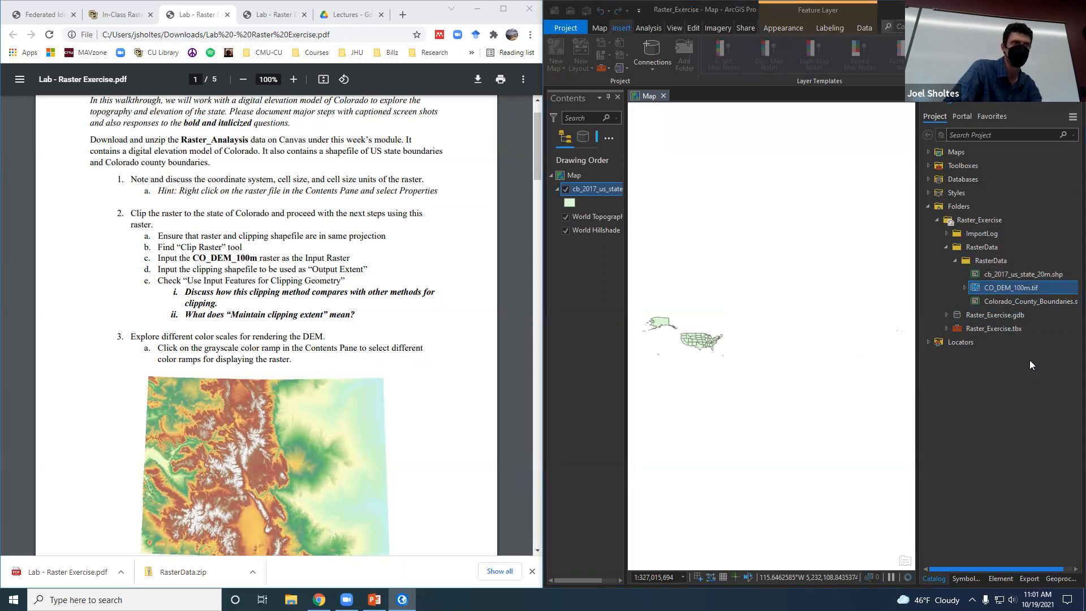
mouse_move(1010, 289)
mouse_down()
mouse_move(839, 290)
mouse_move(835, 339)
mouse_up()
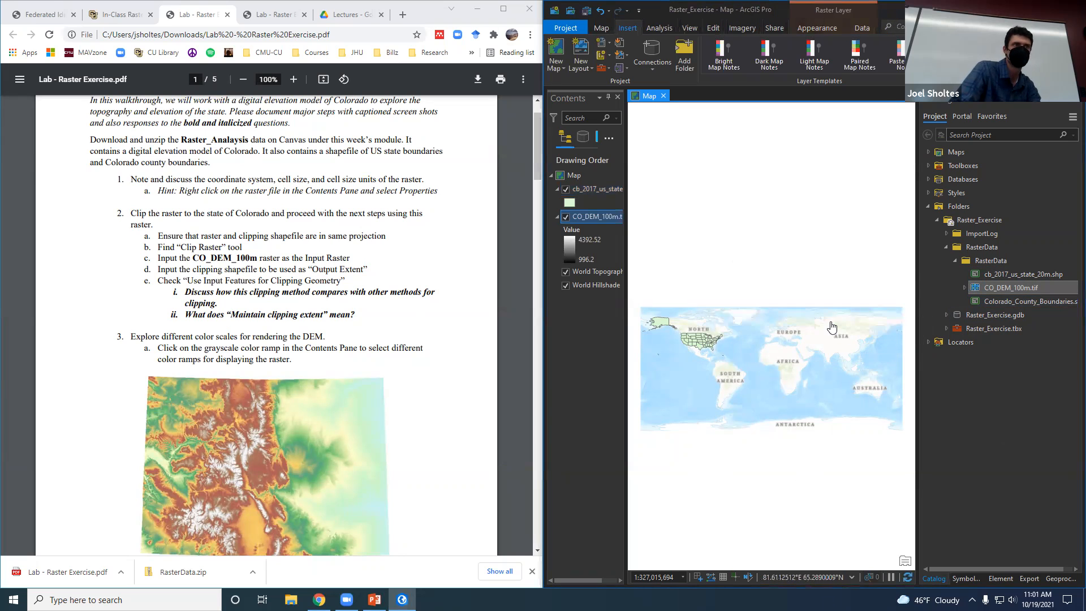
click(991, 299)
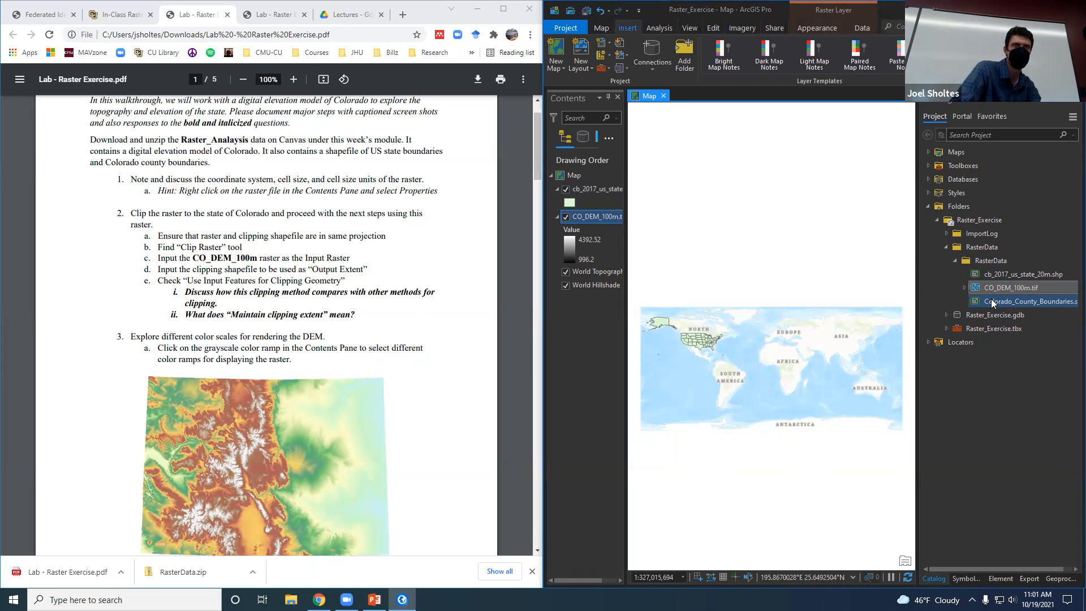
drag(991, 300, 803, 318)
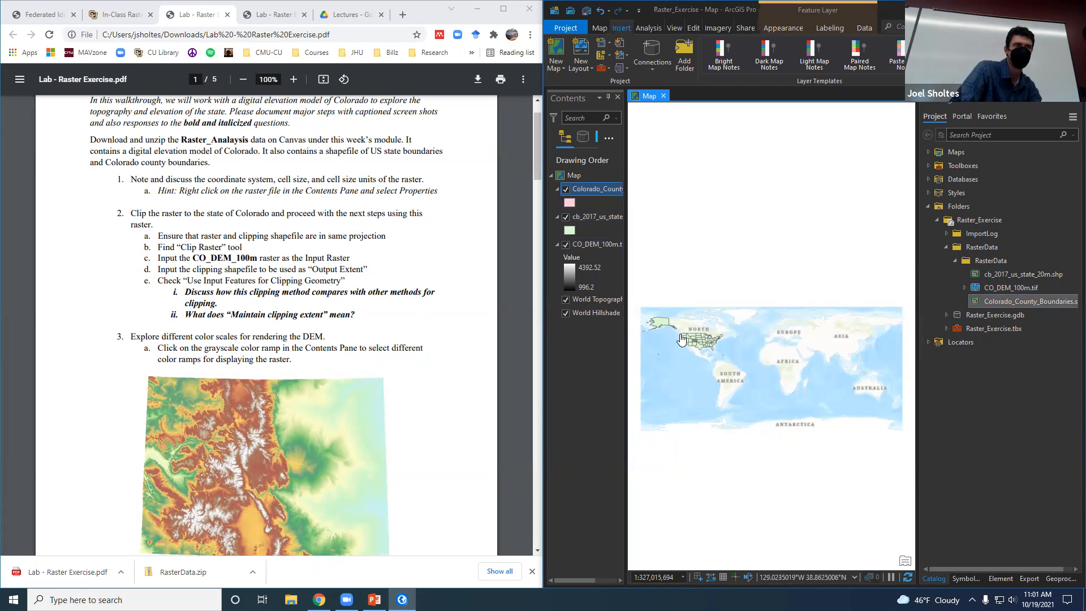
Step: Zoom the map to the Colorado counties and widen the map view by narrowing the catalog beside it
scroll(683, 341, up, 5)
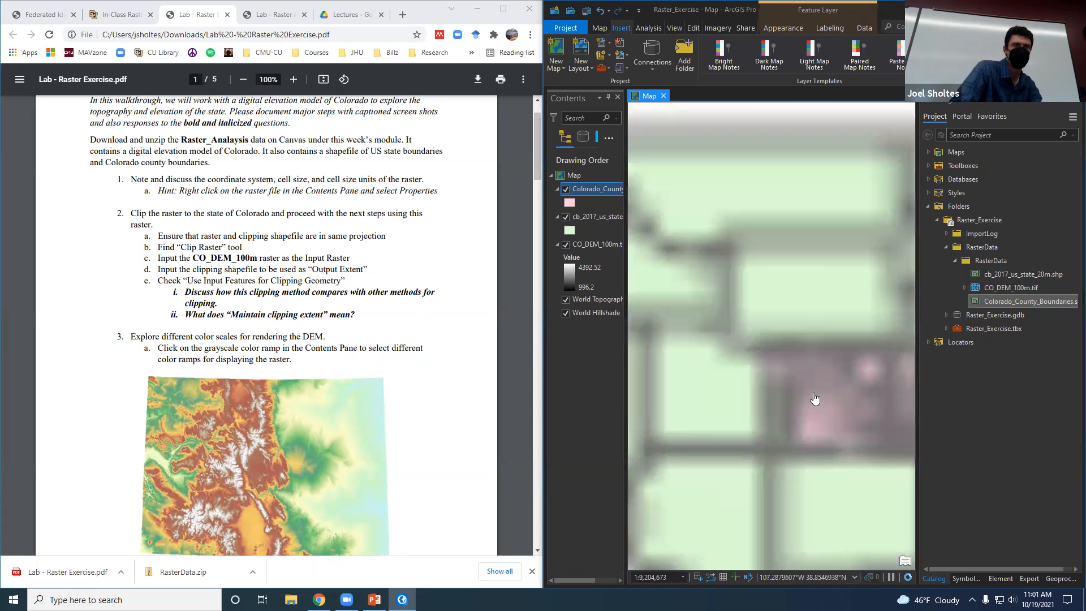
drag(917, 359, 1025, 354)
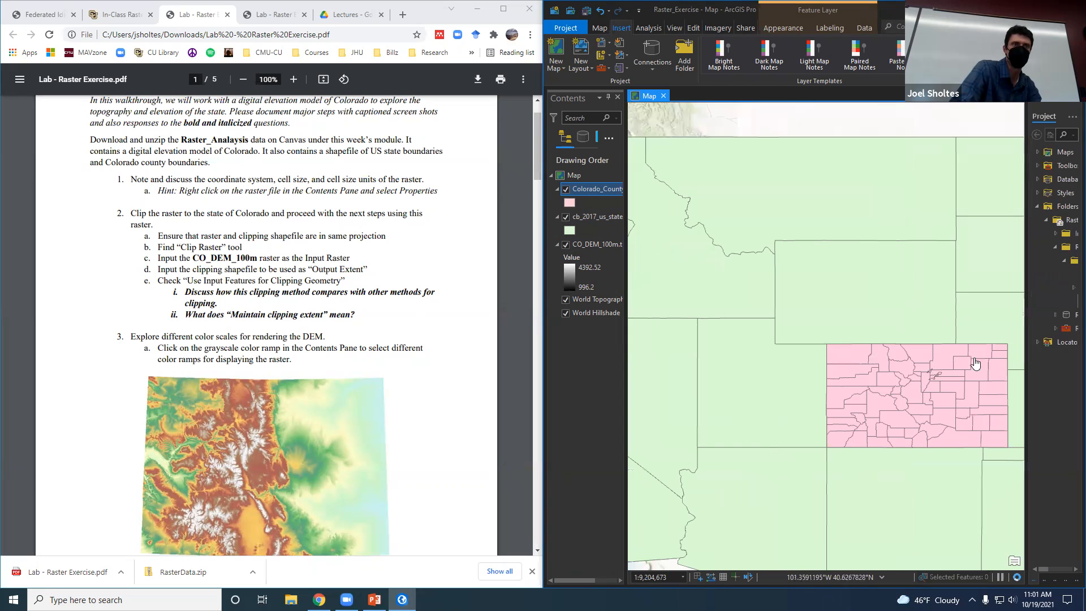
scroll(943, 398, down, 1)
scroll(943, 397, up, 1)
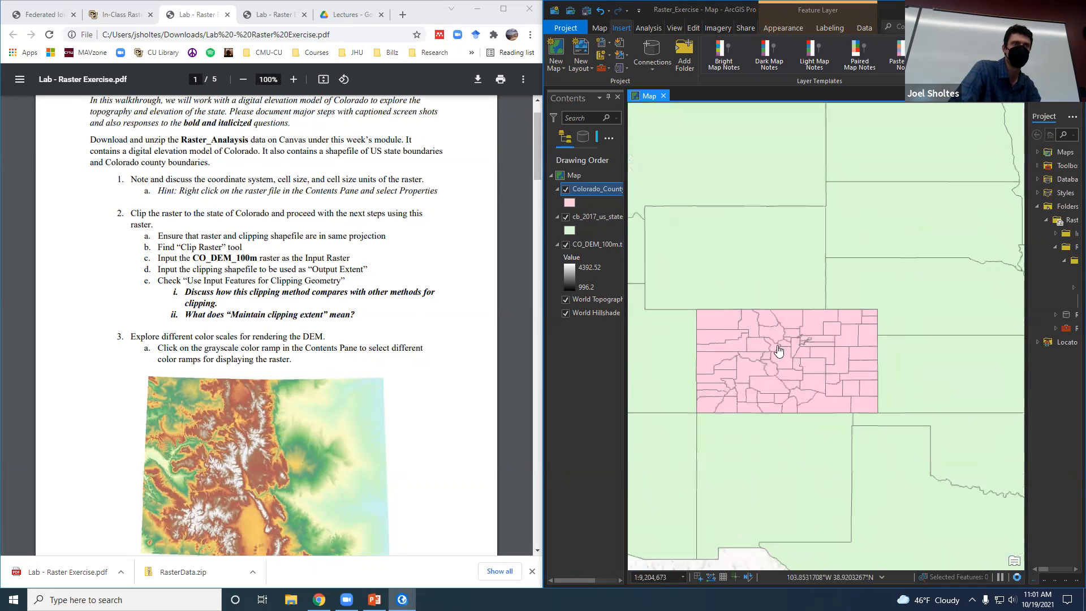
Step: Reorder the layers so the Colorado counties draw above CO_DEM_100m.tif and the DEM draws above the US states
click(563, 243)
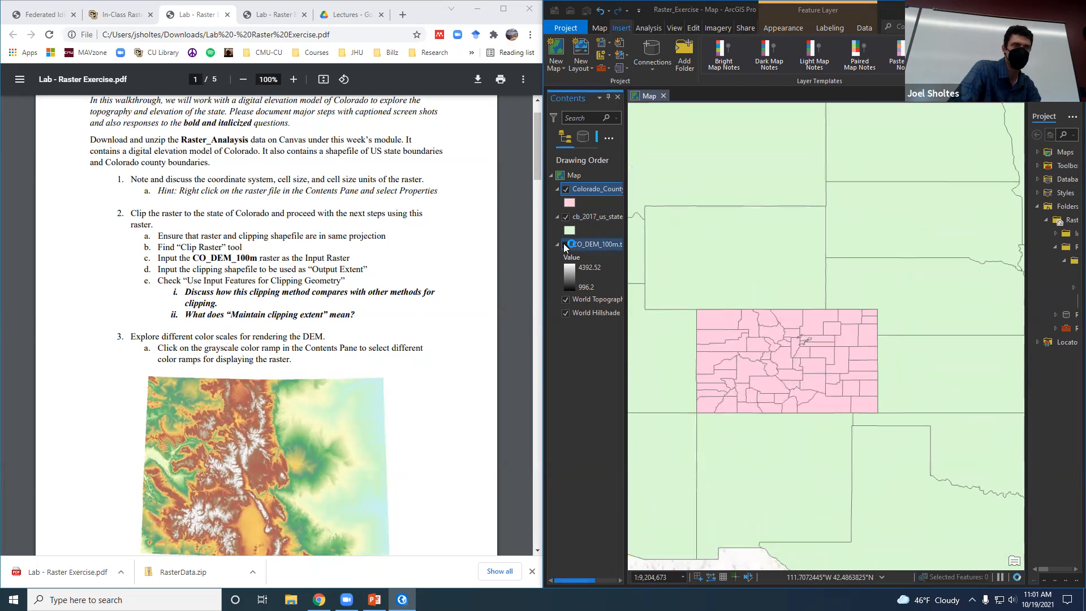
click(565, 244)
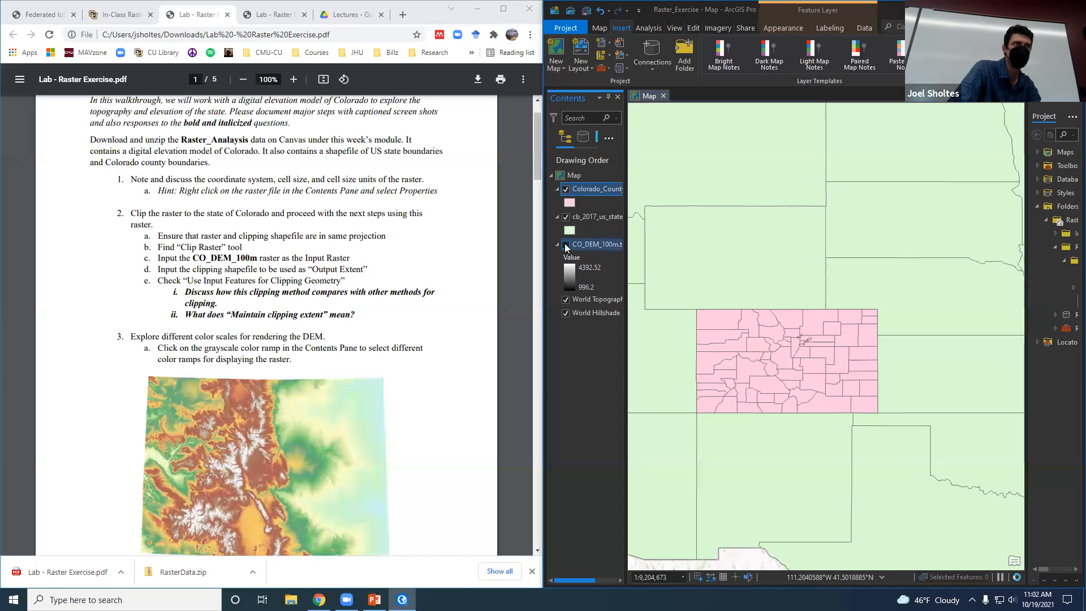
drag(597, 217, 599, 186)
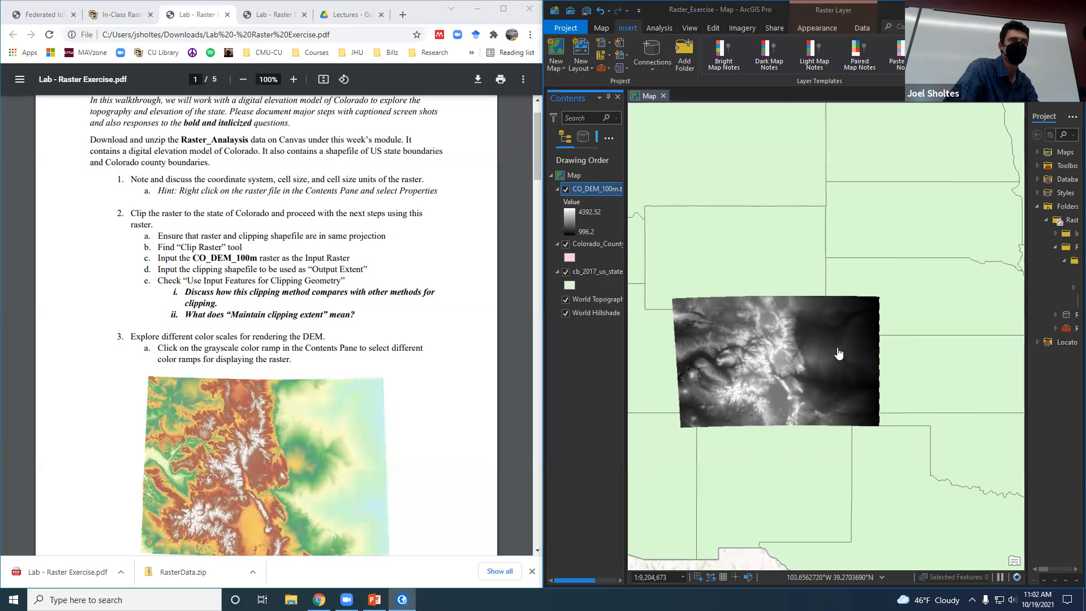
drag(588, 248, 588, 188)
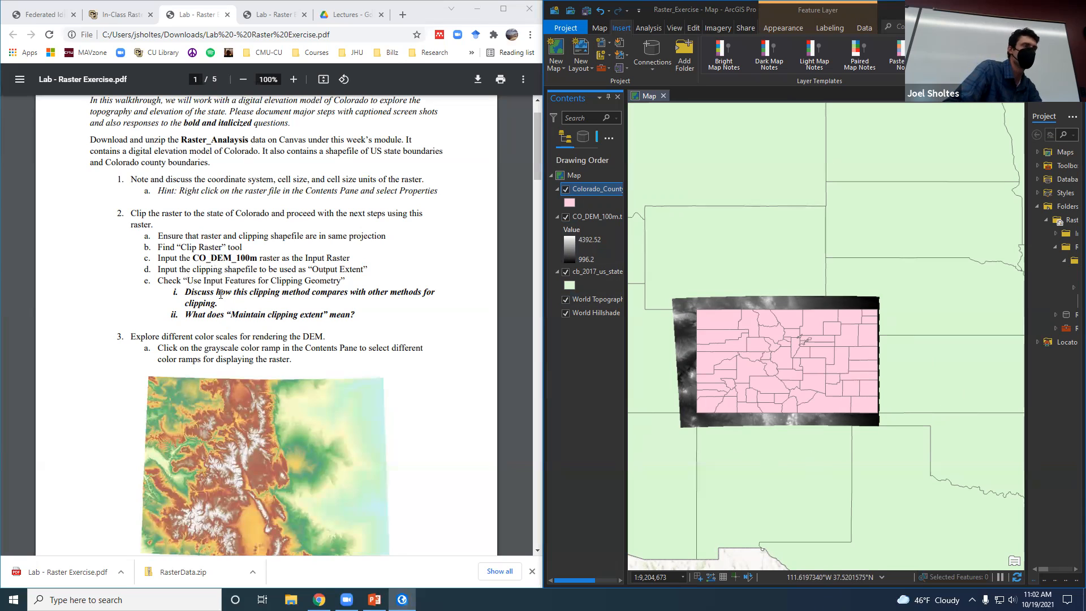
Step: Hide the Colorado county layer and review the lab instructions for clipping the raster to the state of Colorado
drag(177, 291, 369, 323)
click(369, 324)
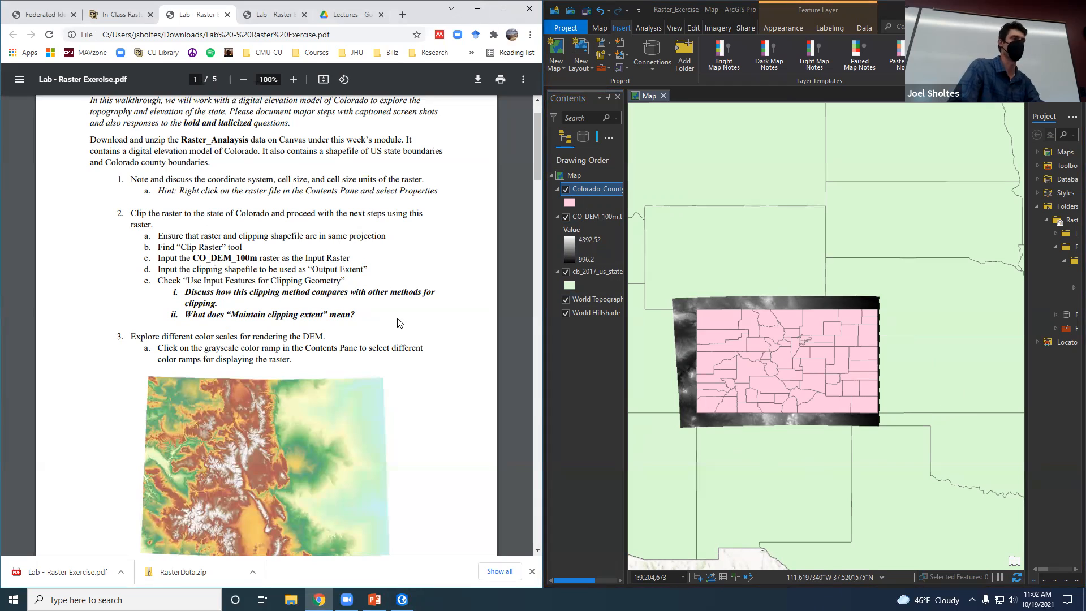
scroll(283, 288, down, 1)
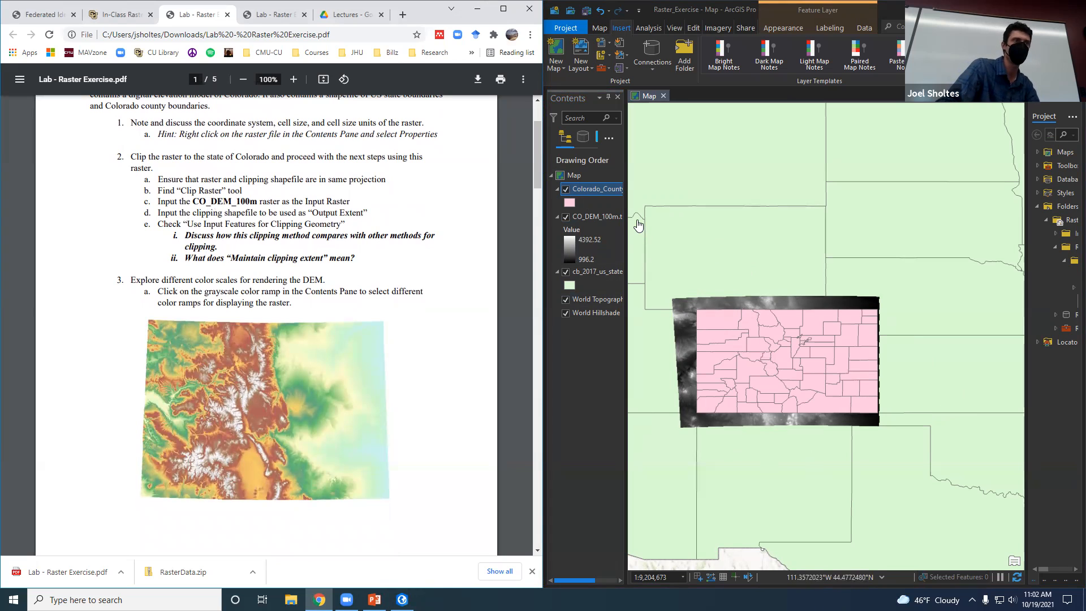
click(565, 189)
drag(132, 156, 213, 166)
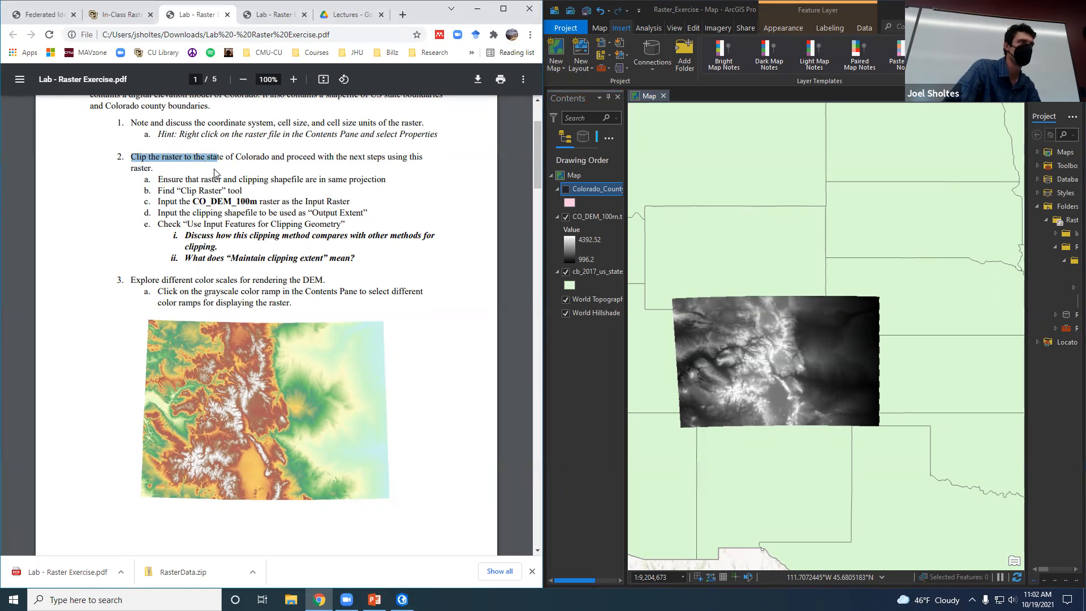
click(186, 192)
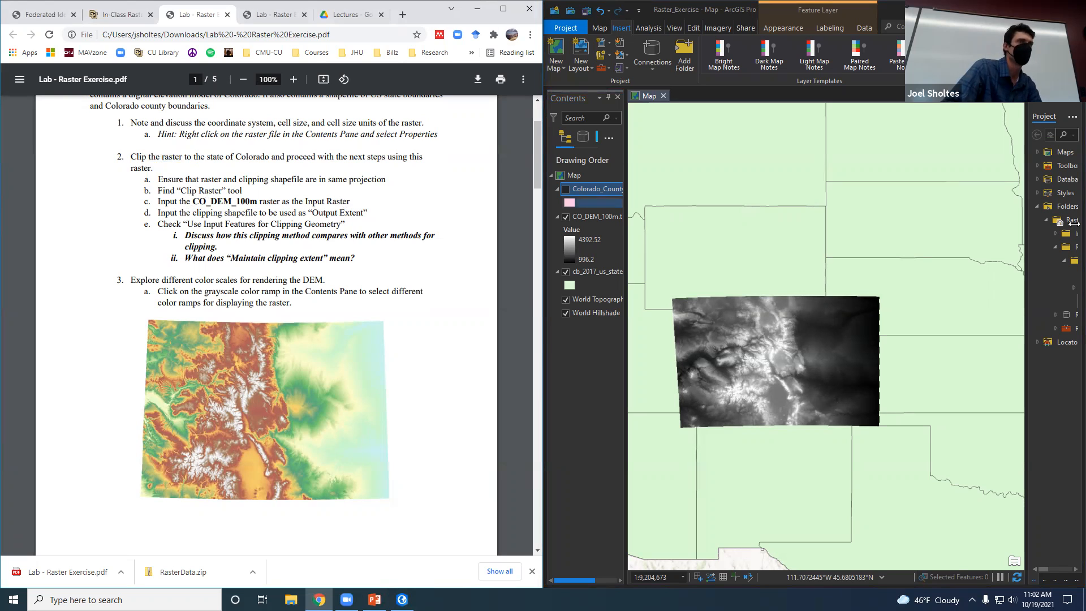
Step: Widen the side pane beside the map, search the geoprocessing tools for "clip raster" and open the Clip Raster tool
drag(1026, 177, 982, 177)
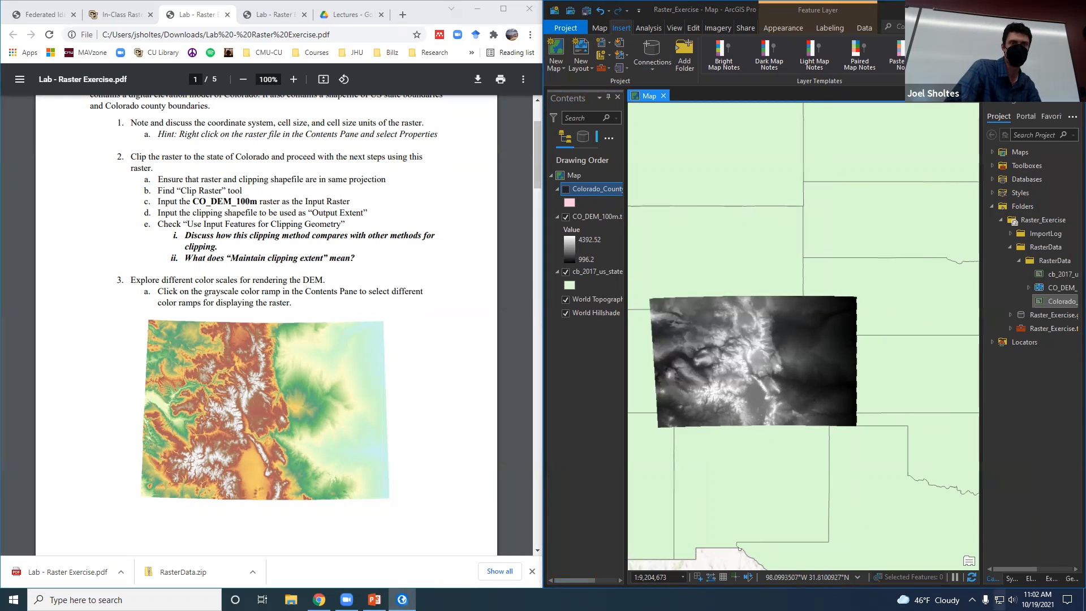
click(1071, 578)
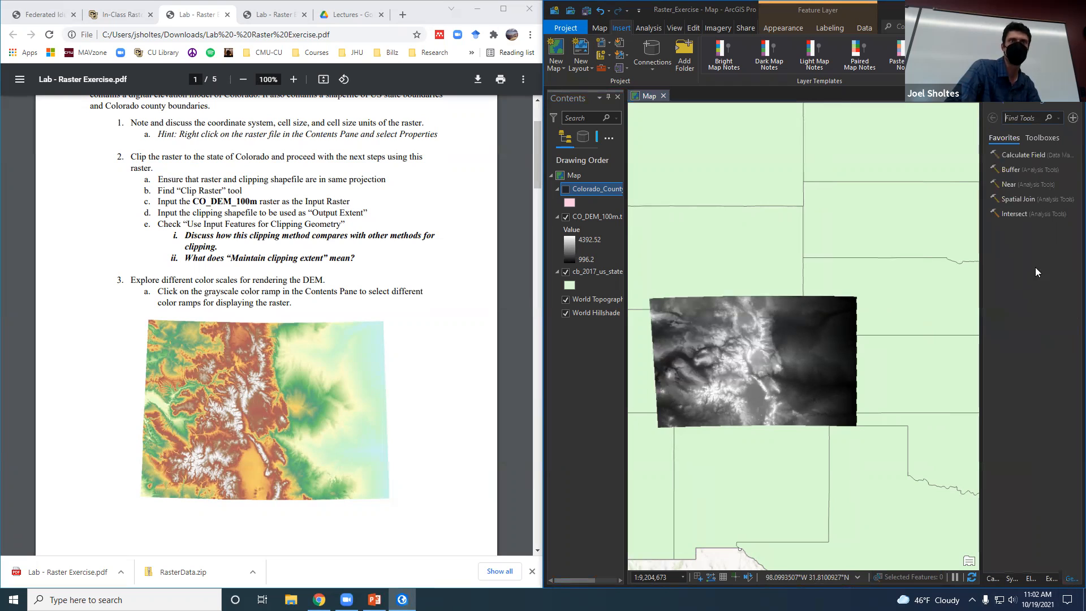
text(clip raster)
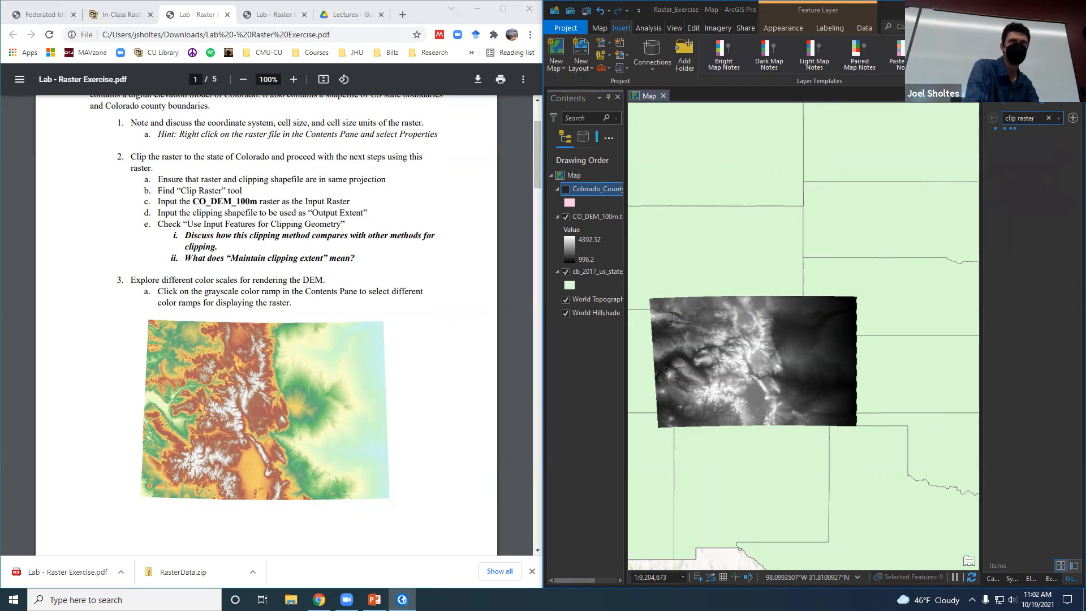
click(1032, 150)
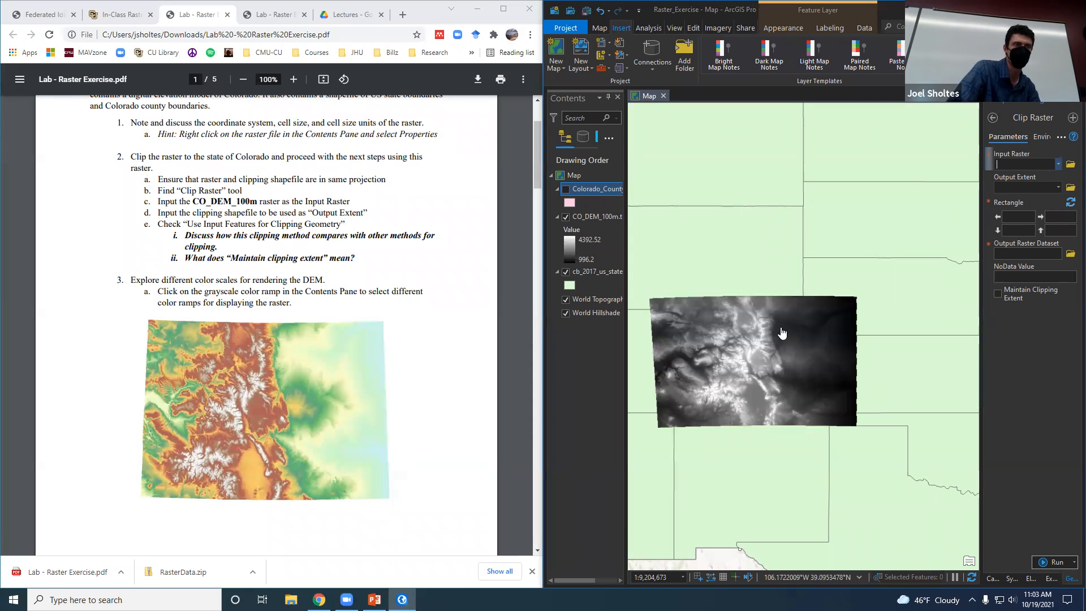
Step: Open the source properties of CO_DEM_100m.tif and examine its vertical units, raster information, band metadata, statistics and extent
click(604, 218)
right_click(605, 221)
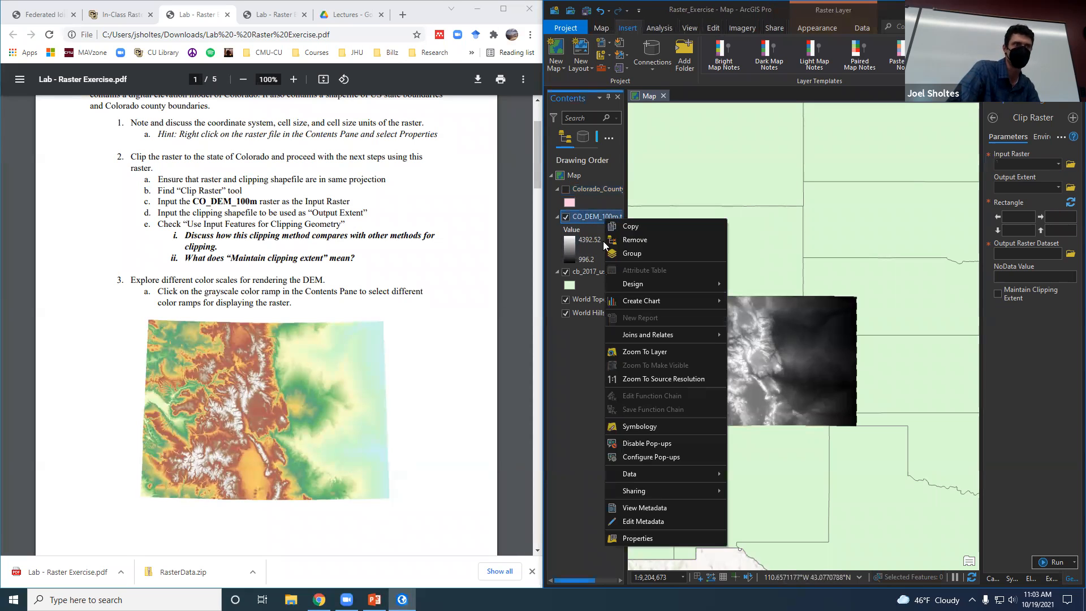
click(667, 538)
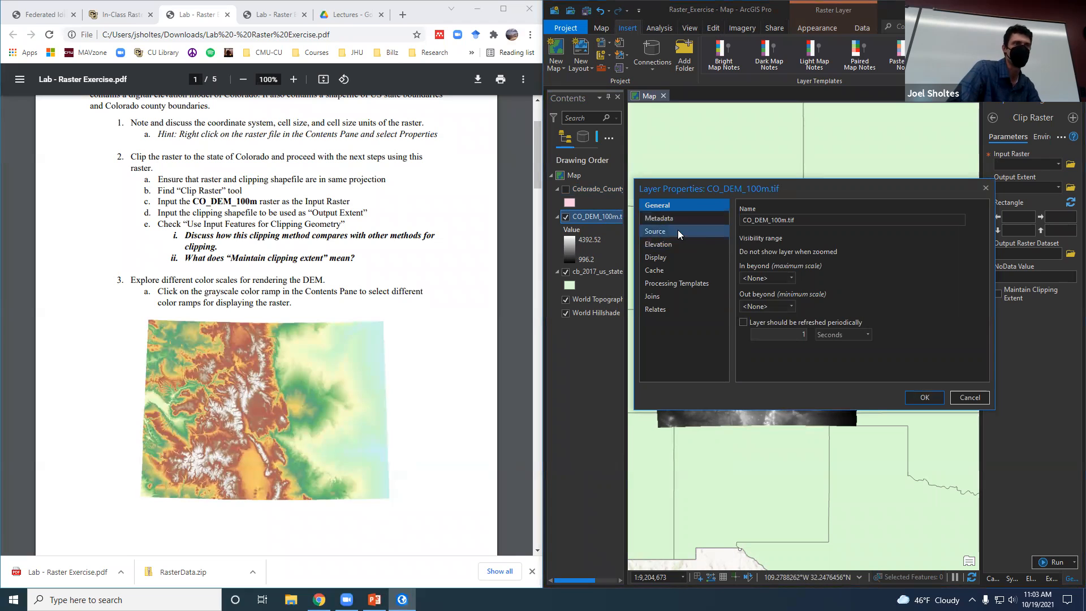
click(677, 230)
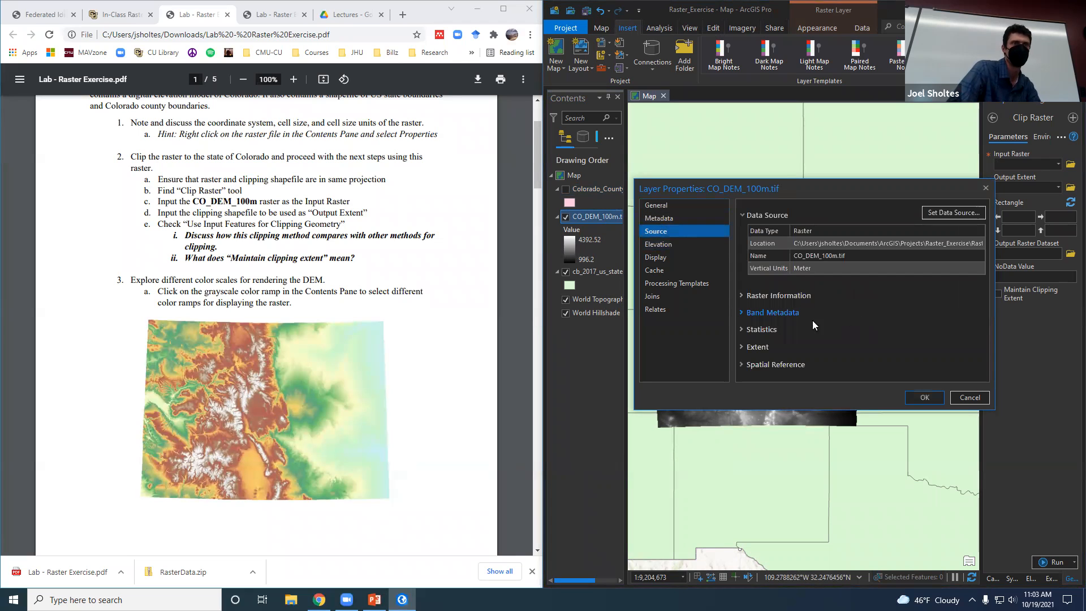
click(778, 295)
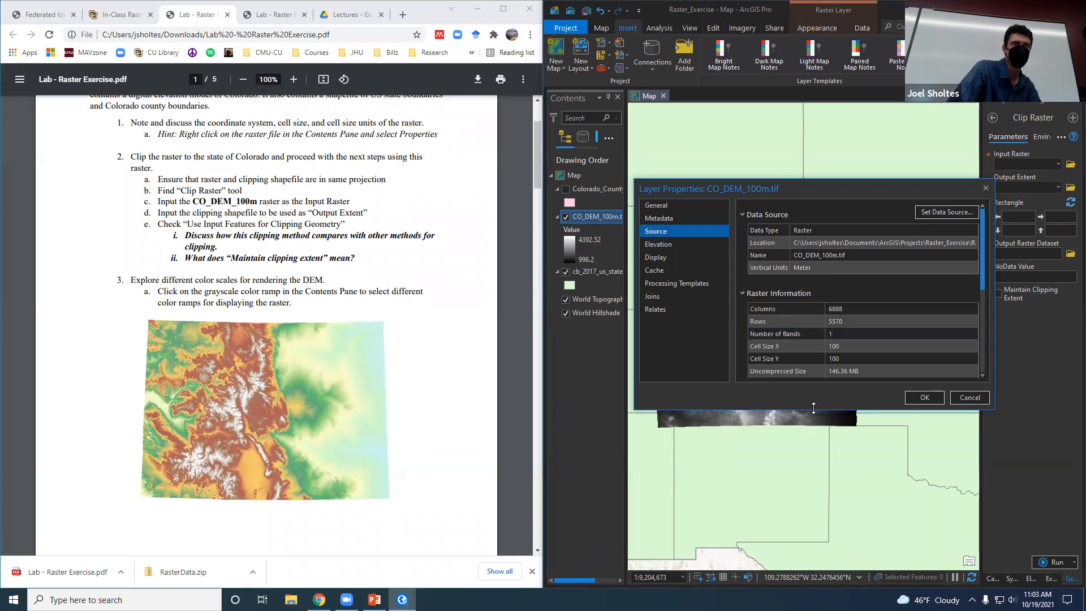
drag(814, 411, 813, 576)
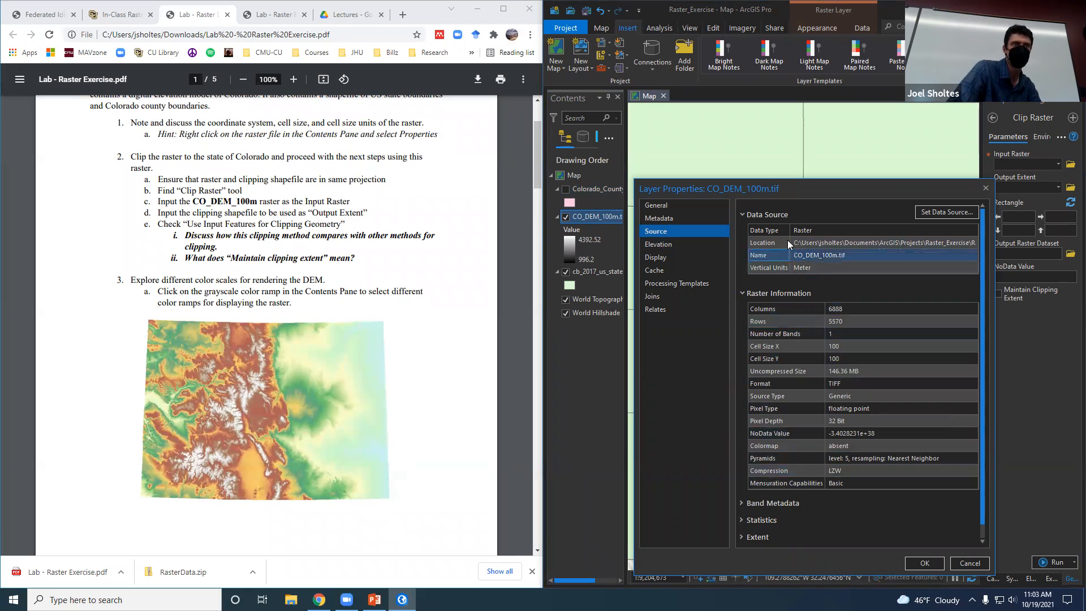
click(804, 267)
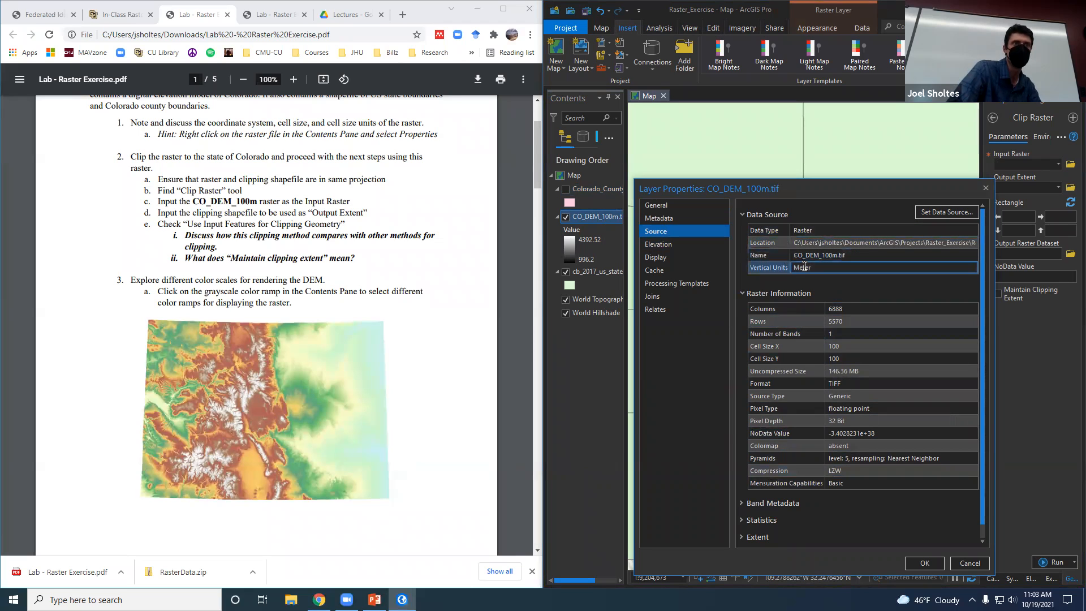
click(778, 503)
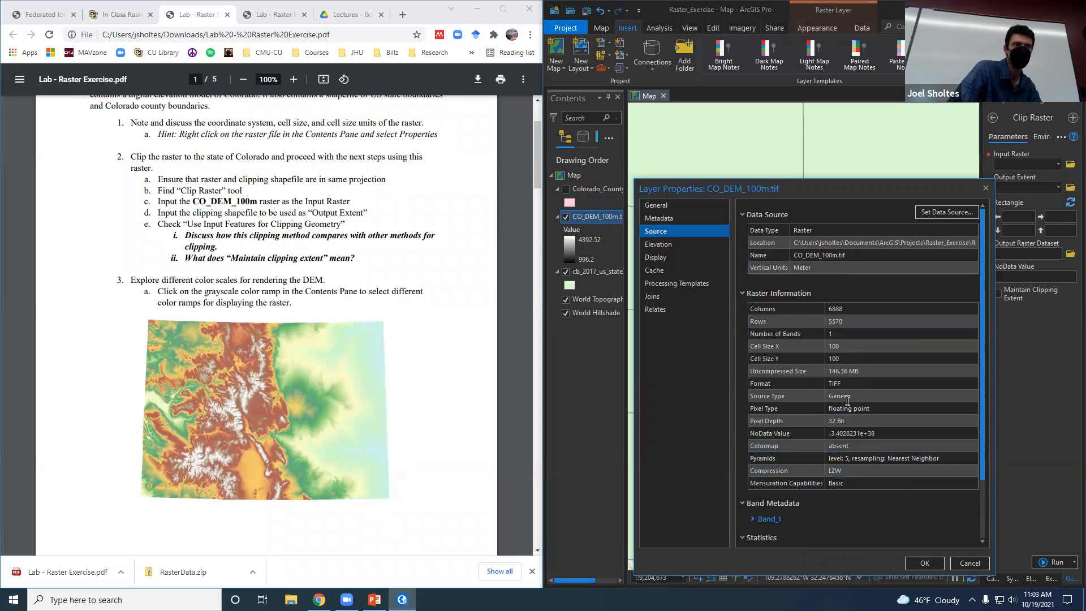
click(761, 538)
click(758, 522)
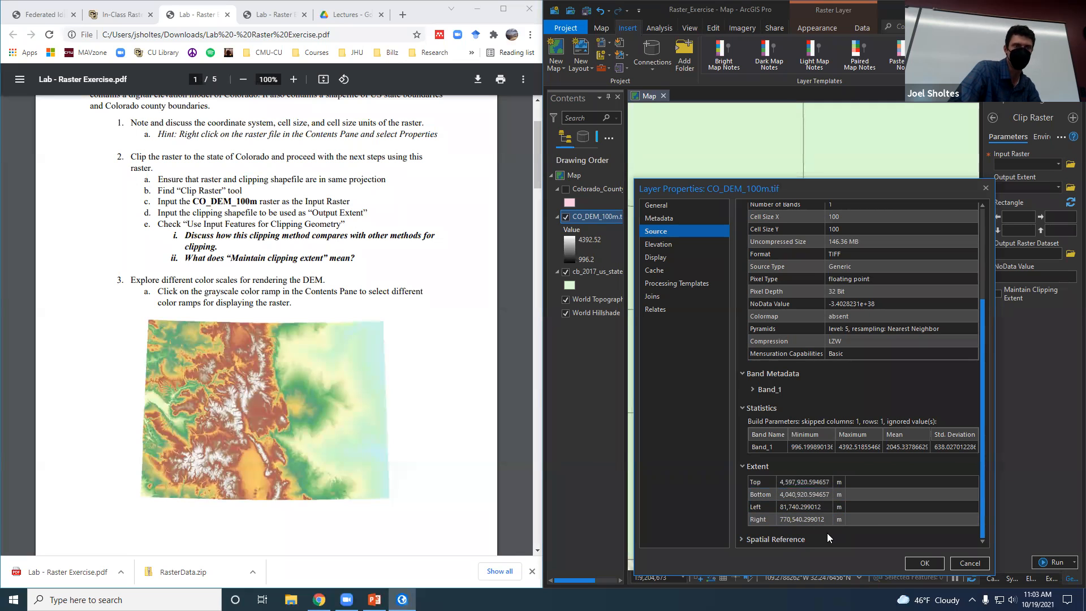
Step: Examine the DEM's spatial reference, linear unit and cell size in its source properties, and close the properties
click(775, 539)
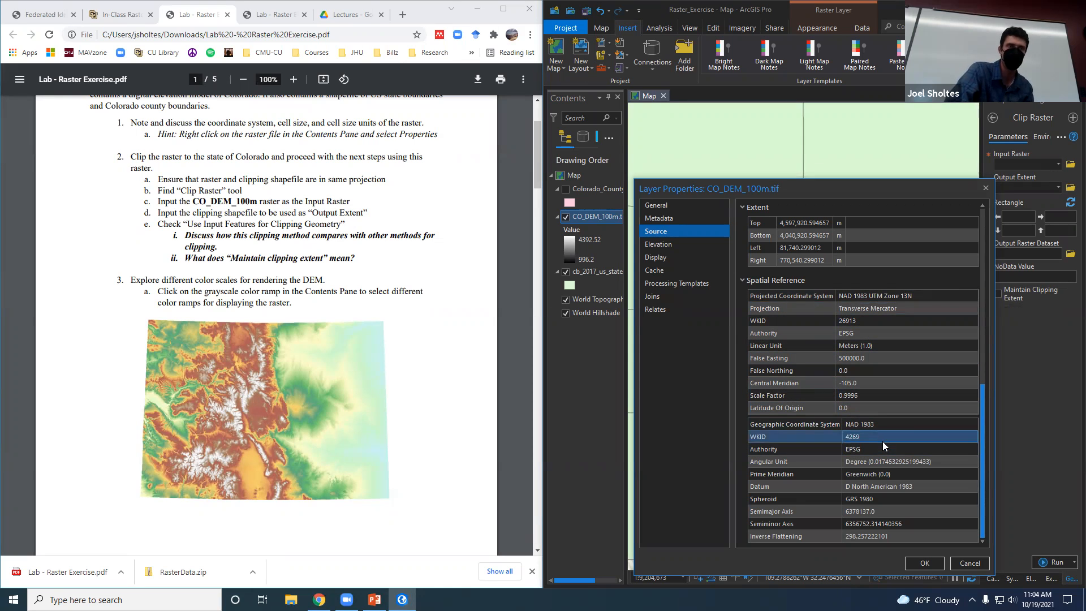
scroll(882, 441, up, 1)
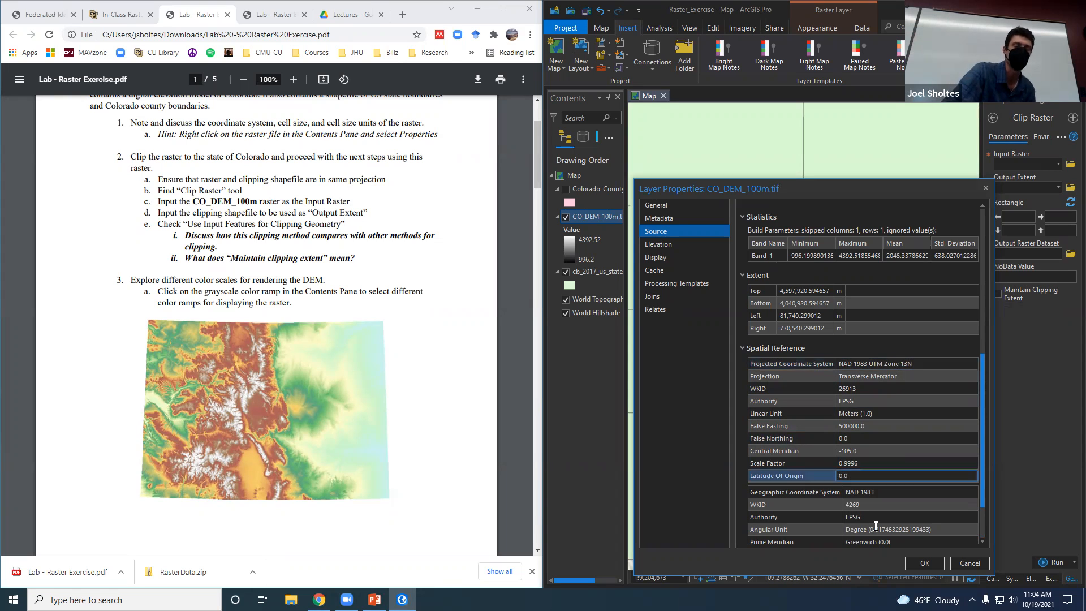
scroll(889, 481, down, 3)
scroll(887, 515, up, 9)
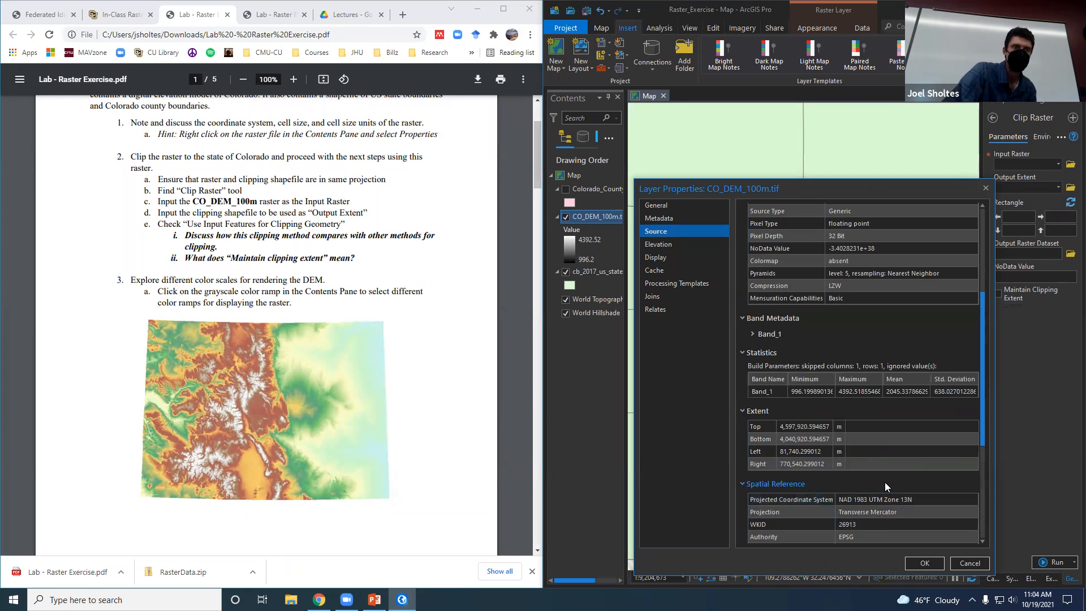
scroll(885, 485, up, 7)
scroll(884, 482, down, 15)
click(887, 409)
click(890, 345)
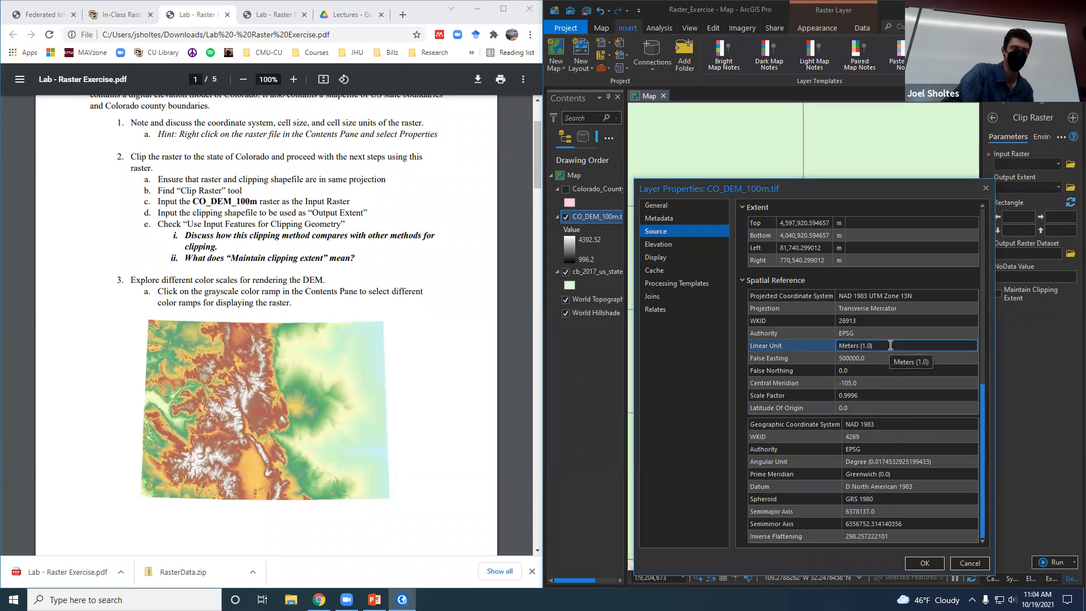
scroll(891, 345, up, 10)
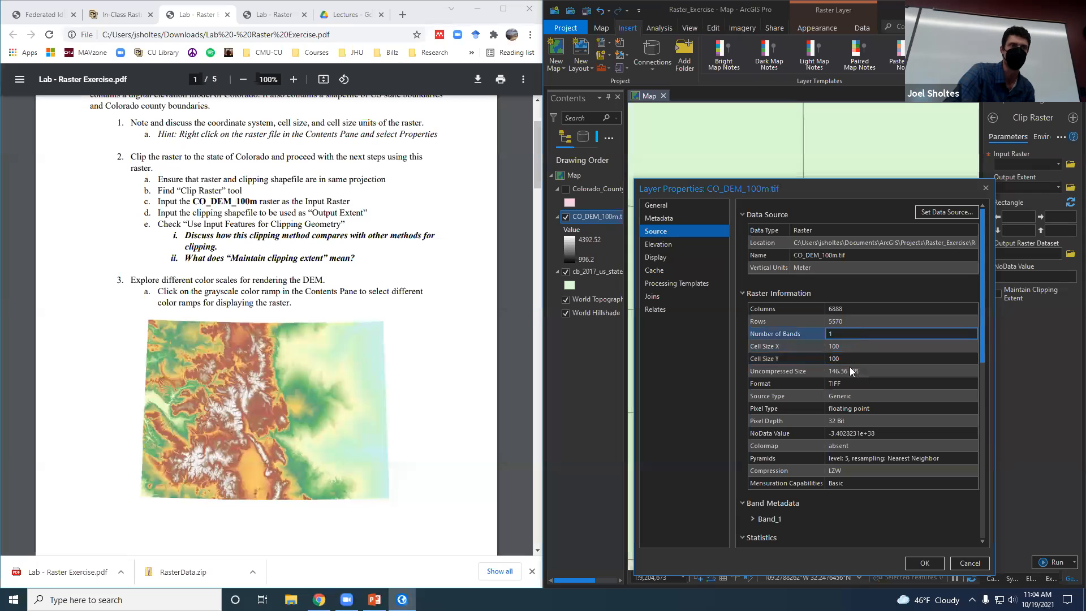
scroll(860, 420, down, 3)
scroll(864, 428, down, 10)
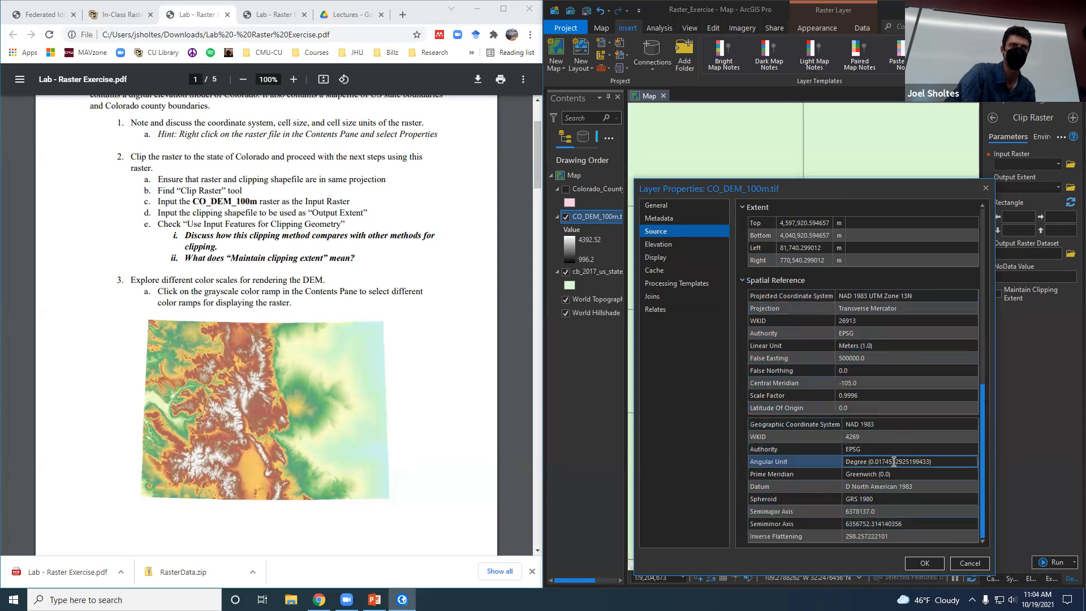
scroll(891, 447, up, 12)
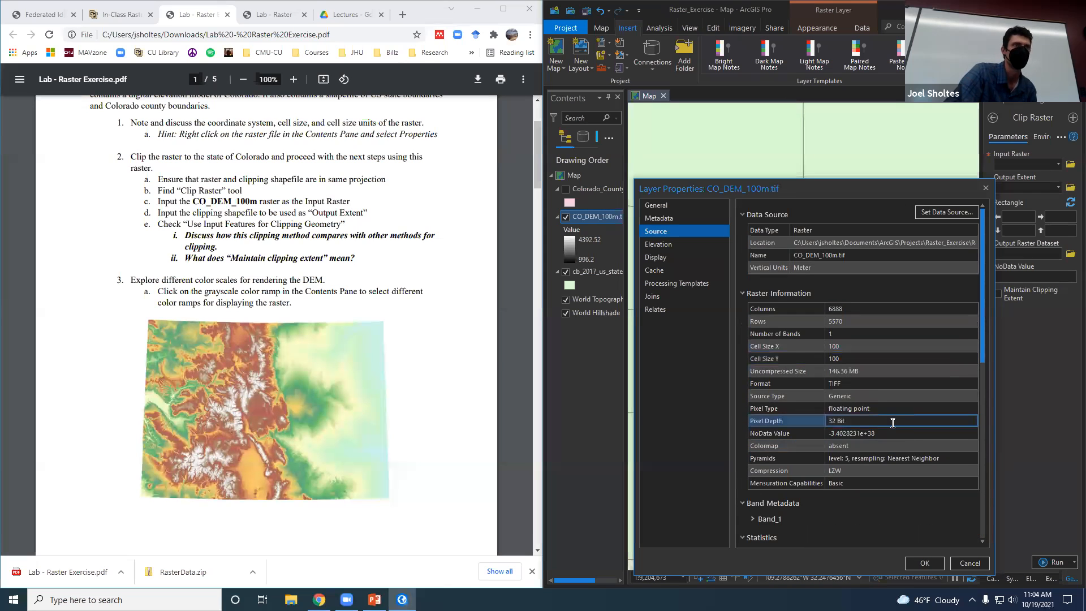
click(925, 563)
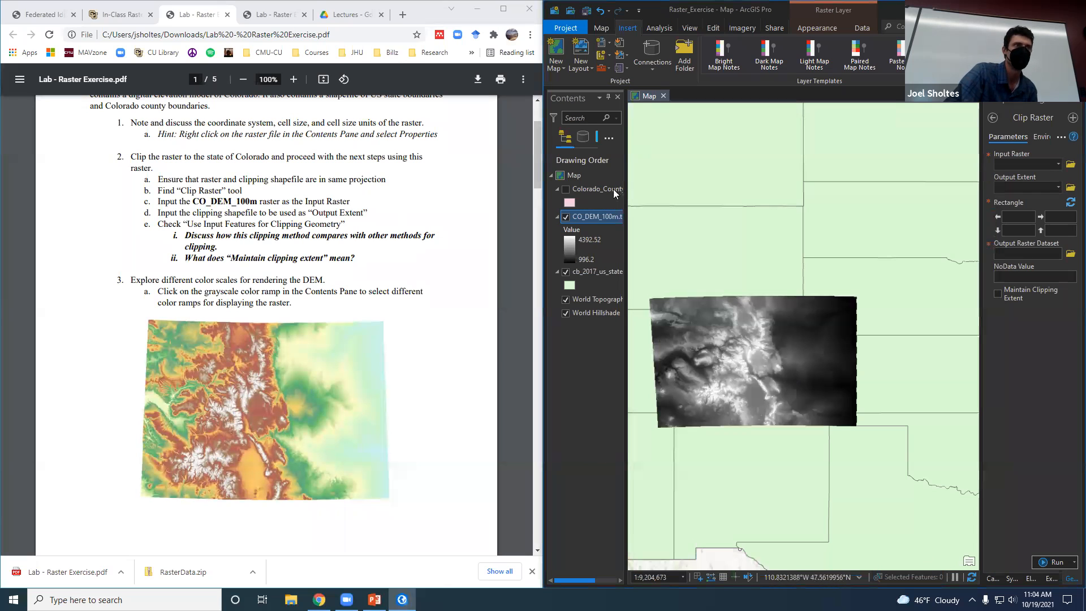
Step: Examine the spatial reference, domain, resolution and tolerance in the source properties of the Colorado_County_Boundaries layer, and close the properties
right_click(604, 186)
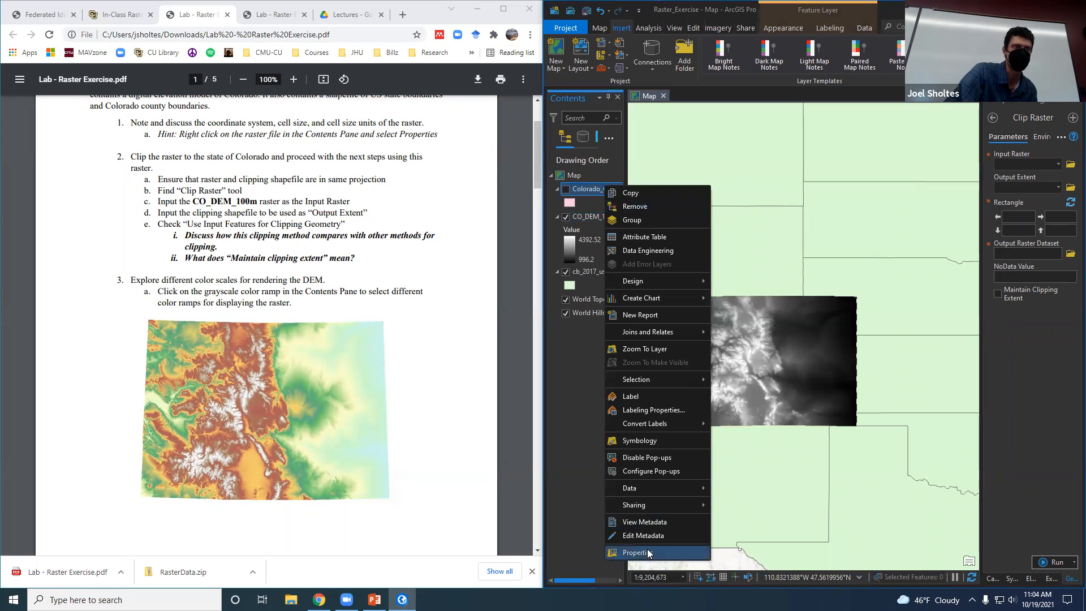
click(678, 552)
click(760, 320)
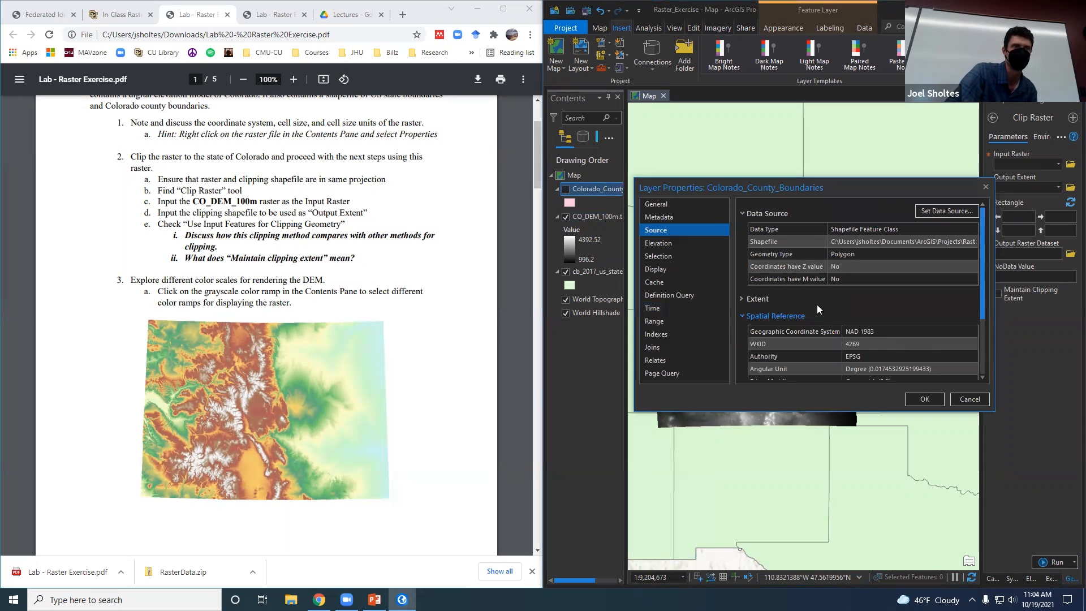
scroll(818, 303, down, 3)
click(880, 317)
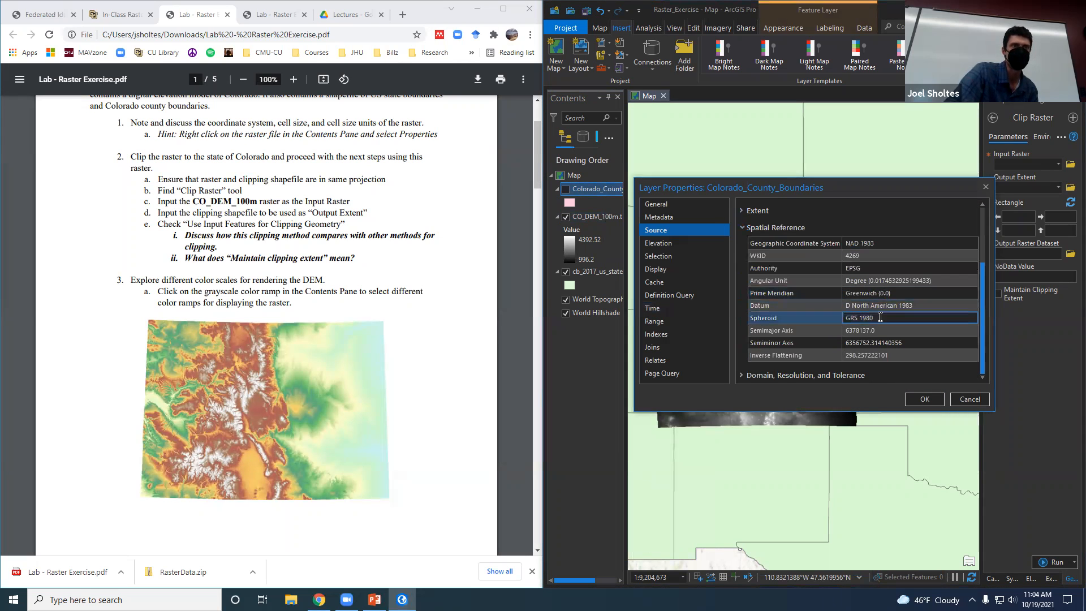
click(878, 306)
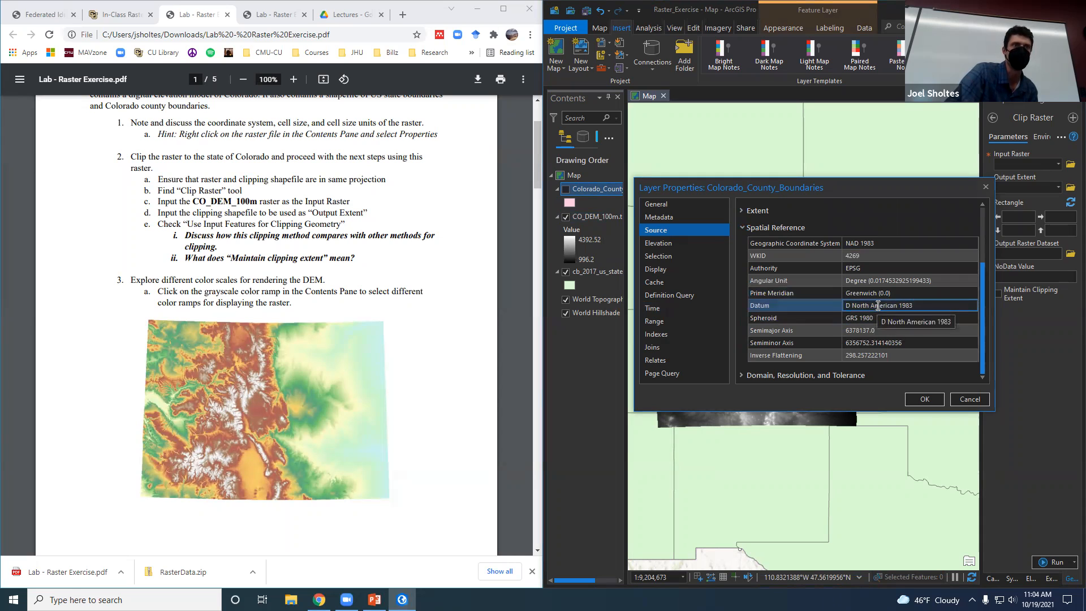
drag(873, 305, 863, 244)
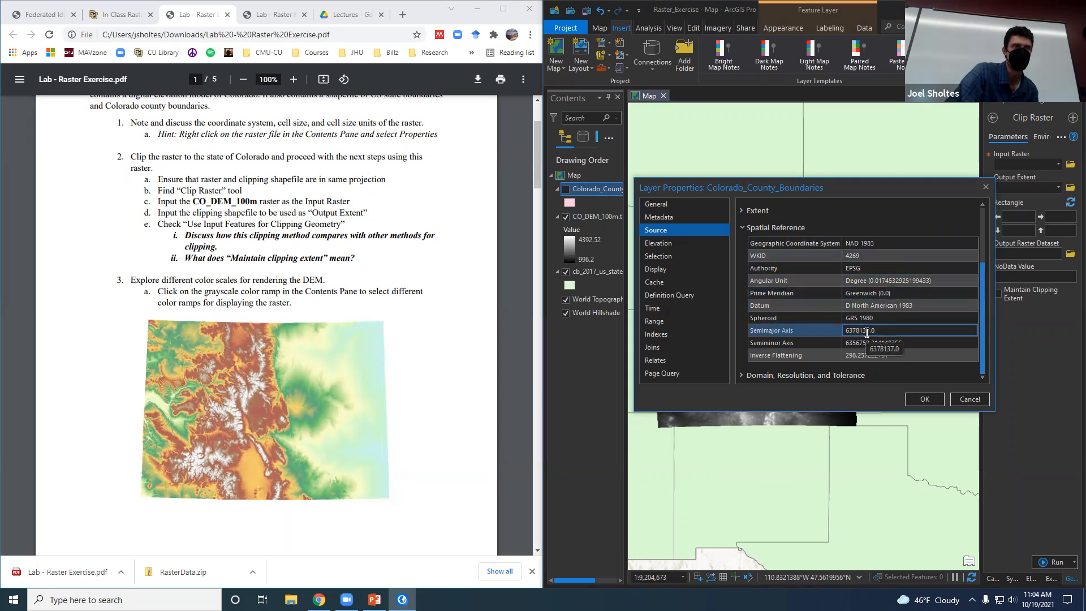
click(793, 375)
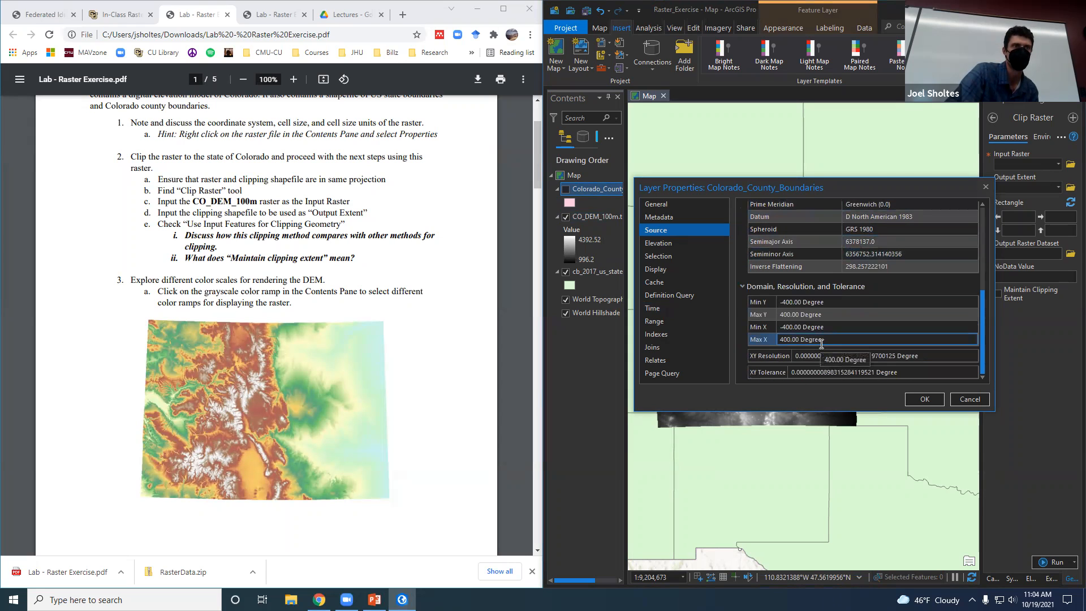
click(927, 400)
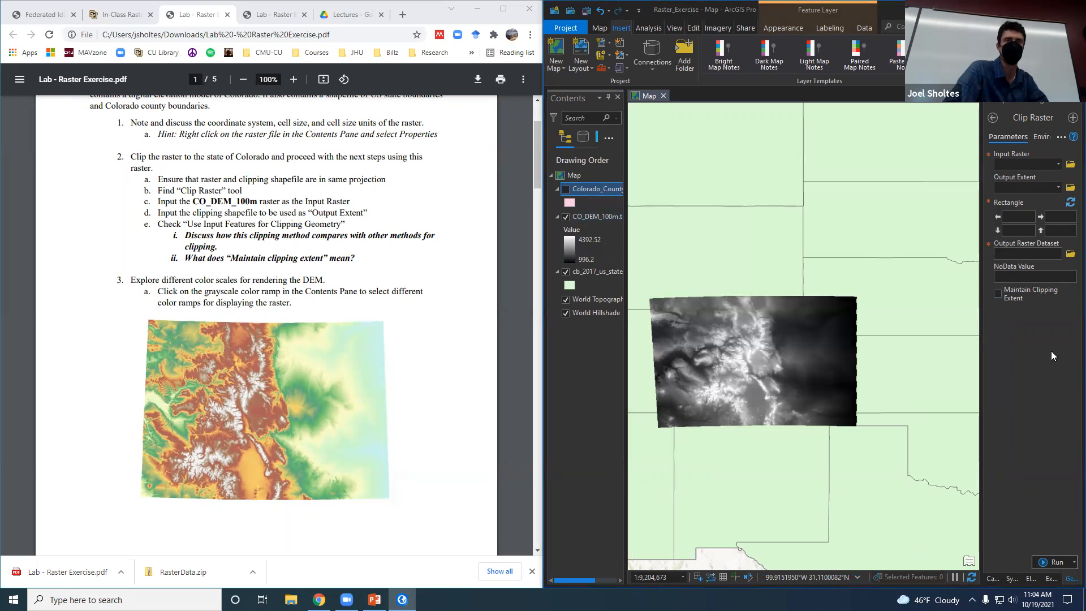
Step: Show the Colorado_County_Boundaries layer, then search the geoprocessing tools for "project" and open the Project tool
click(992, 117)
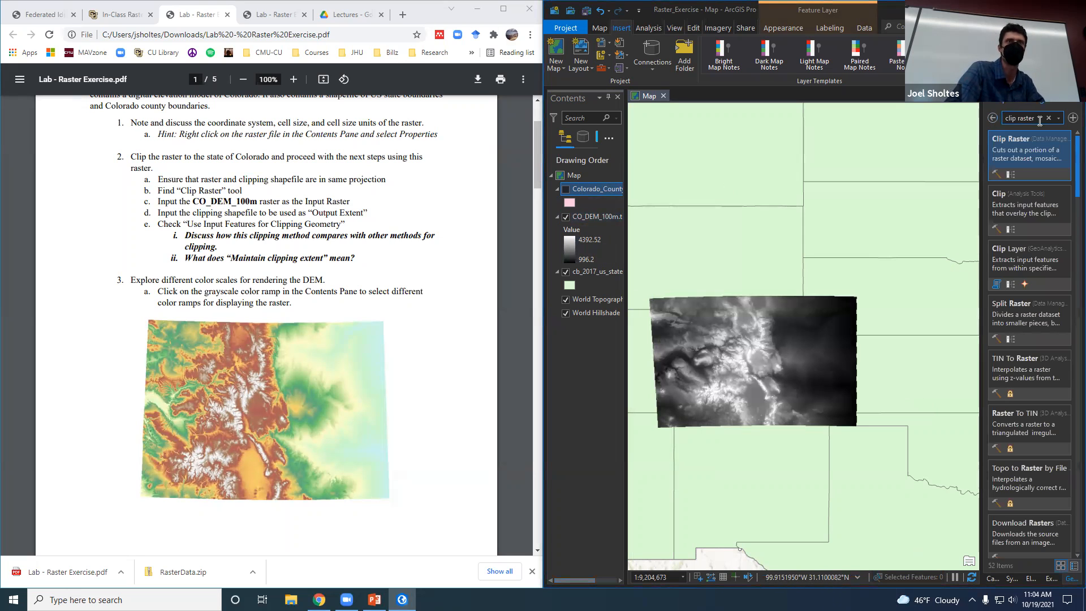
click(1048, 118)
text(pro)
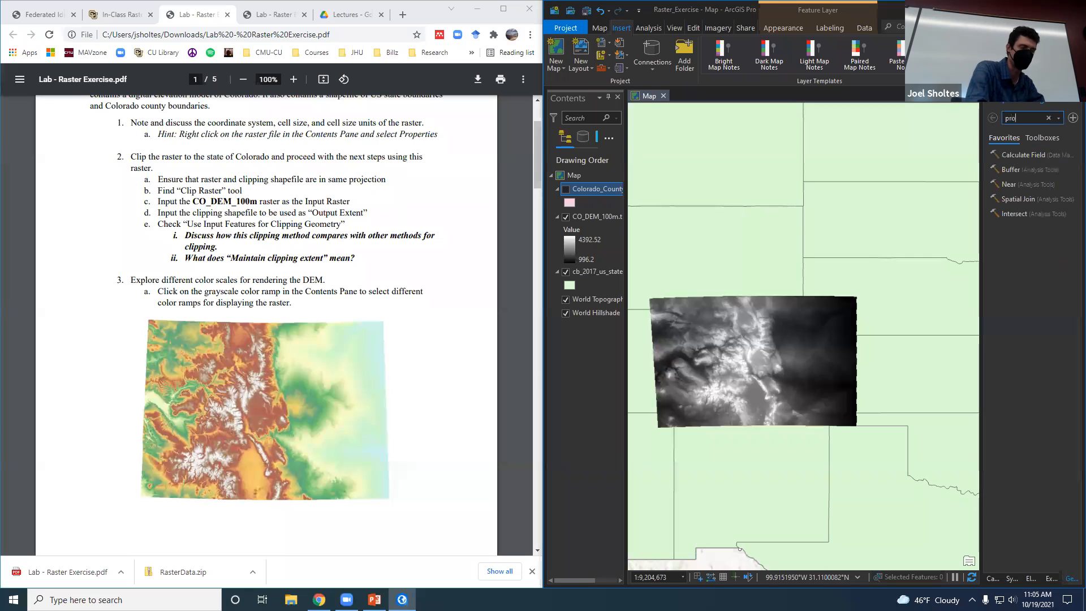
text(ject)
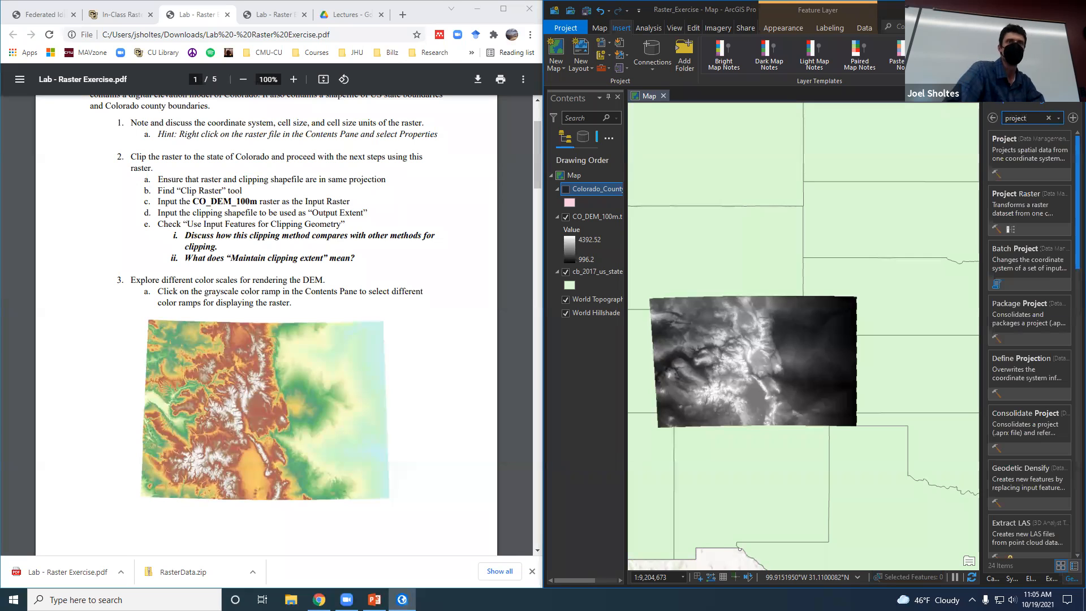
click(565, 189)
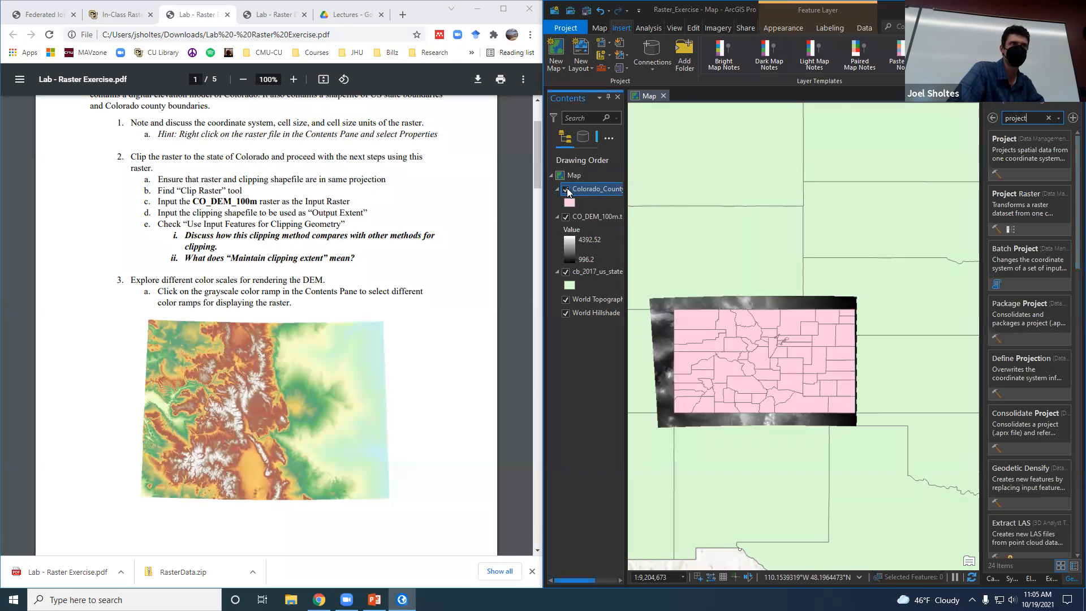
click(1024, 140)
double_click(1023, 559)
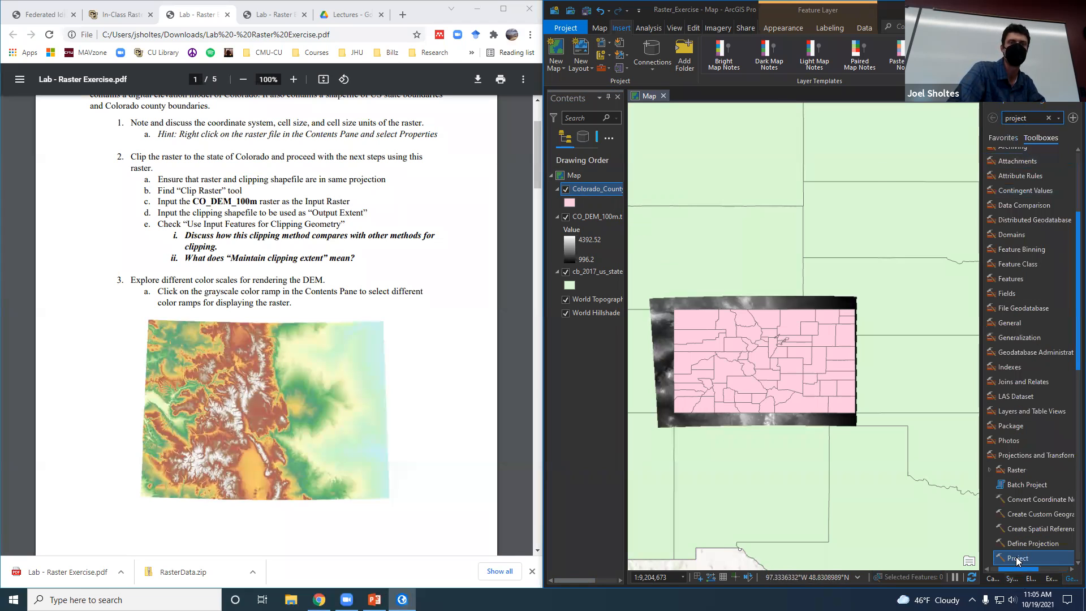
Step: Project Colorado_County_Boundaries to NAD_1983_UTM_Zone_13N, taking the output coordinate system from CO_DEM_100m.tif, and run the tool
click(586, 190)
drag(586, 190, 1040, 172)
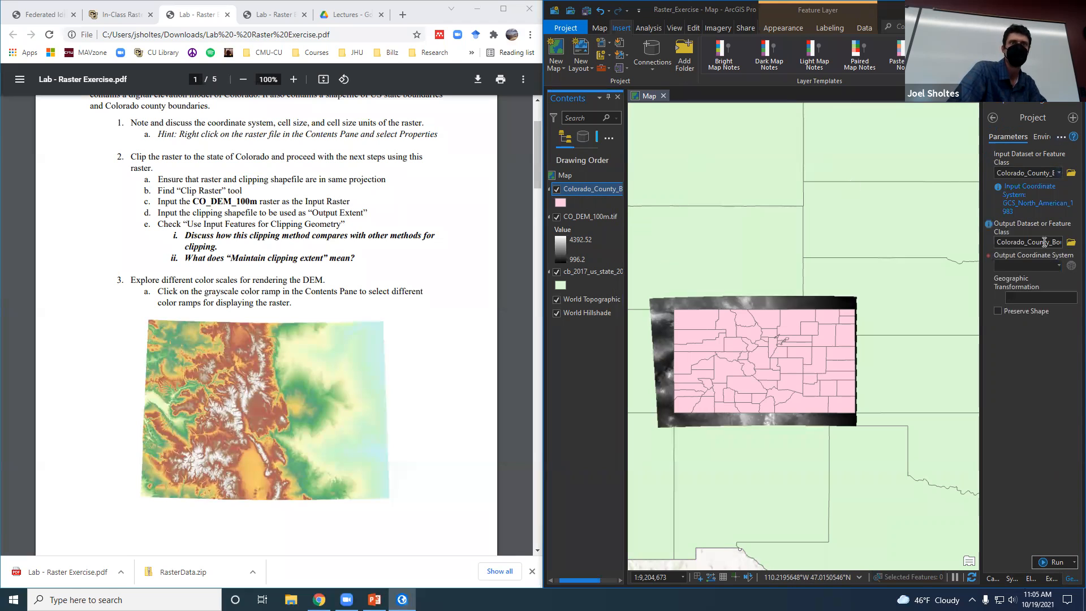
drag(980, 220, 896, 221)
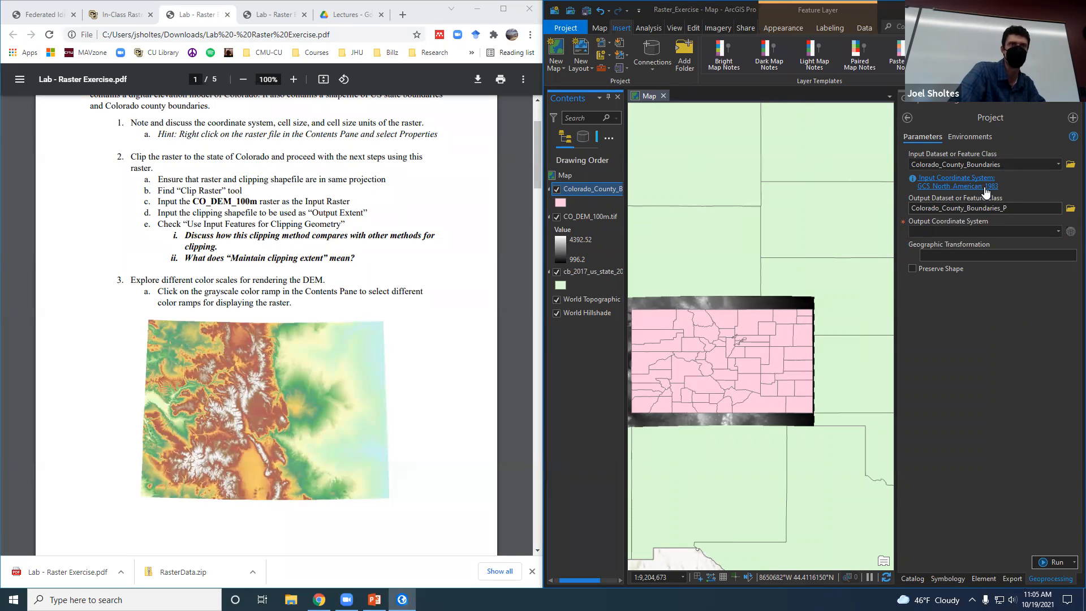
click(1058, 232)
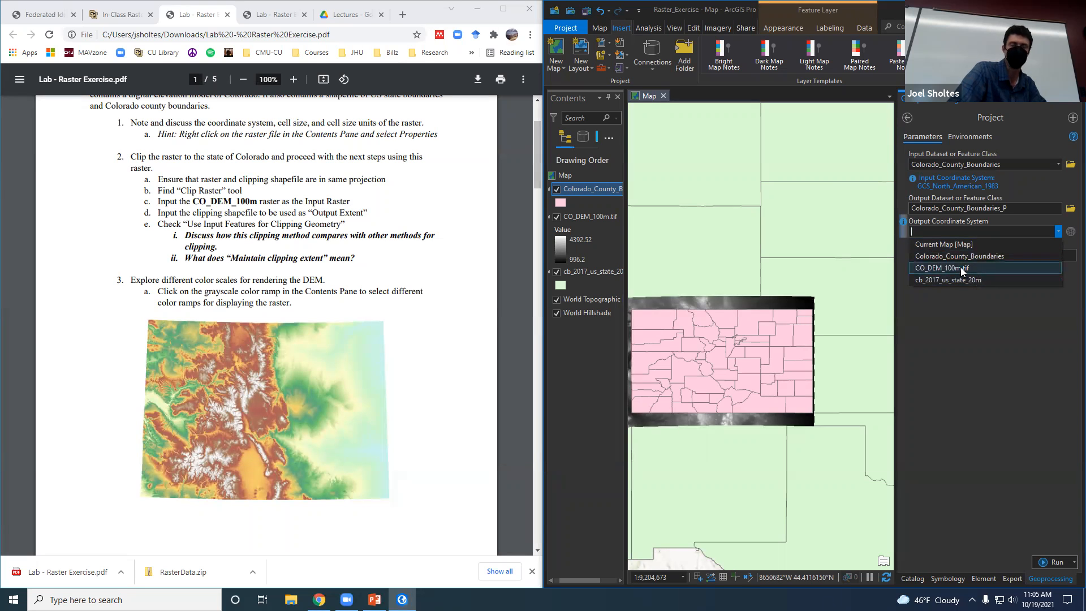
click(985, 267)
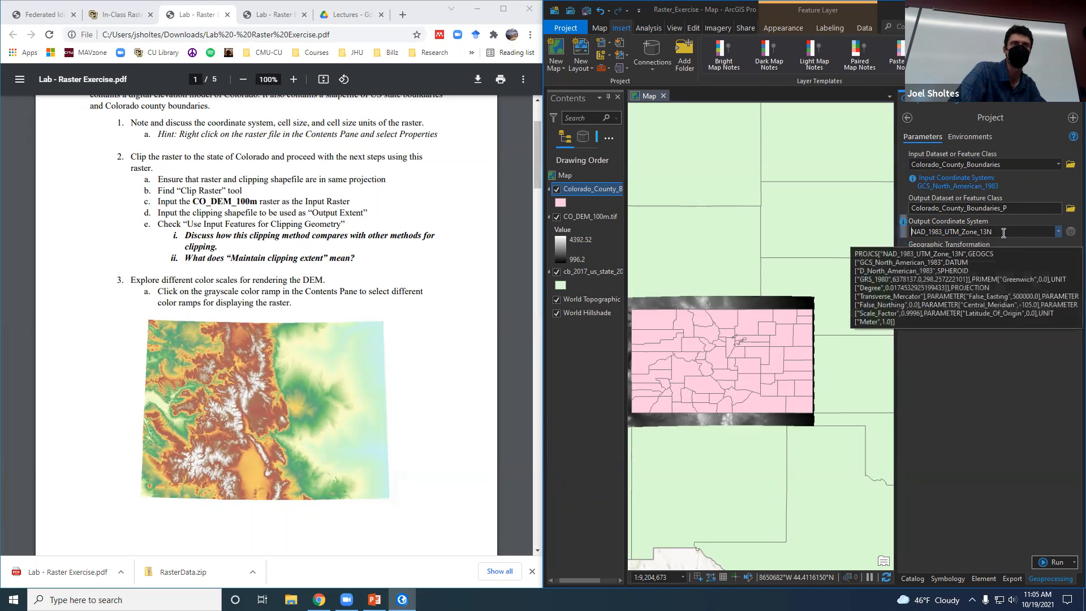
click(1049, 564)
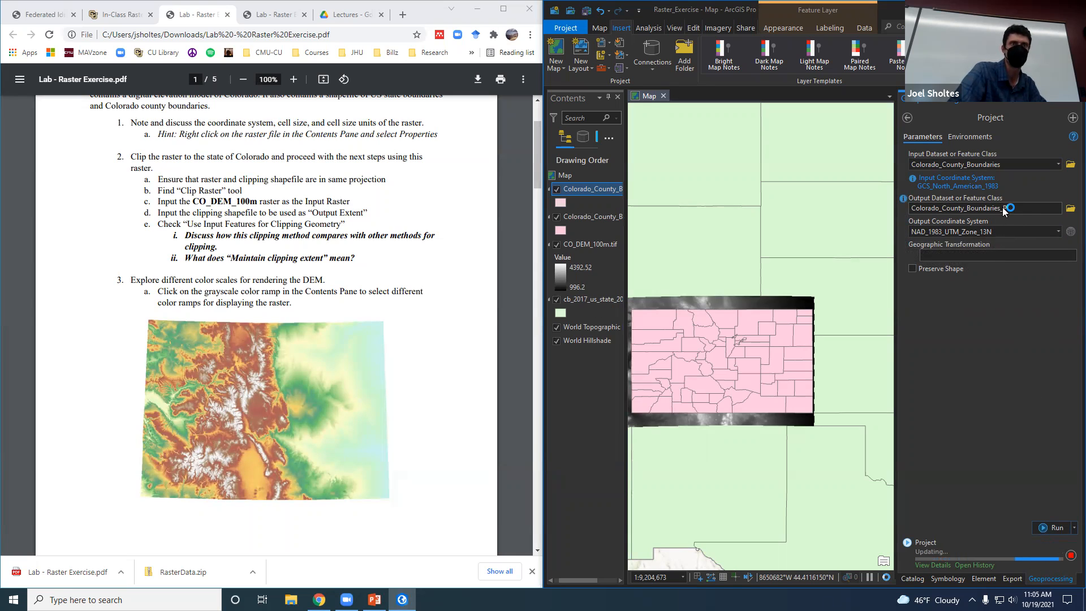
Step: Remove one of the two county boundaries layers from the map and show the remaining Colorado_County_Boundaries layer
click(557, 219)
right_click(583, 219)
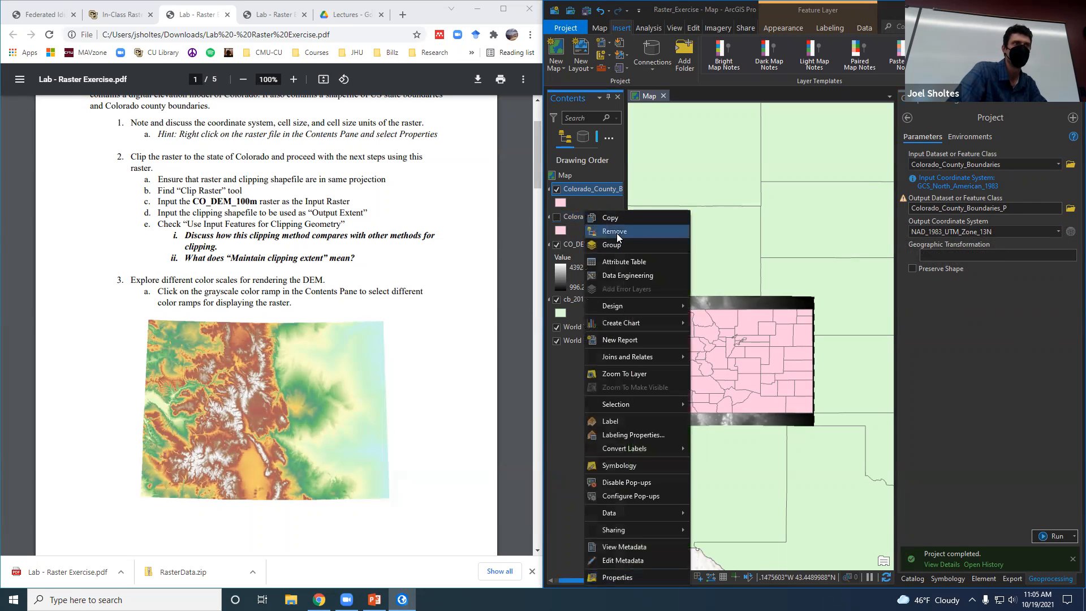
click(616, 233)
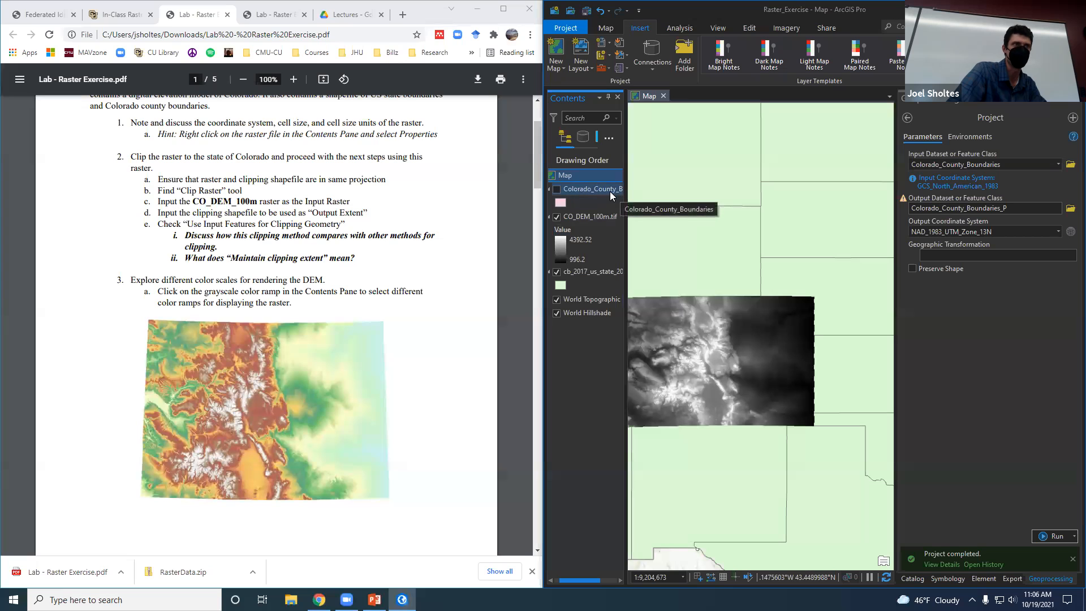
click(557, 189)
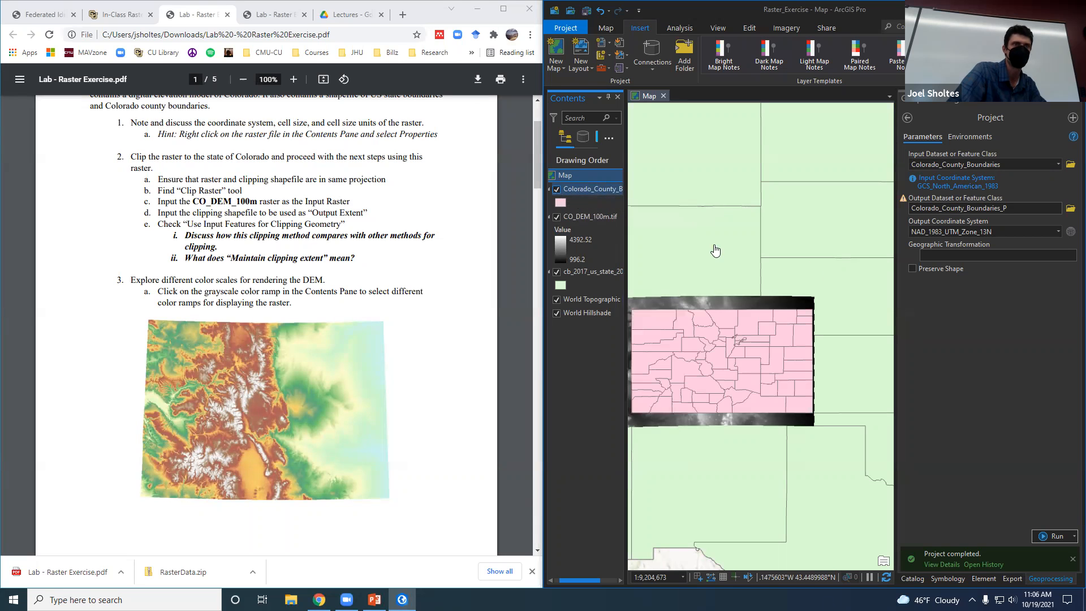
Step: Search the geoprocessing tools for "clip raster" and open the Clip Raster tool
click(907, 118)
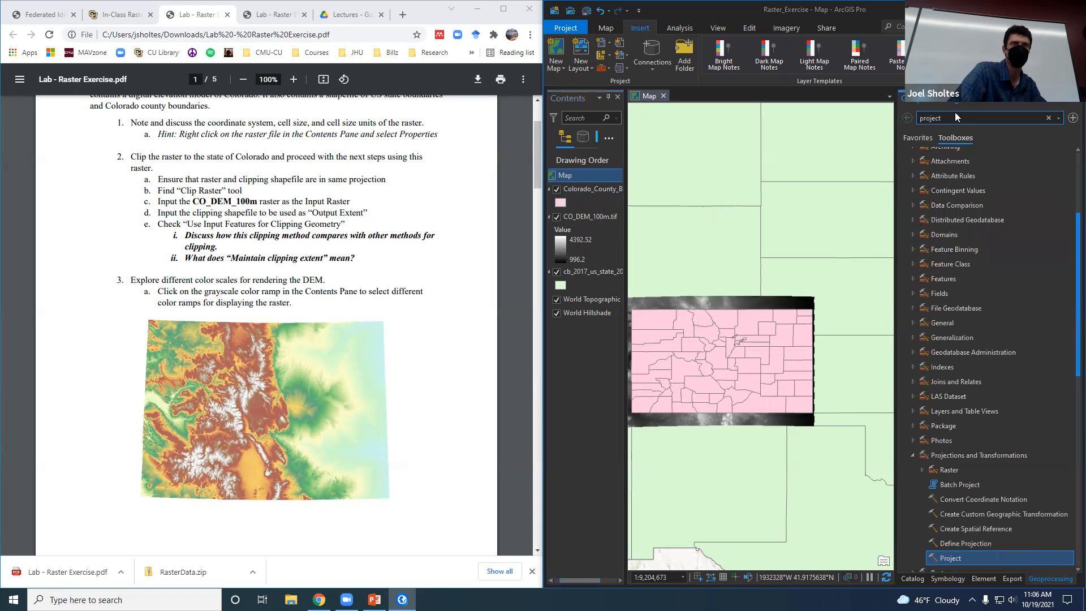
double_click(961, 117)
text(cl)
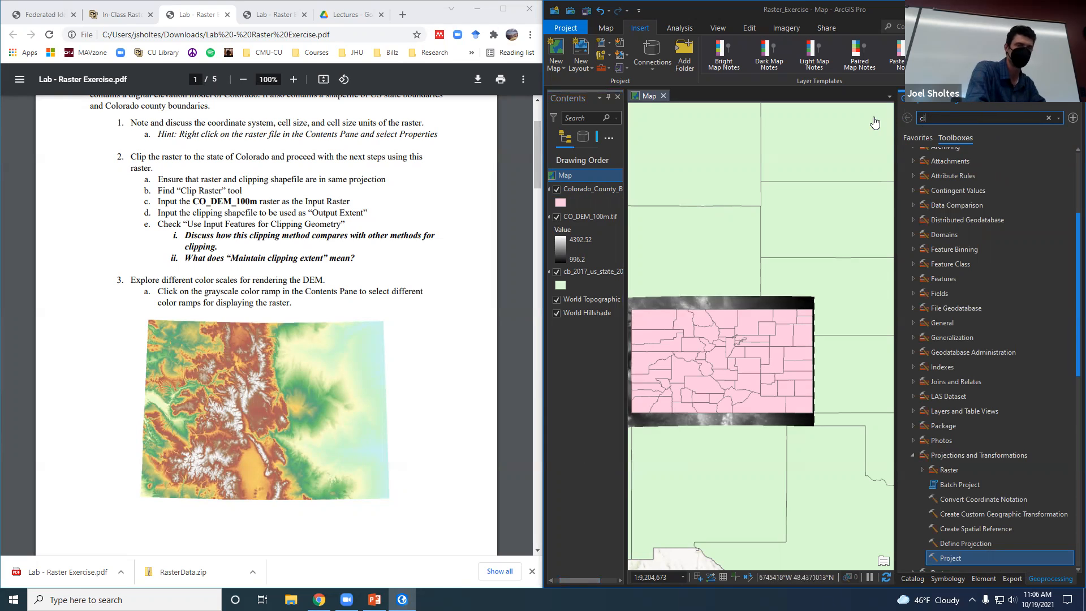
text(ip rsat)
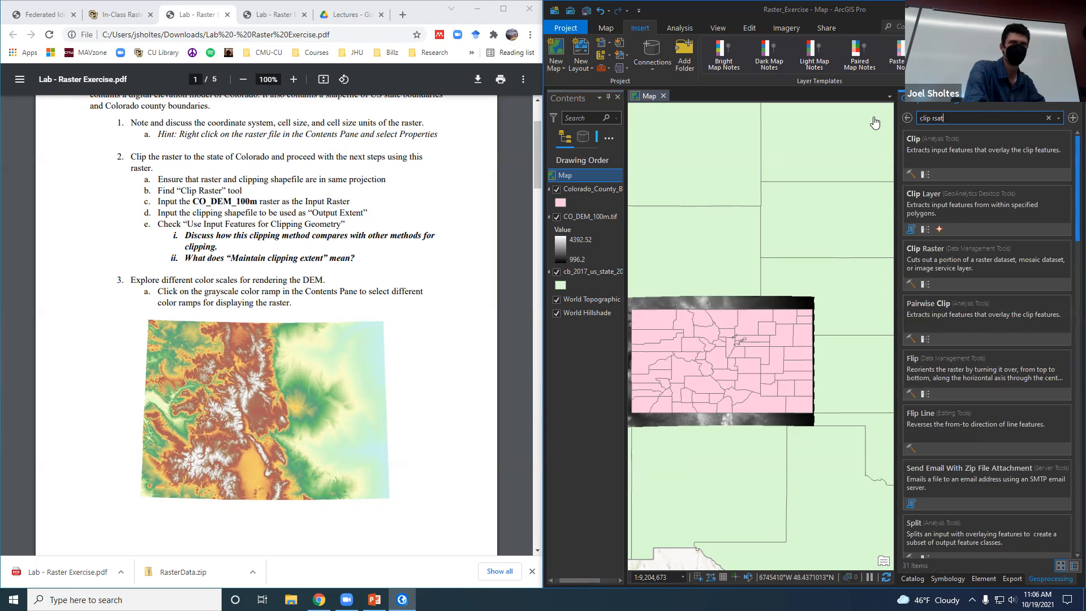
text(er)
key(BackSpace)
key(BackSpace)
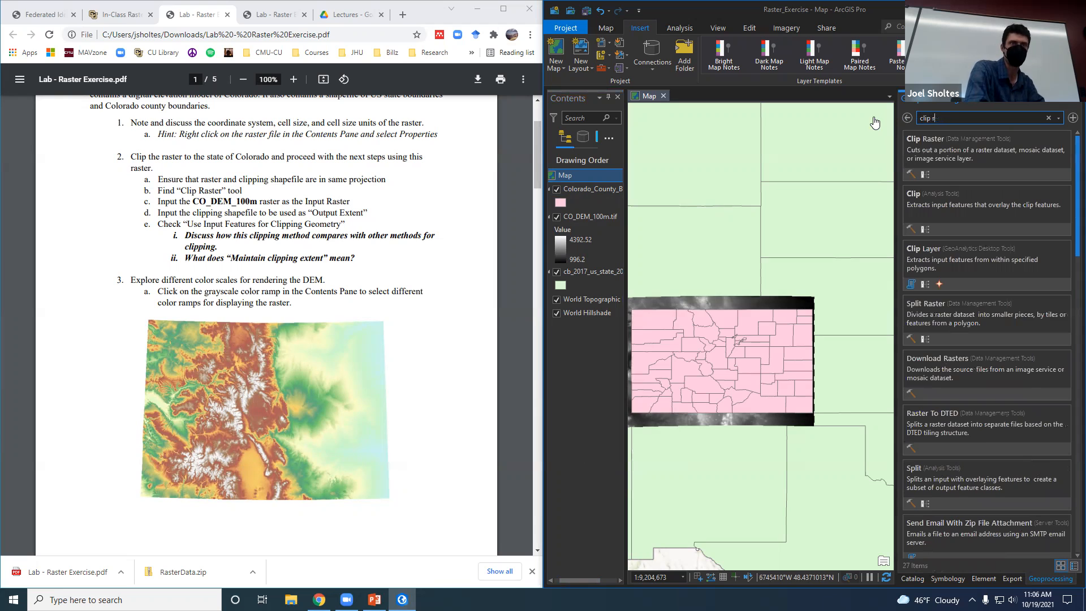
text(aster)
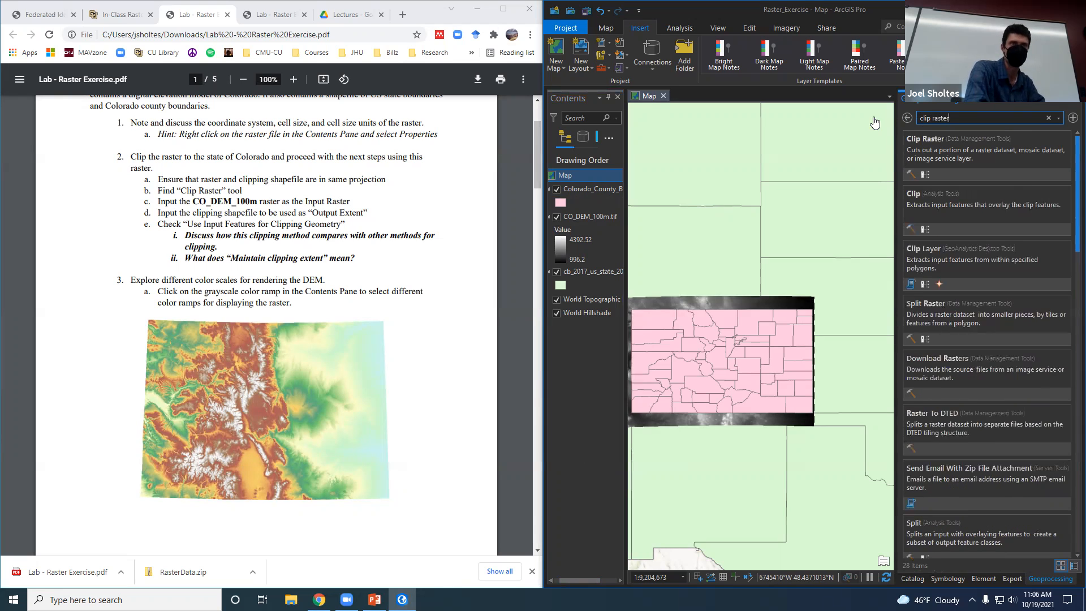
click(960, 148)
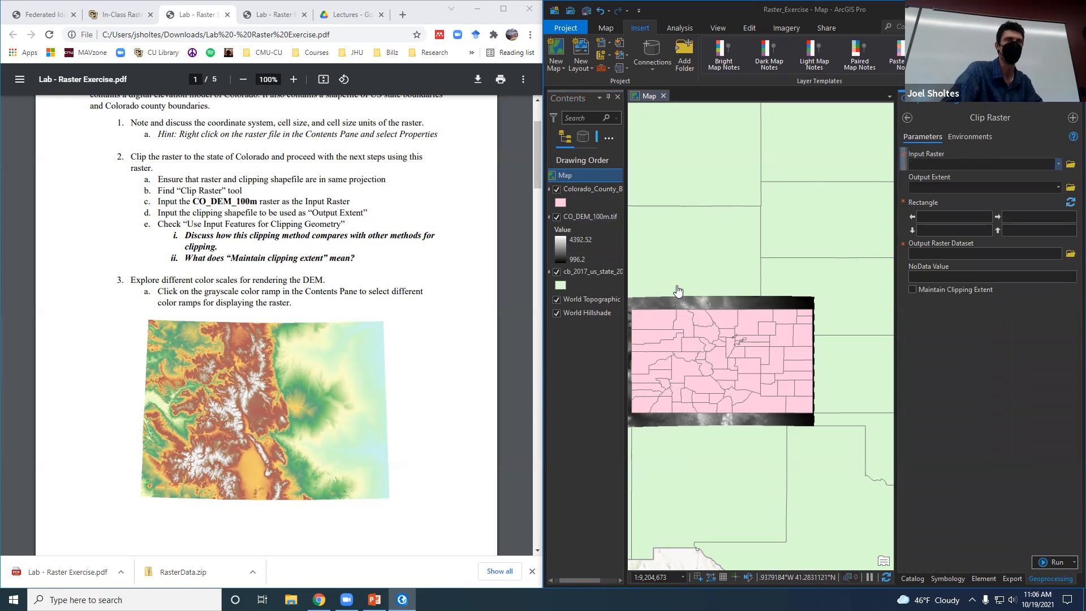
Step: Set CO_DEM_100m.tif as input raster and Colorado_County_Boundaries as output extent, with Use Input Features for Clipping Geometry enabled
drag(586, 218, 972, 164)
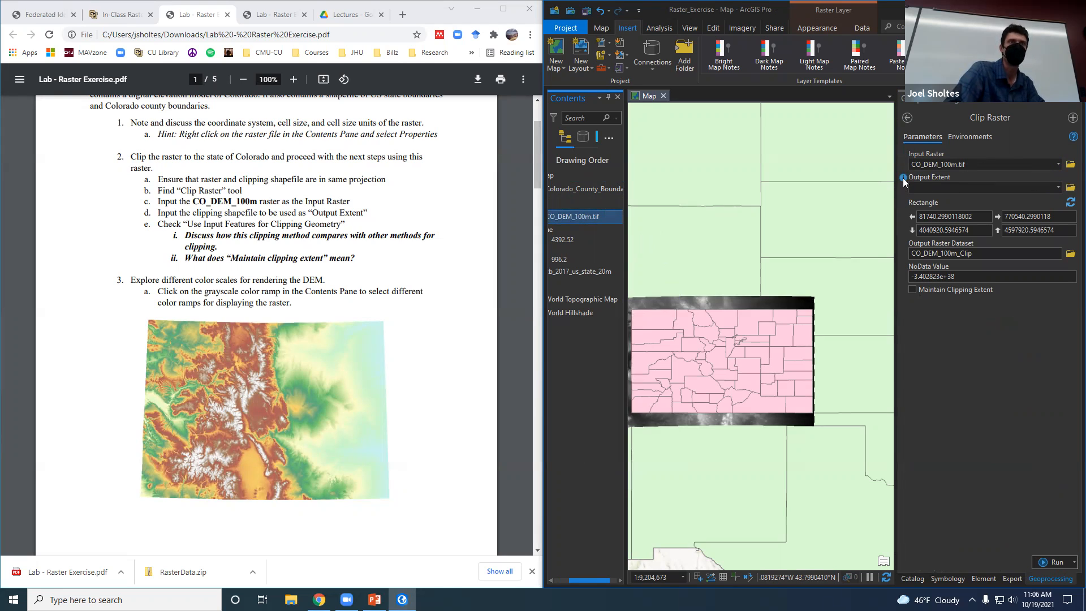
mouse_move(903, 179)
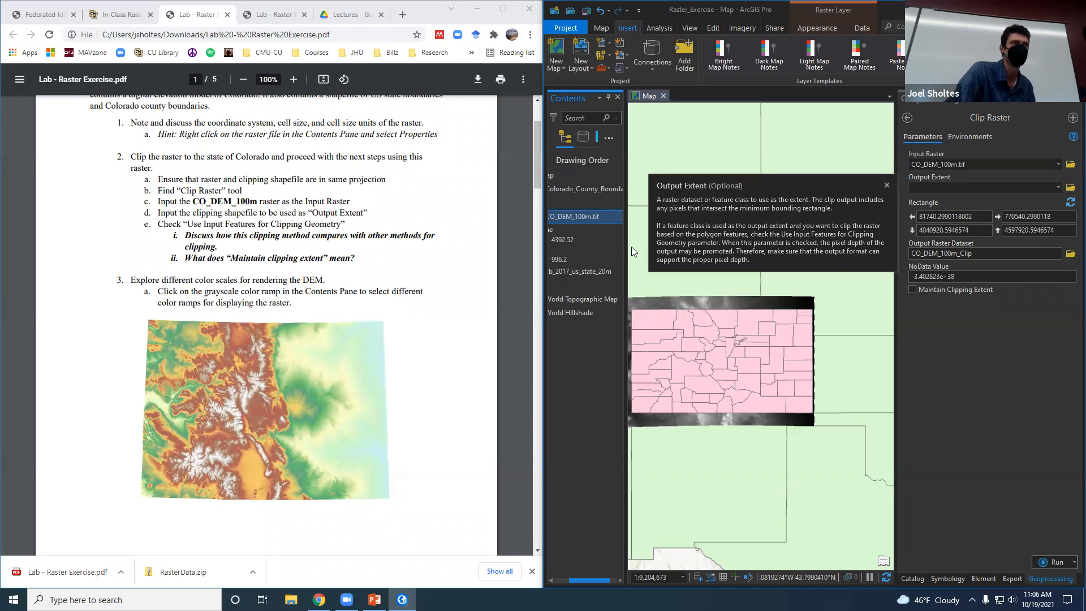
click(562, 580)
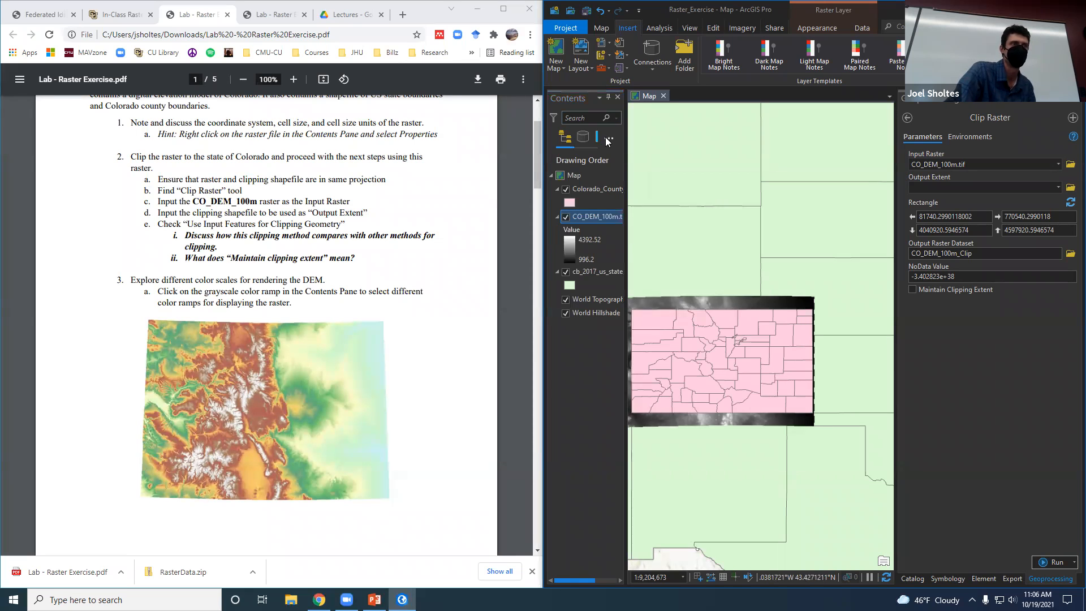
drag(584, 191, 921, 190)
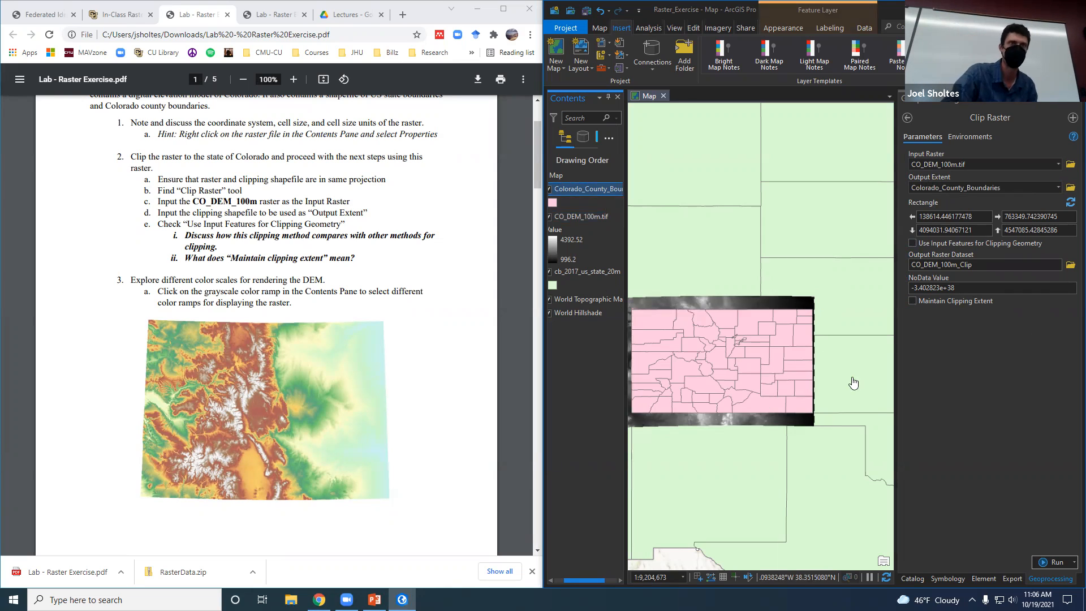
click(934, 244)
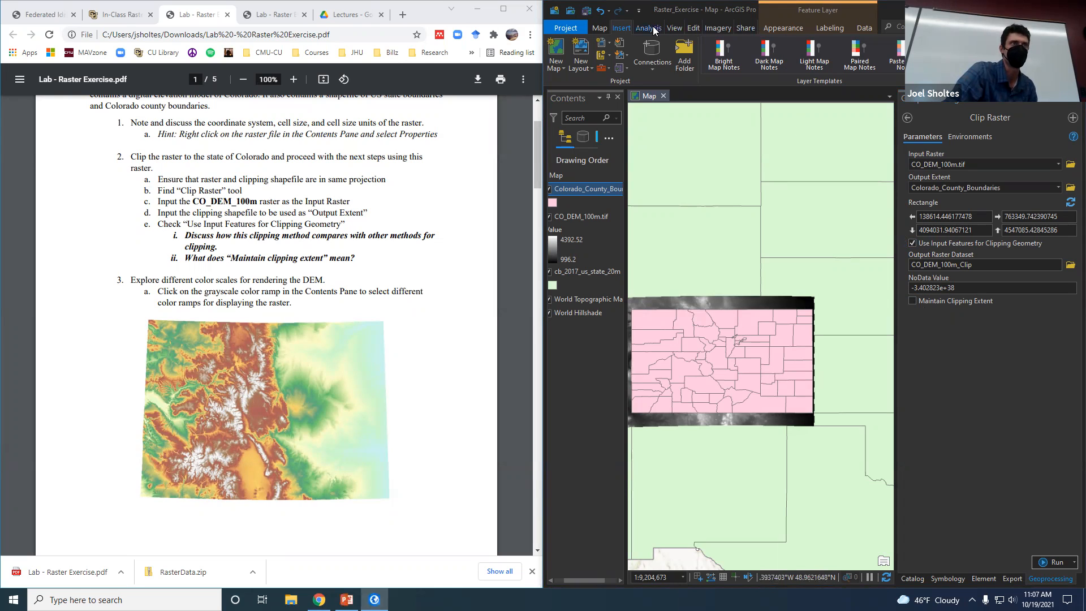
Step: Select a single county in northeastern Colorado on the map and clear the selection
scroll(679, 48, up, 1)
click(751, 51)
click(784, 336)
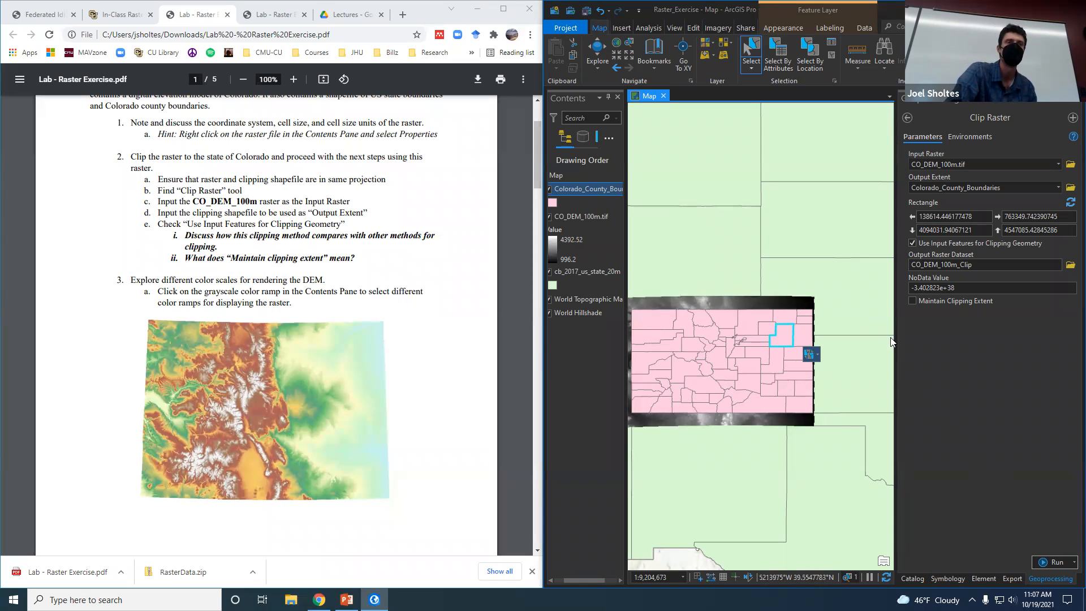
click(831, 56)
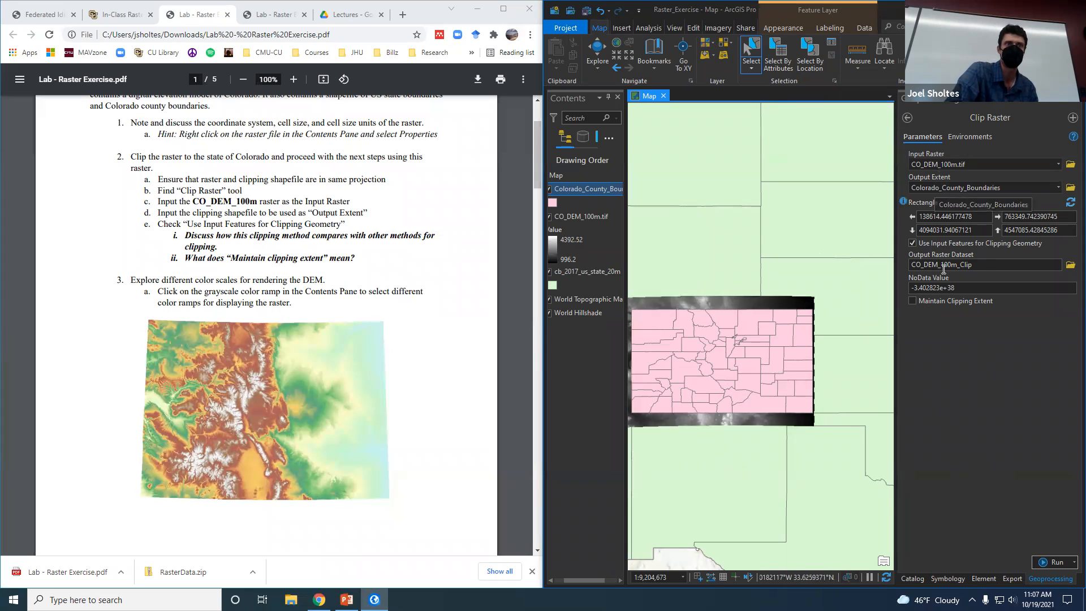
Step: In the Clip Raster environments, set Resample to Bilinear and leave the pyramid resampling technique at NEAREST
click(984, 264)
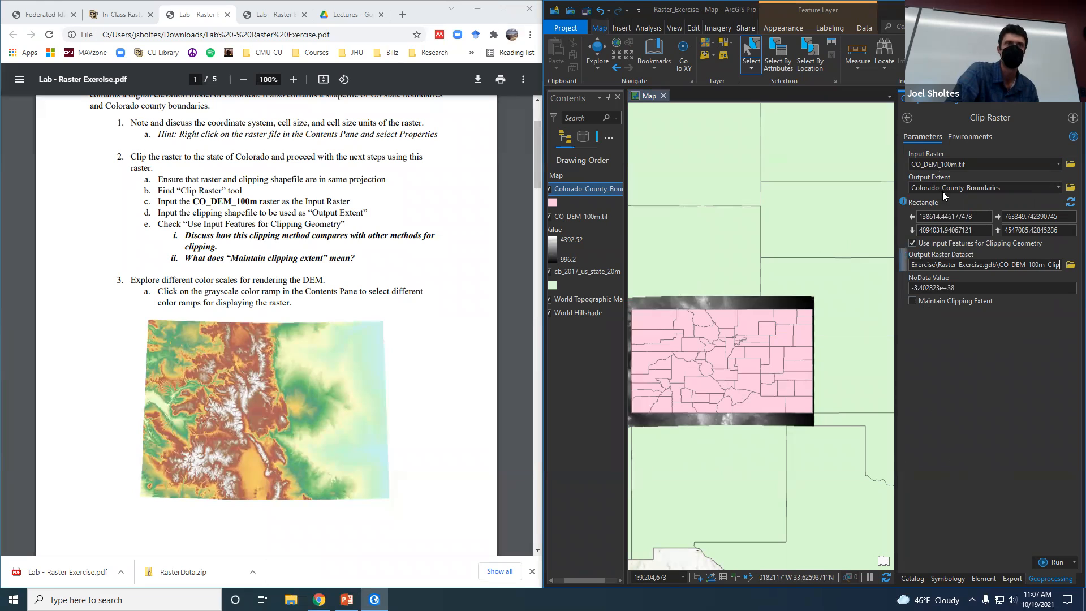
click(971, 137)
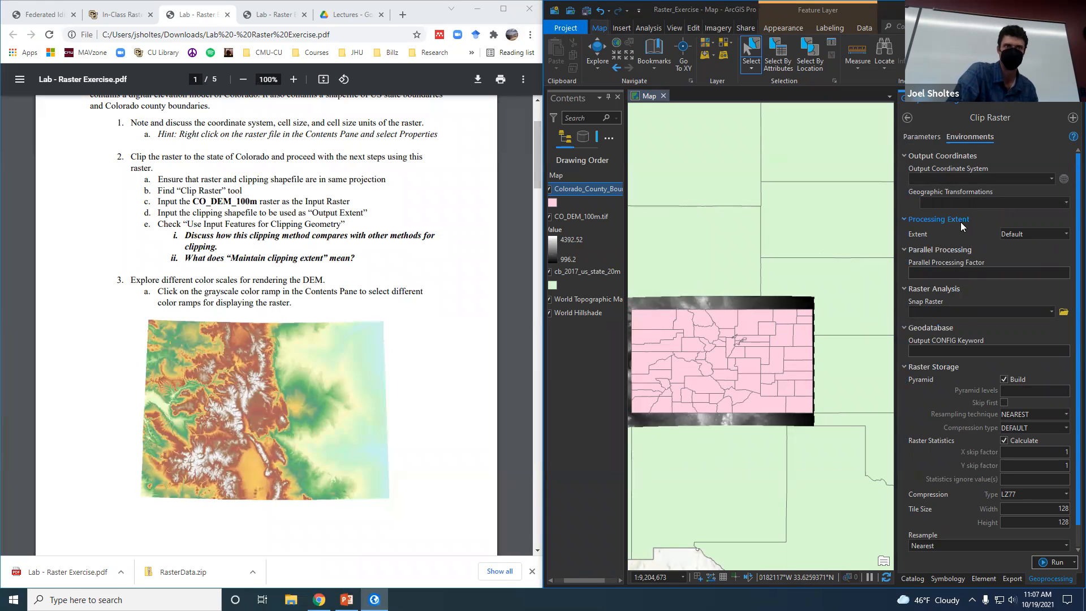
scroll(1035, 450, down, 1)
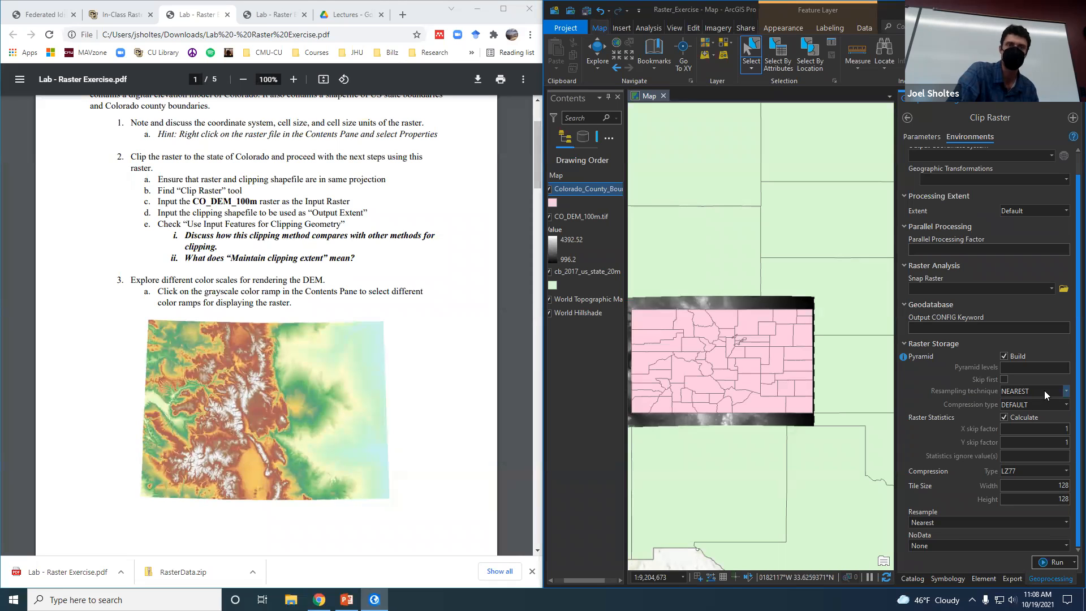
click(1067, 391)
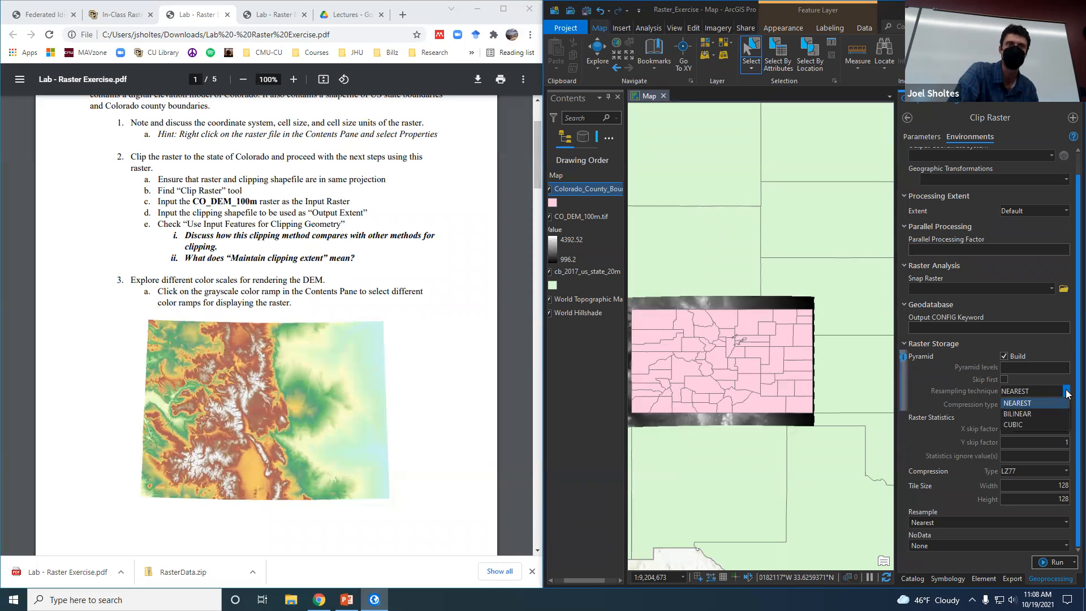
click(1052, 415)
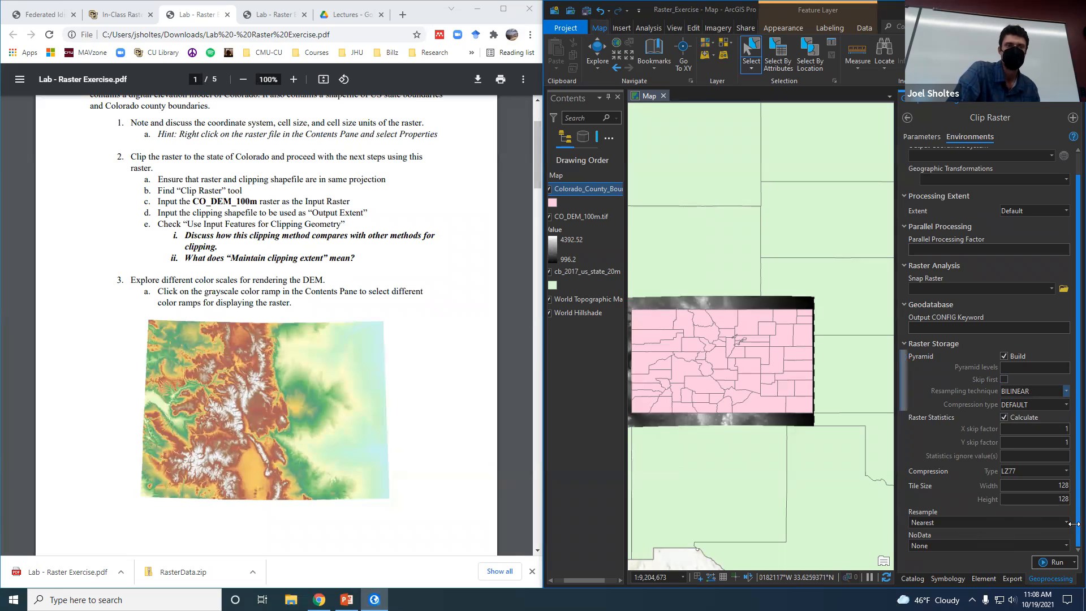
click(1066, 522)
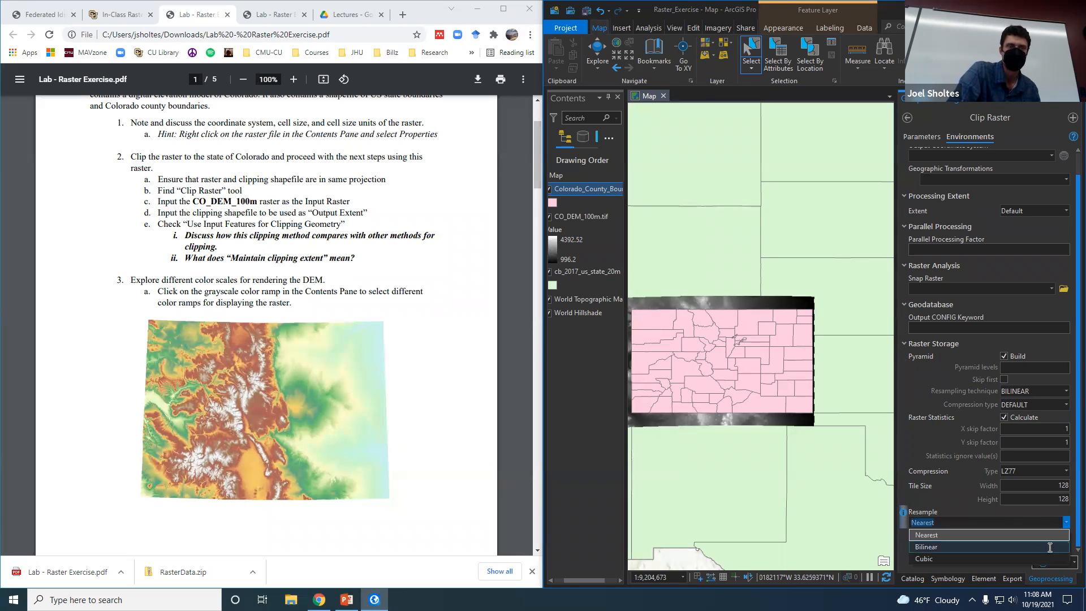
click(1050, 547)
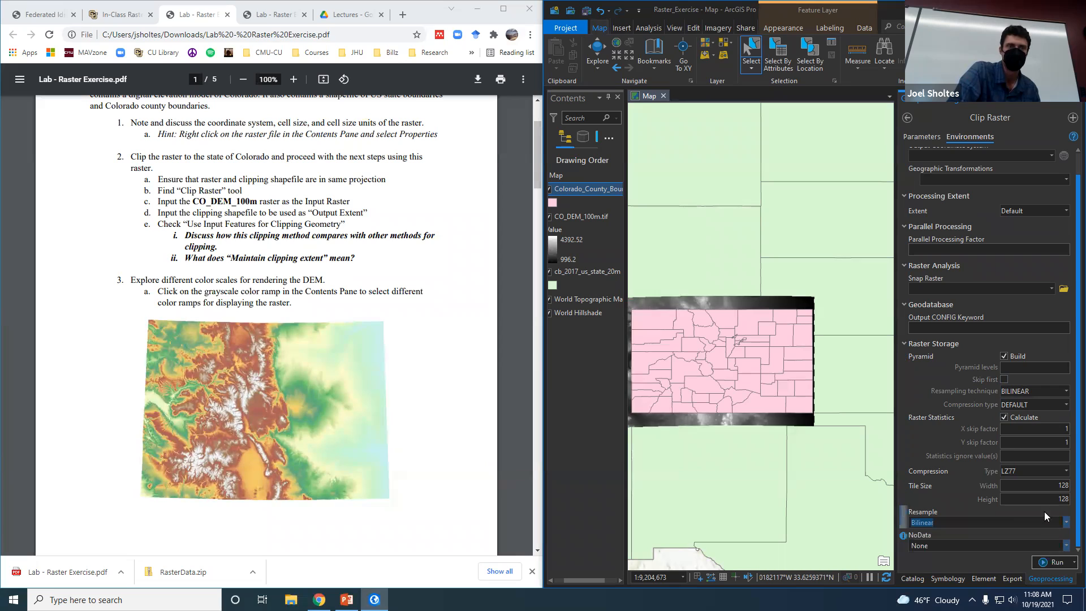
click(1066, 391)
click(1047, 402)
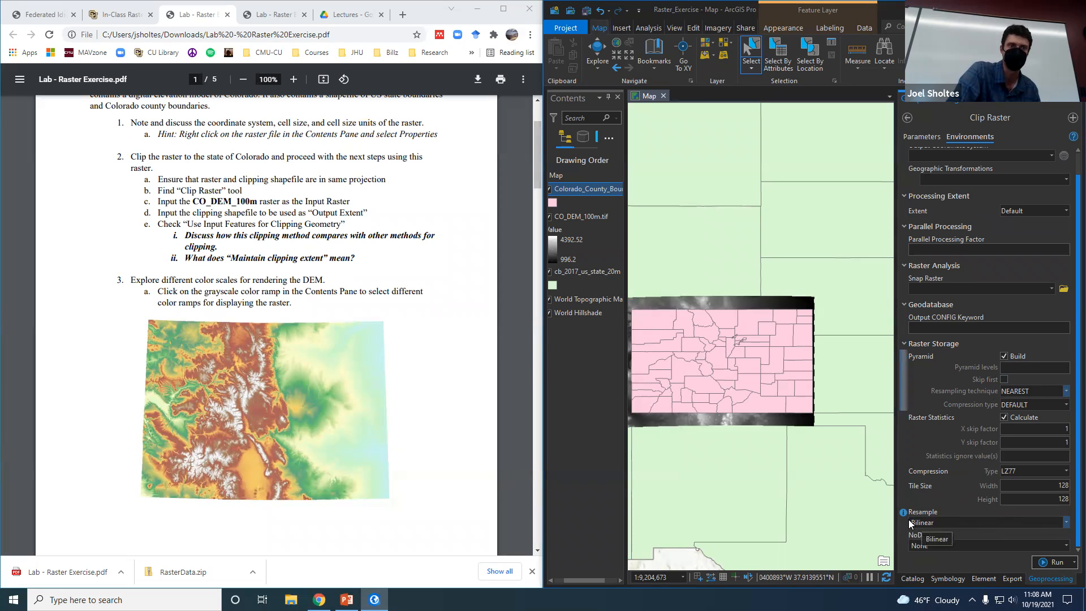
mouse_move(905, 514)
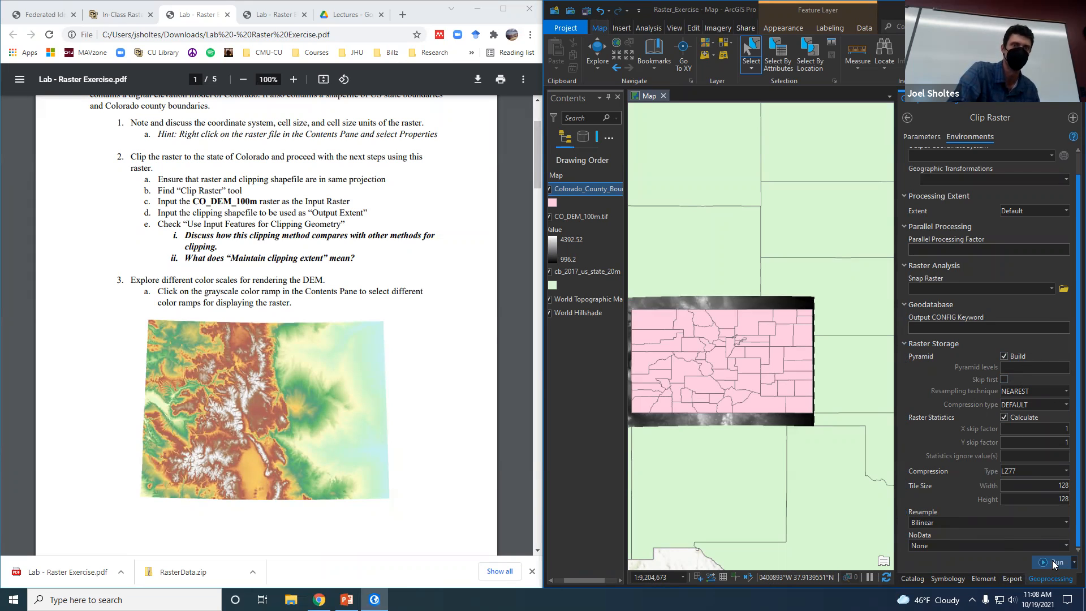
Step: Run Clip Raster to clip CO_DEM_100m.tif to the Colorado counties, with the output dataset CO_DEM_100m_Clip
click(922, 137)
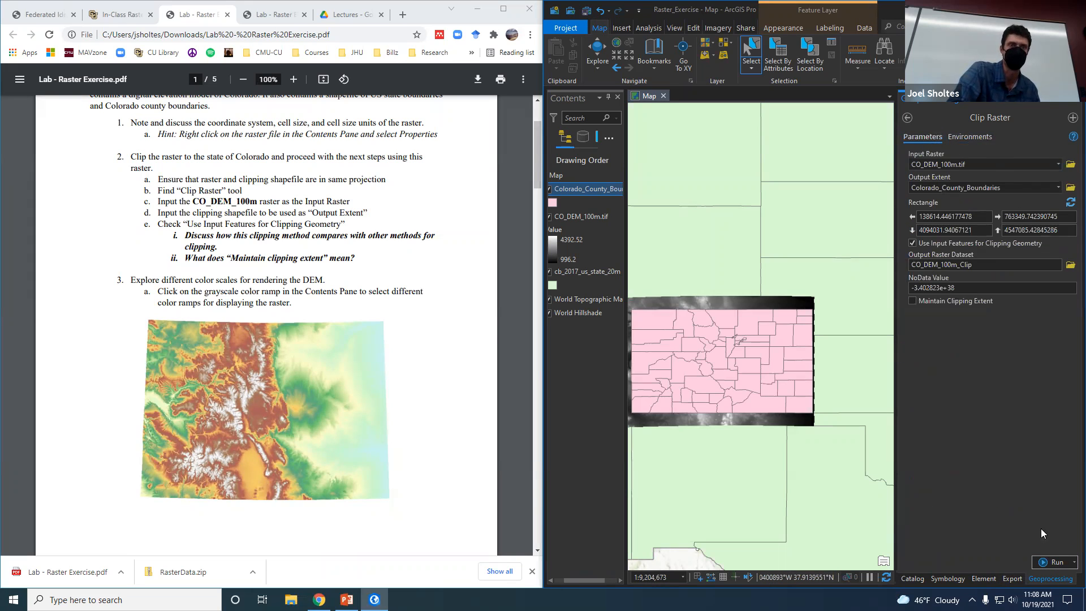
click(1056, 562)
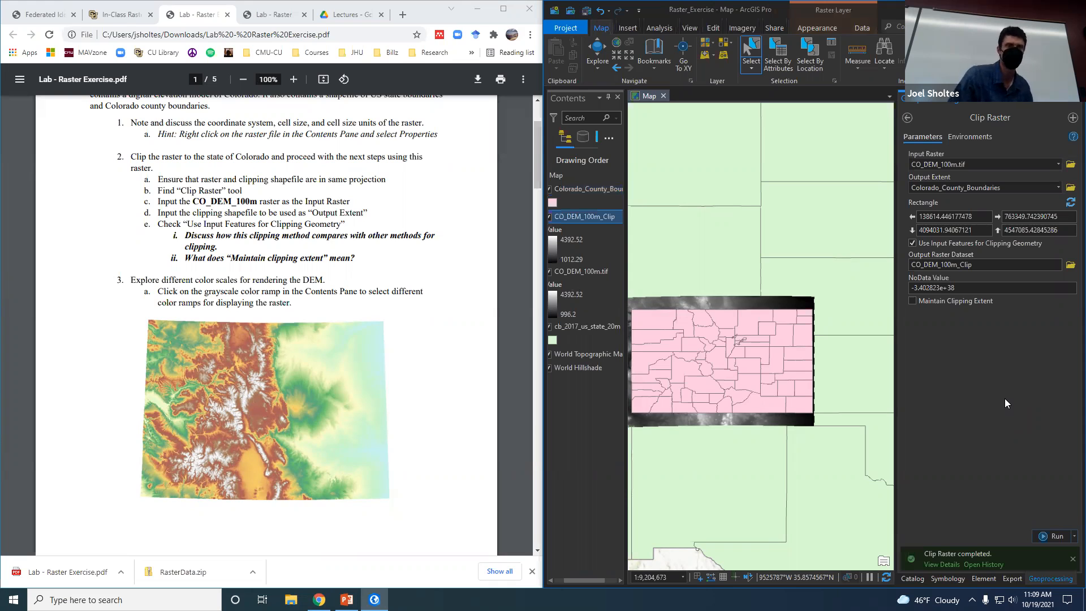
Step: Hide the original CO_DEM_100m.tif and the Colorado county boundaries, leaving the clipped DEM in view on the map
click(559, 580)
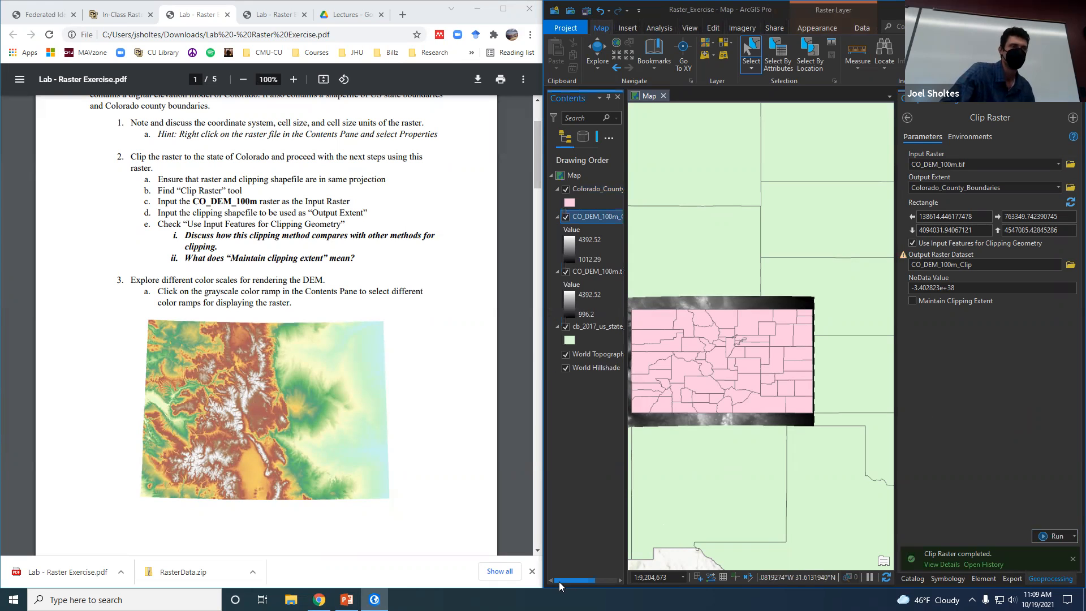
click(565, 272)
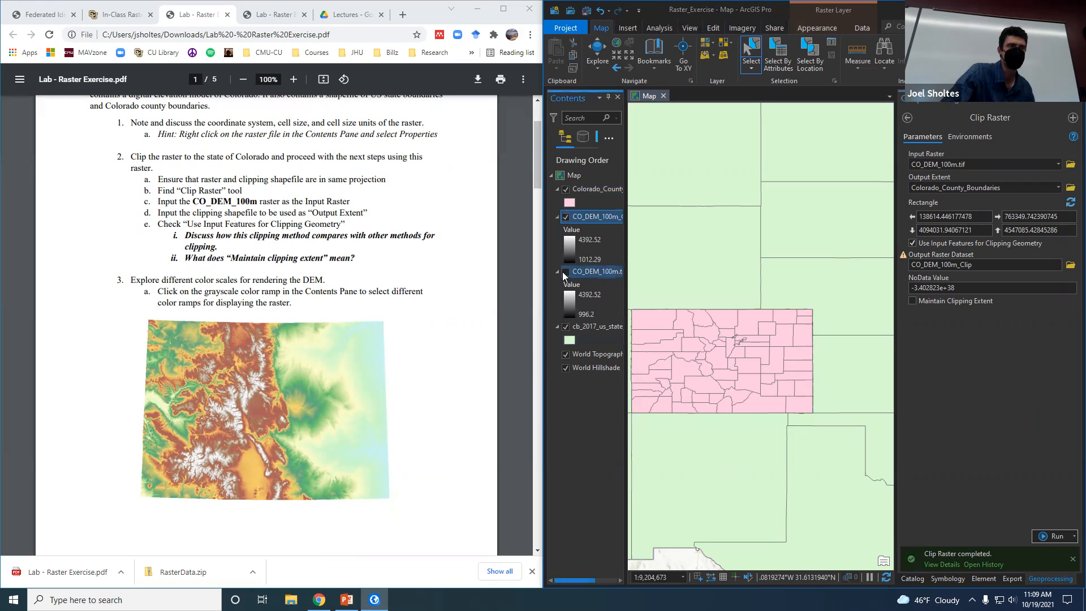
click(565, 190)
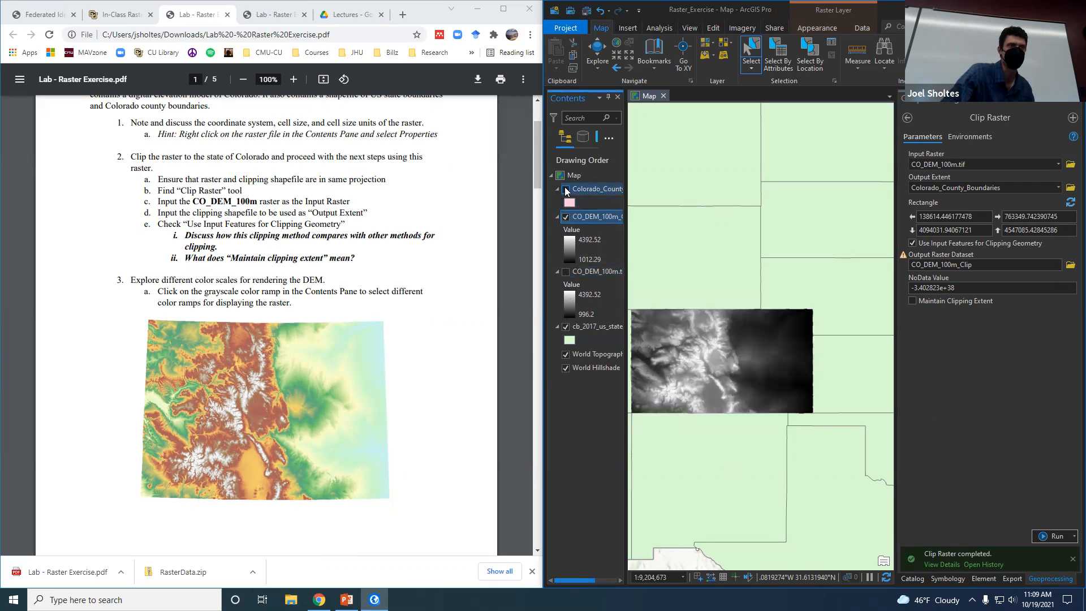
click(597, 50)
drag(742, 393, 766, 386)
drag(898, 384, 994, 383)
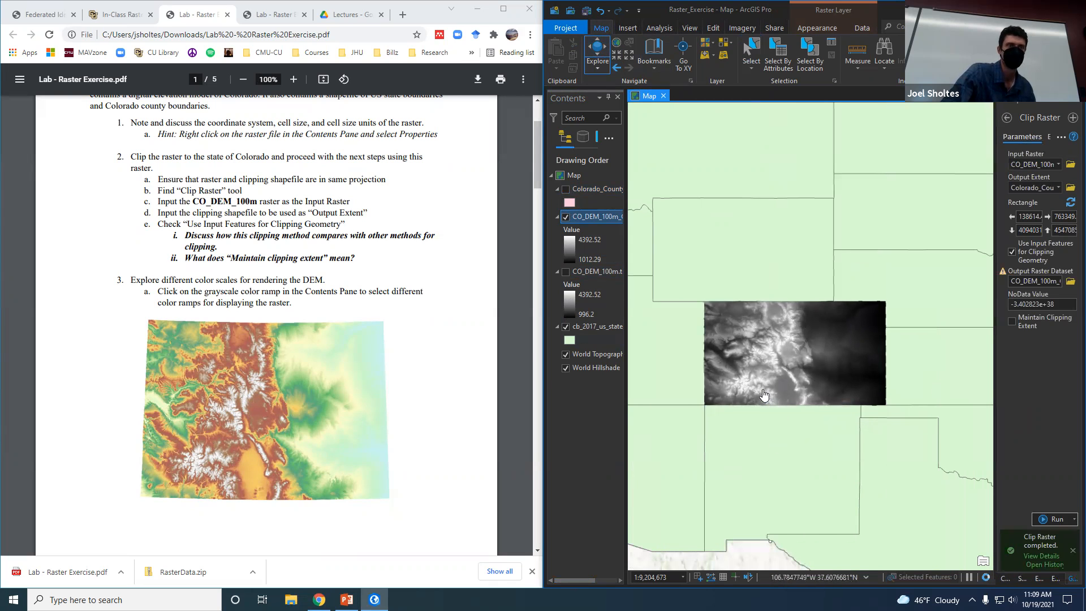
scroll(763, 395, up, 2)
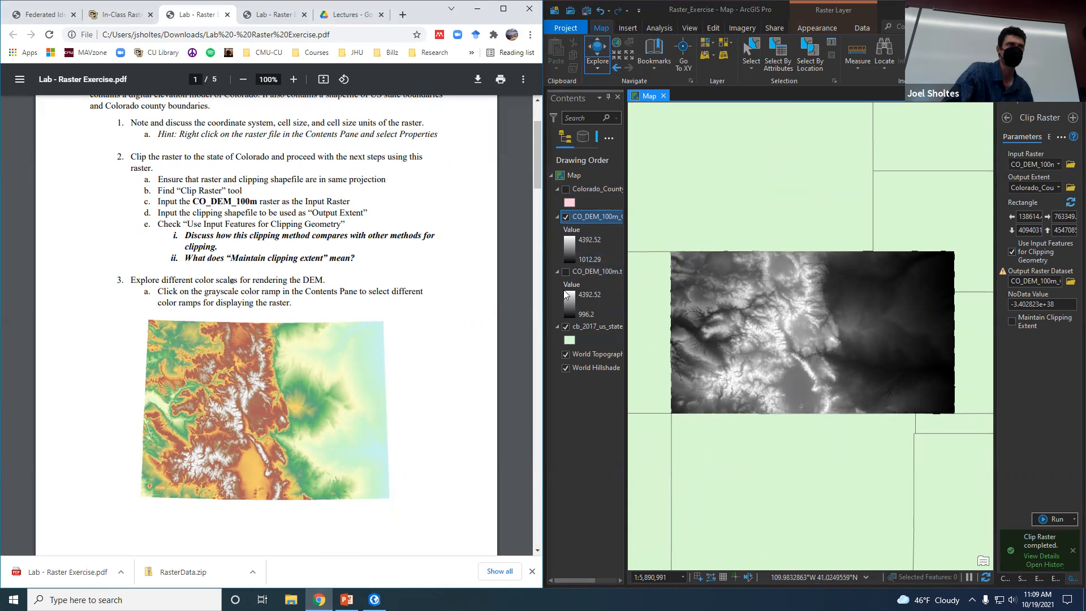
Step: Hide the US states layer and both World basemap layers, and remove the original CO_DEM_100m.tif from the map
click(565, 326)
click(566, 354)
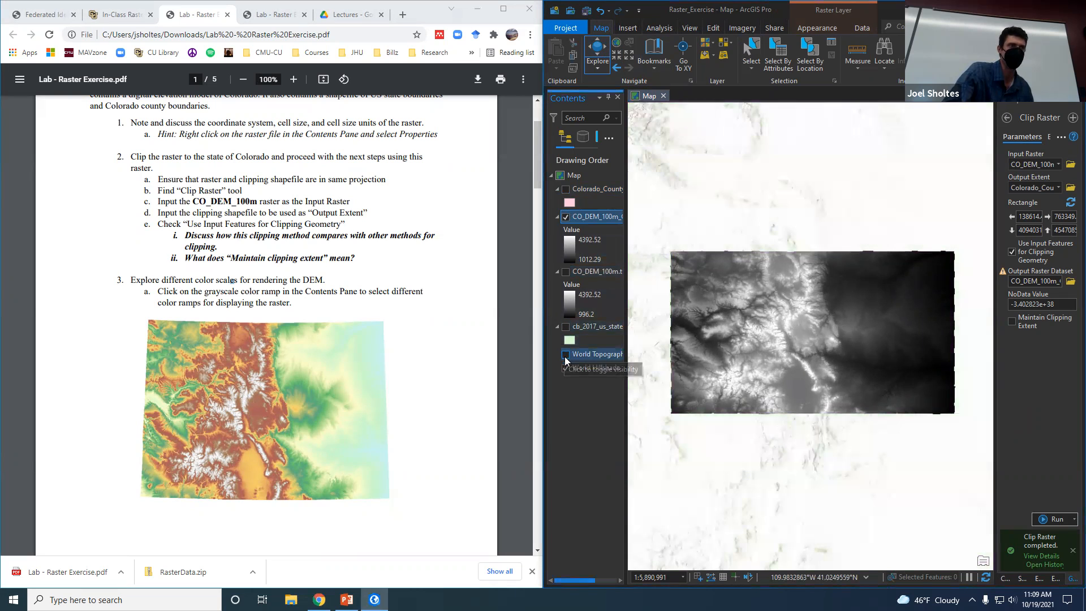
click(566, 368)
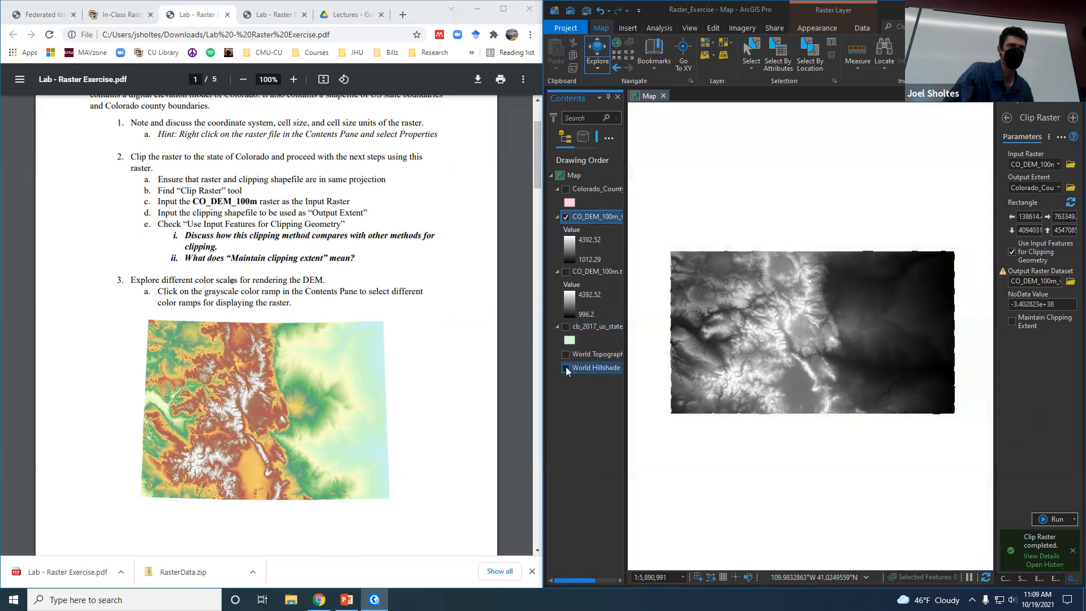
right_click(592, 270)
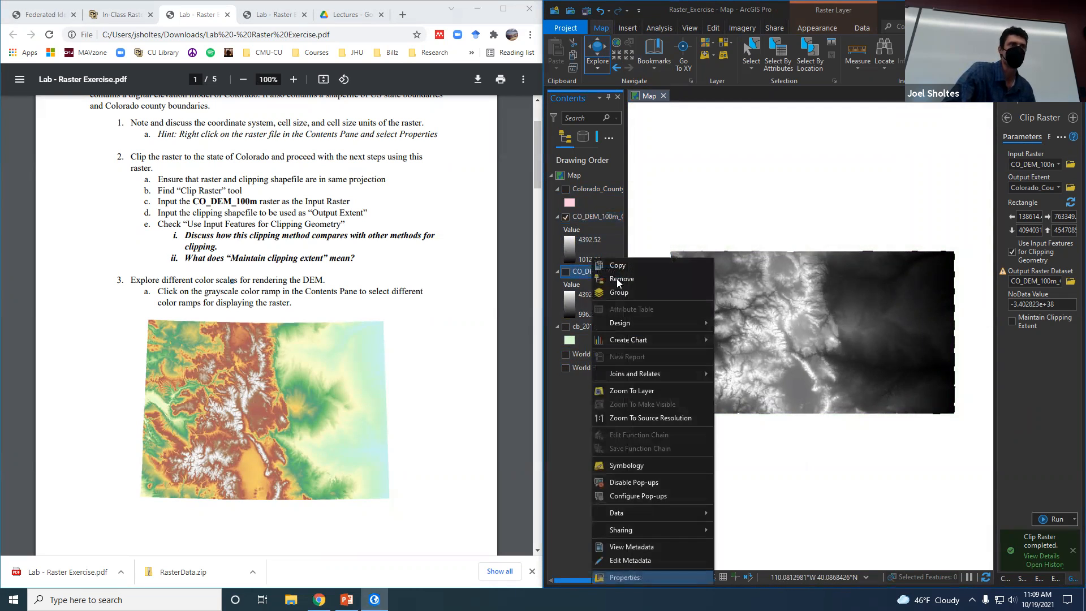
click(617, 279)
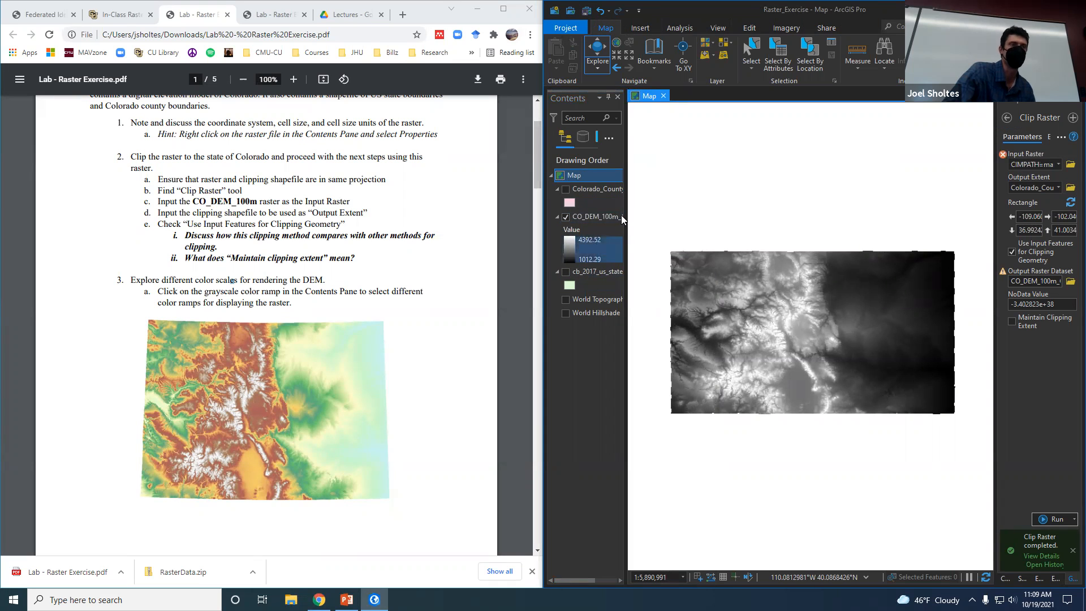
Step: Open the symbology of CO_DEM_100m_Clip and apply the continuous red-to-magenta rainbow color scheme
drag(626, 228, 655, 232)
click(571, 247)
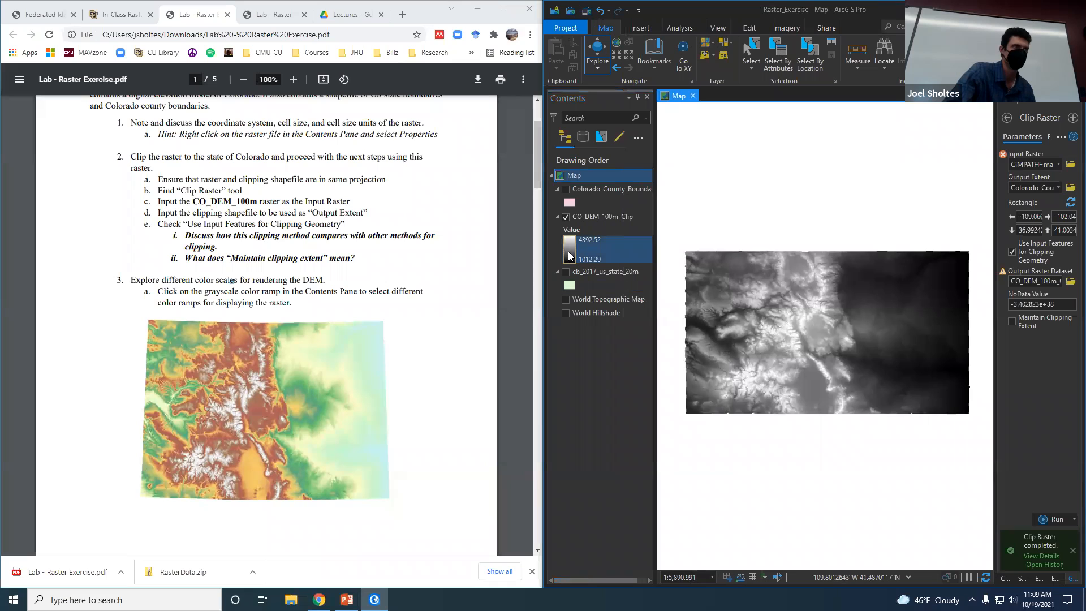
click(569, 255)
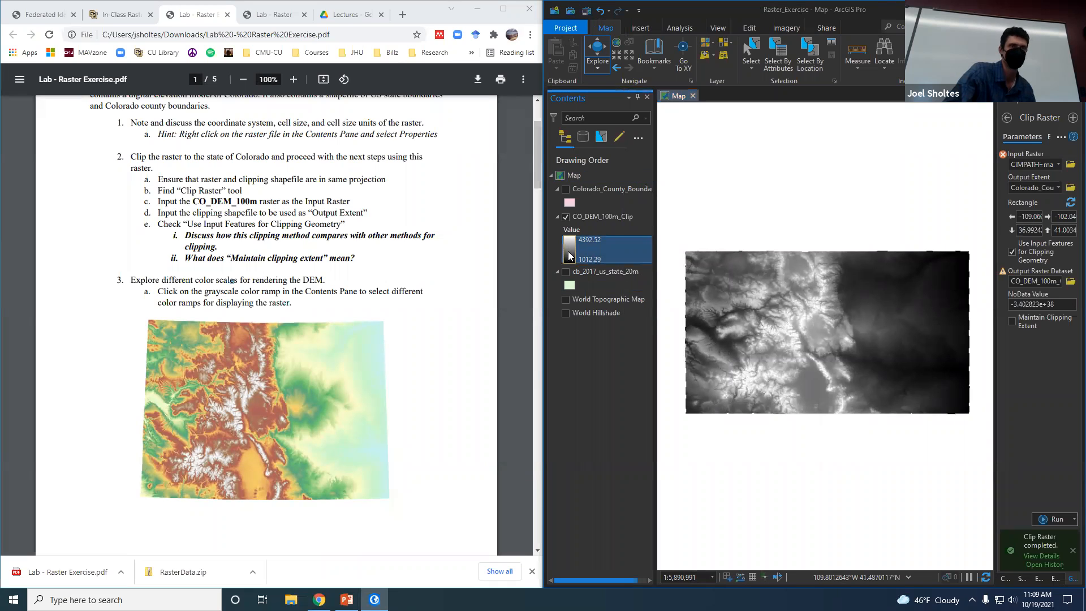
drag(995, 226, 936, 222)
click(1068, 191)
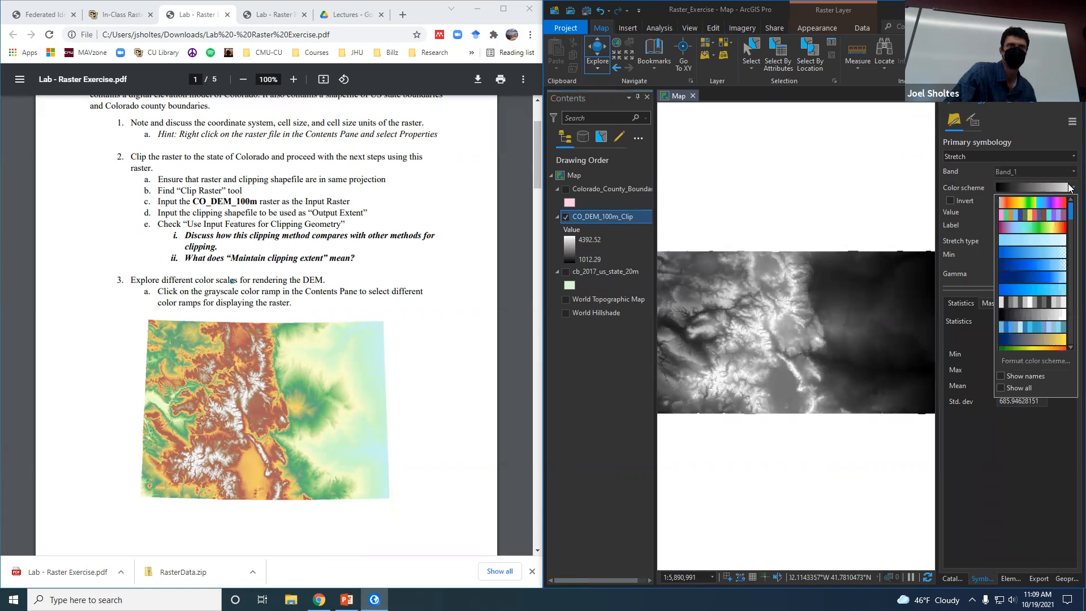
click(1042, 201)
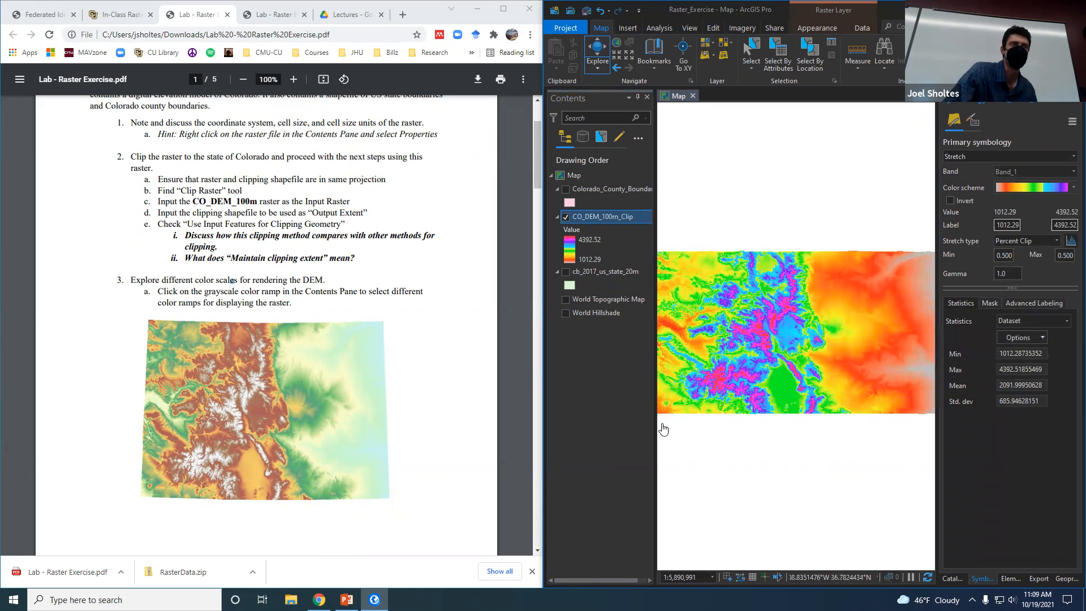
drag(655, 431, 633, 433)
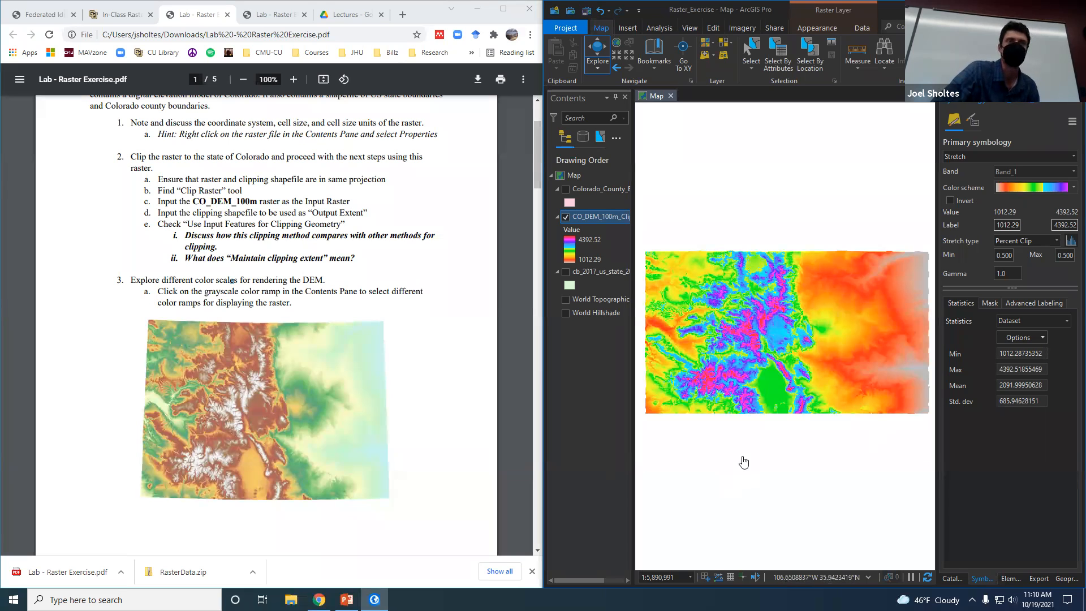
Step: Try the Basic Random color scheme on CO_DEM_100m_Clip and replace it with Elevation #1
click(1072, 189)
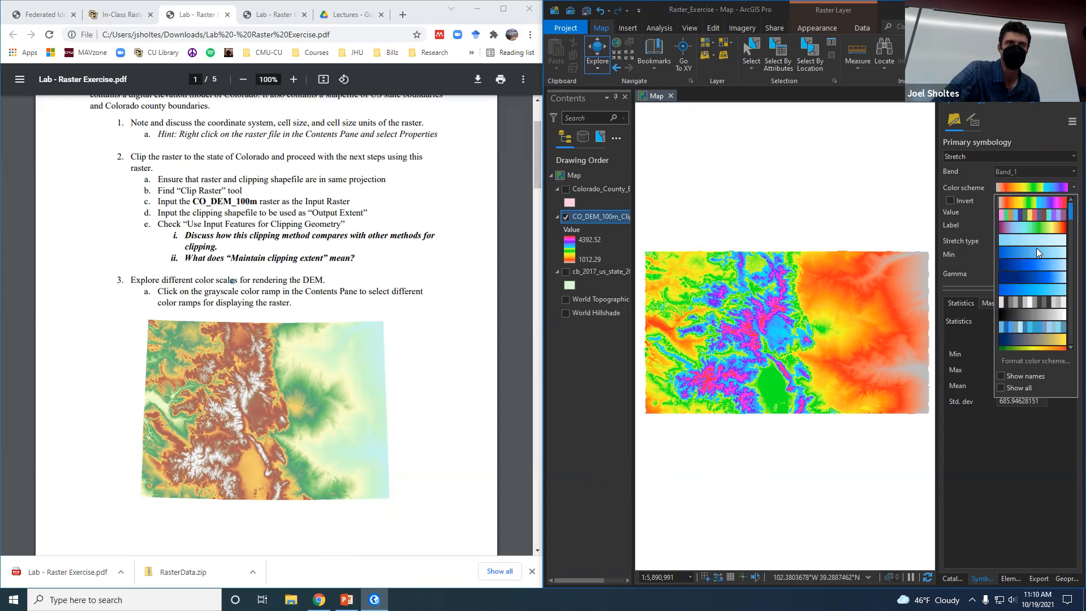
click(1037, 217)
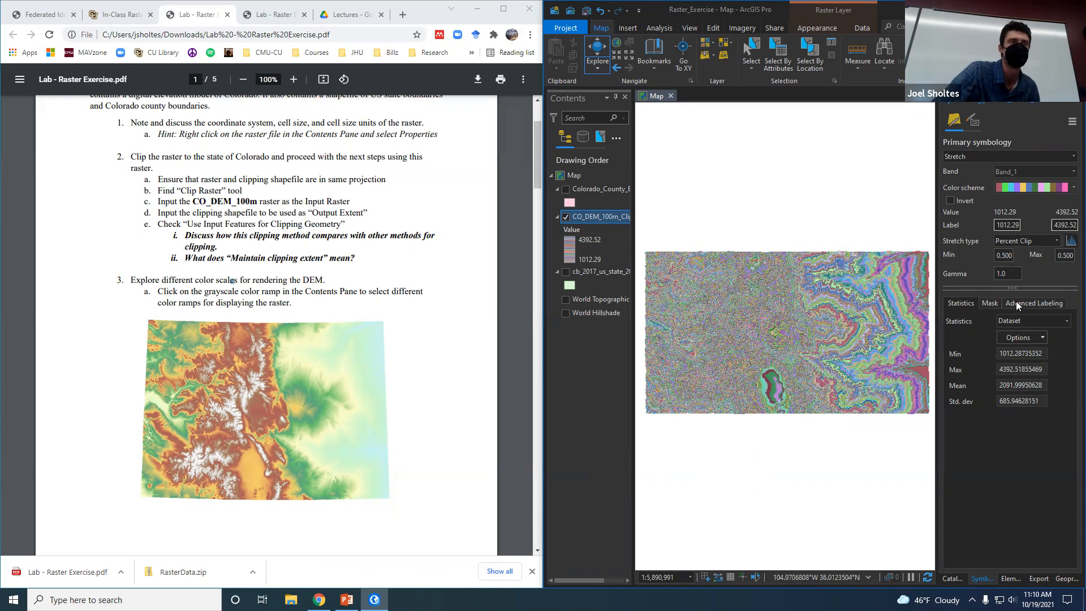
click(1072, 189)
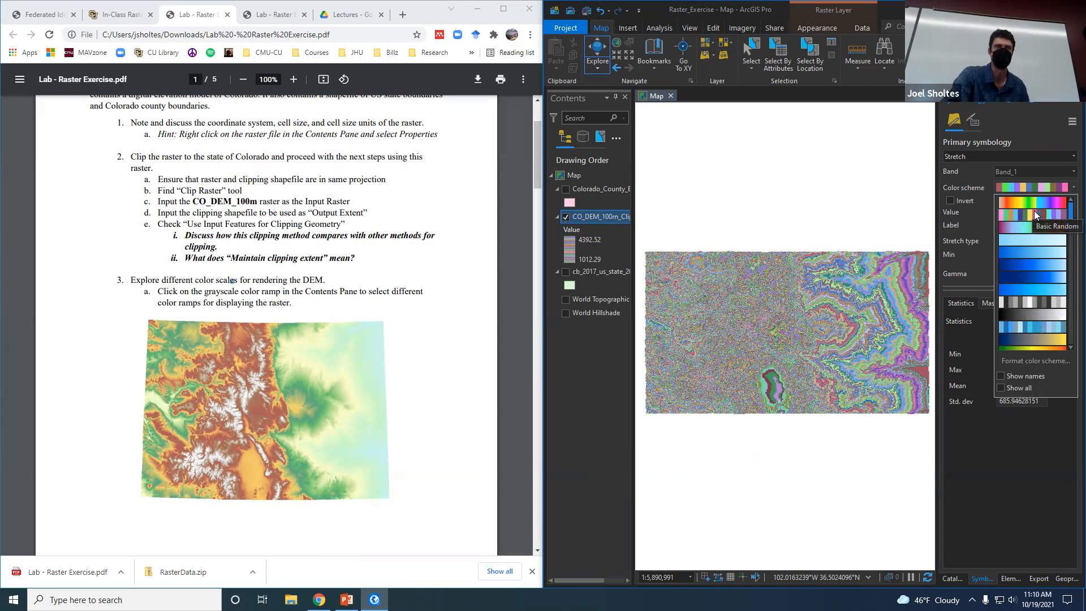
scroll(1022, 334, down, 4)
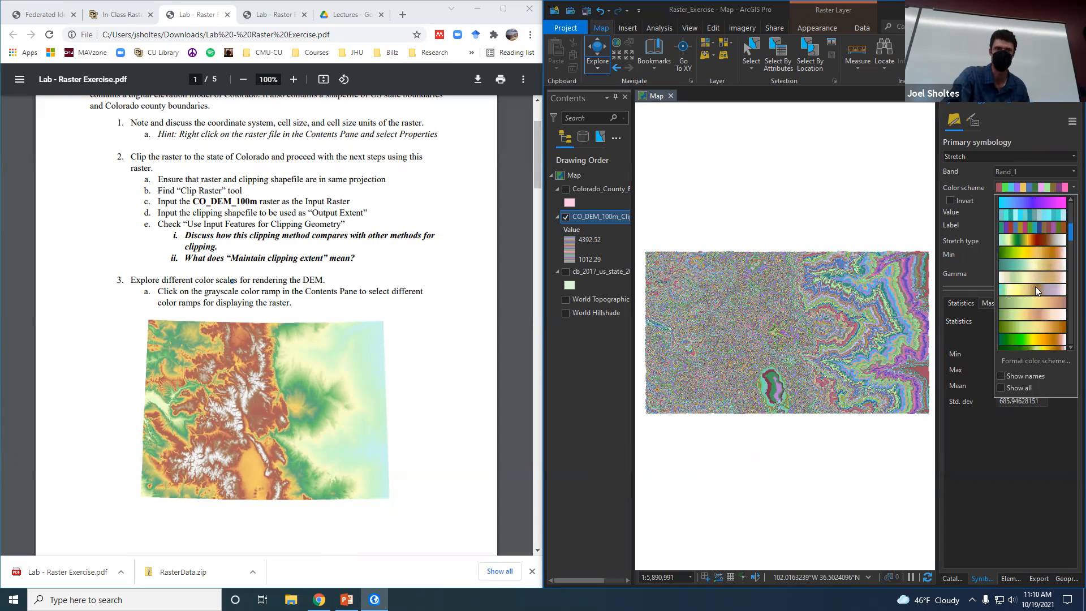
click(1025, 237)
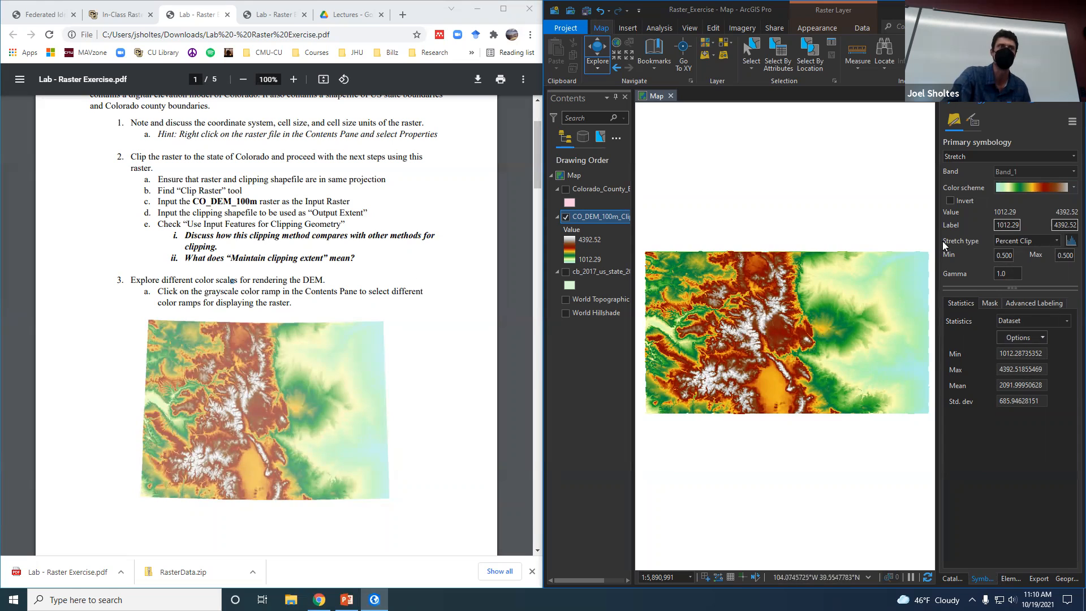
Step: Try four other terrain color schemes on CO_DEM_100m_Clip, including green-yellow-brown and teal-yellow-purple ramps
click(1069, 191)
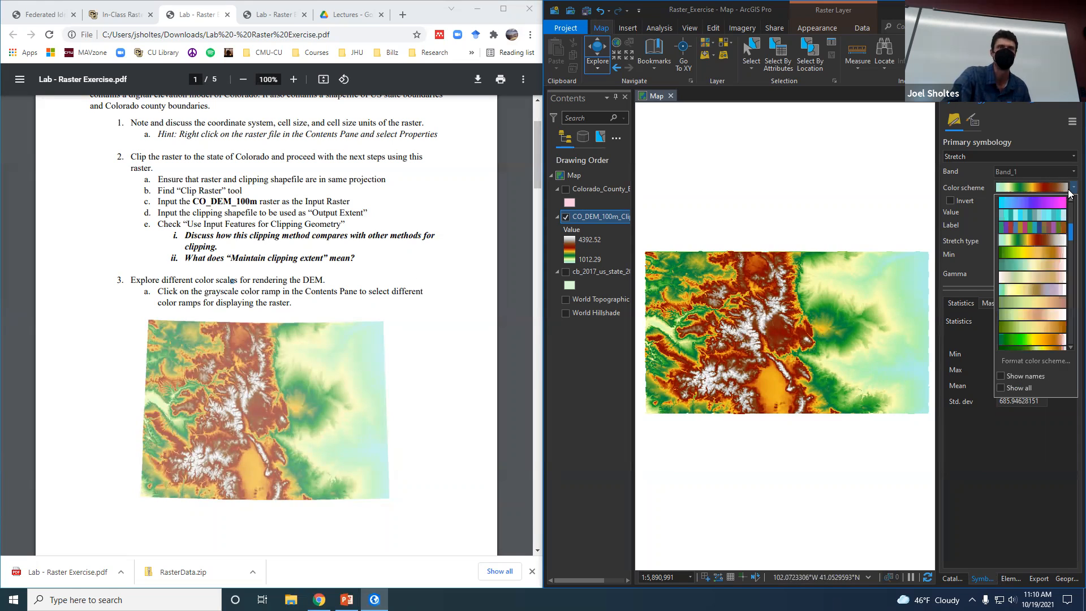
click(1045, 254)
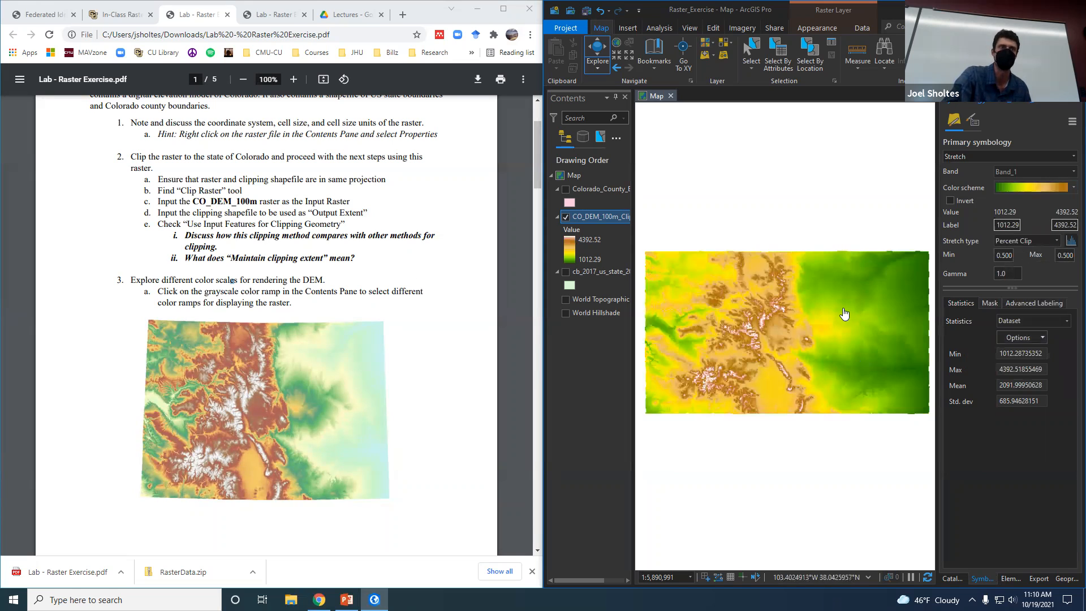
click(1070, 188)
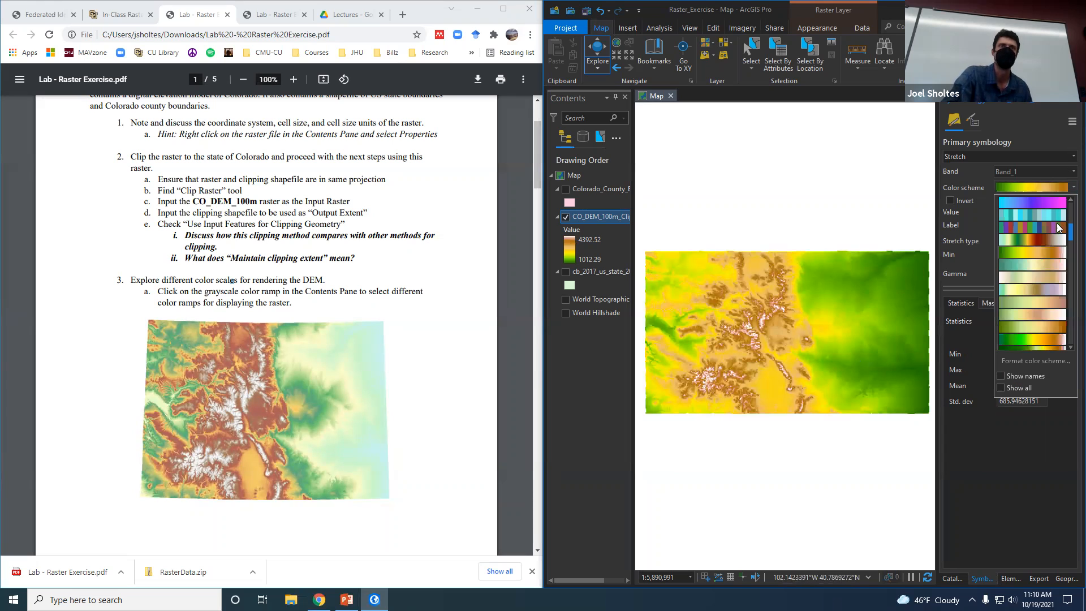
click(1048, 288)
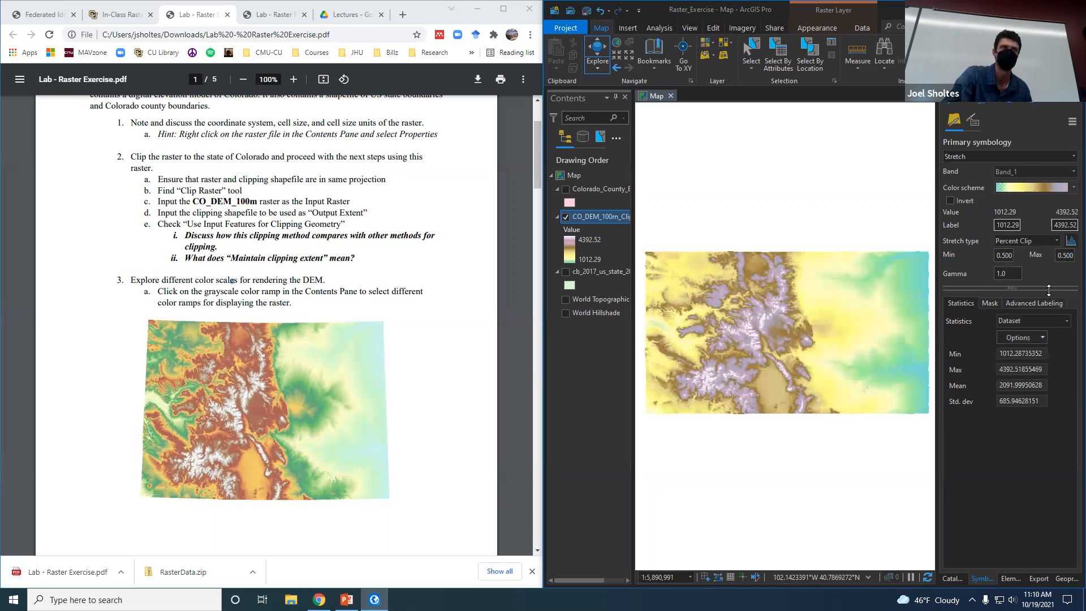
click(1073, 188)
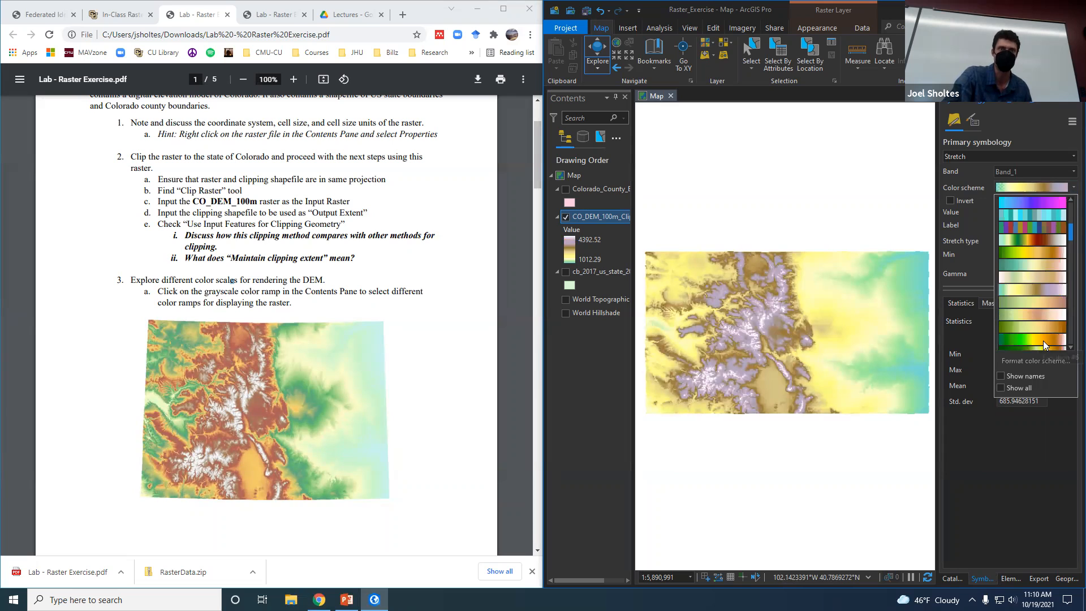
click(1043, 340)
click(1070, 189)
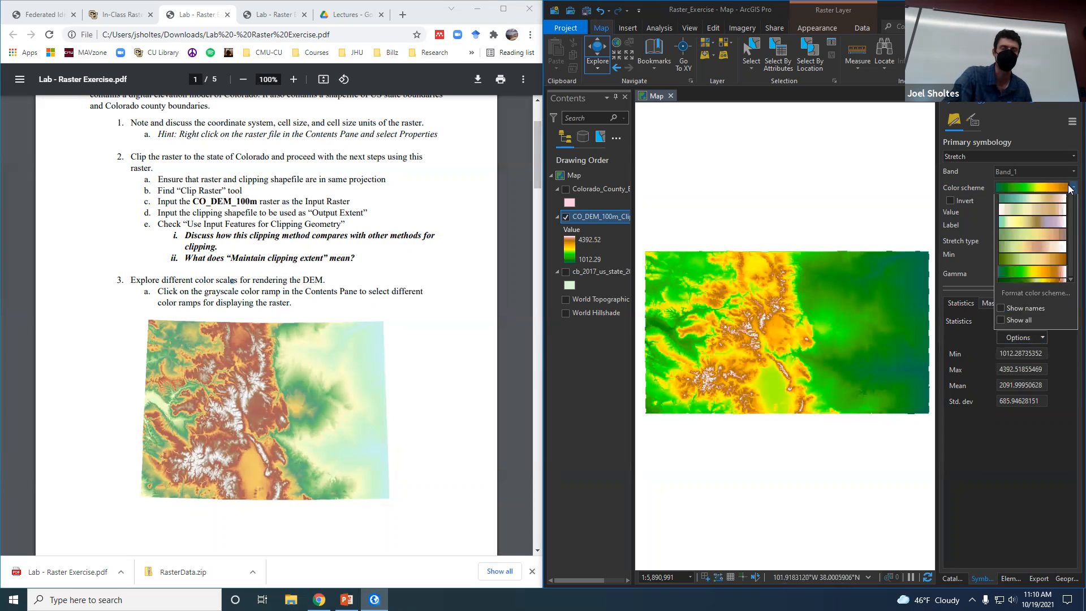
click(1041, 326)
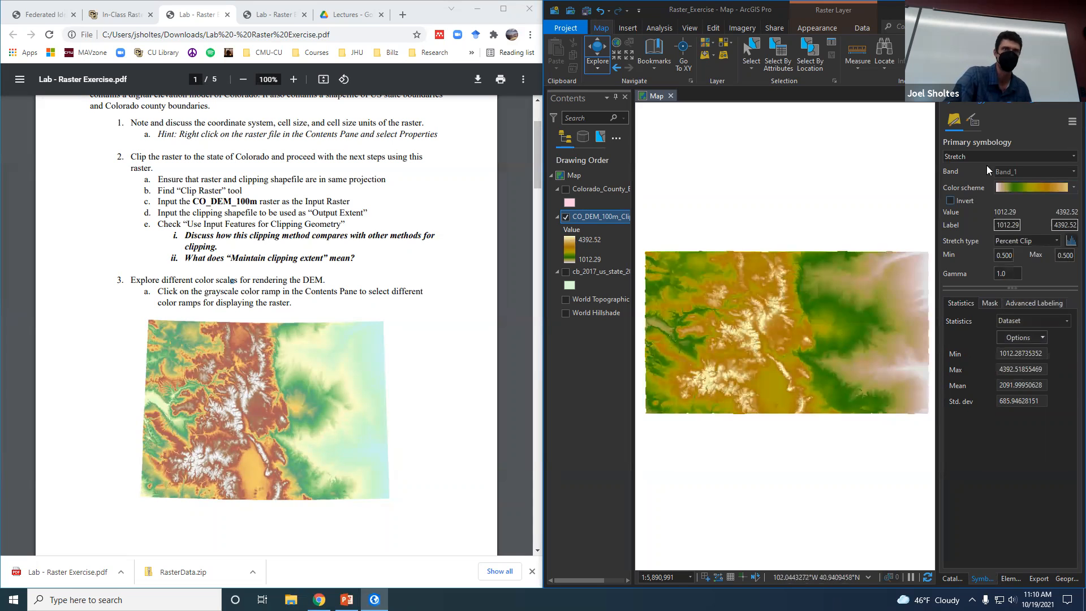
Step: Reapply the Elevation #1 color scheme to CO_DEM_100m_Clip and look over the hillshade task in the lab PDF
click(1072, 188)
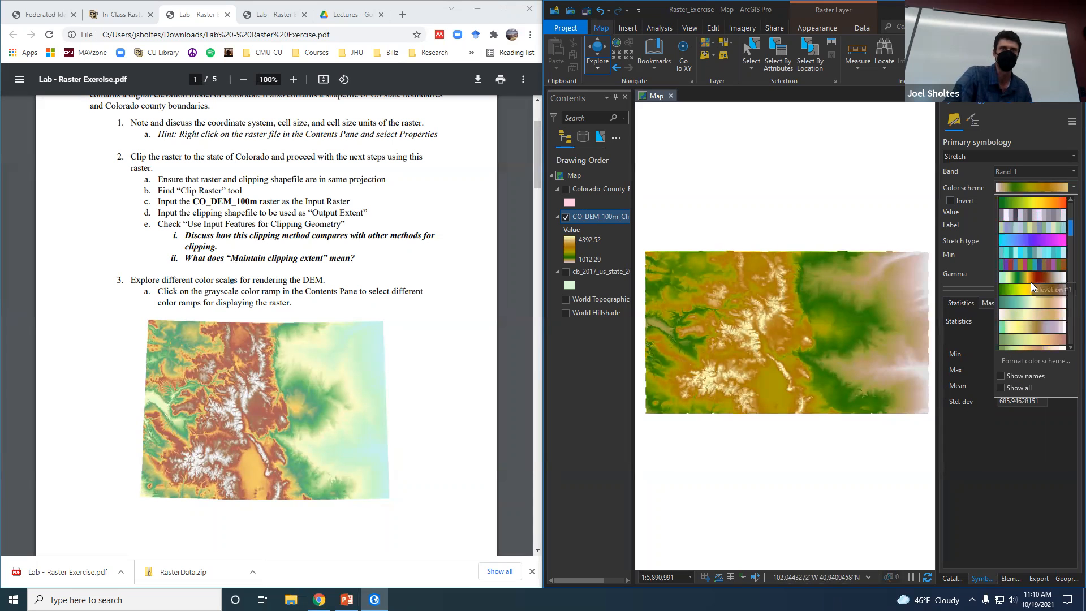
click(1031, 281)
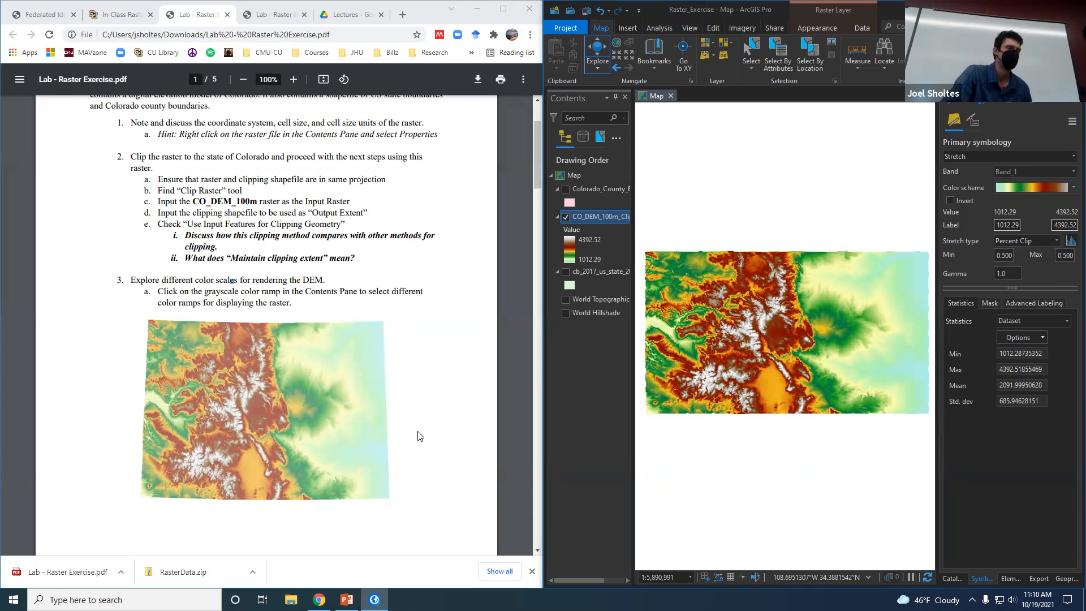
scroll(418, 436, down, 6)
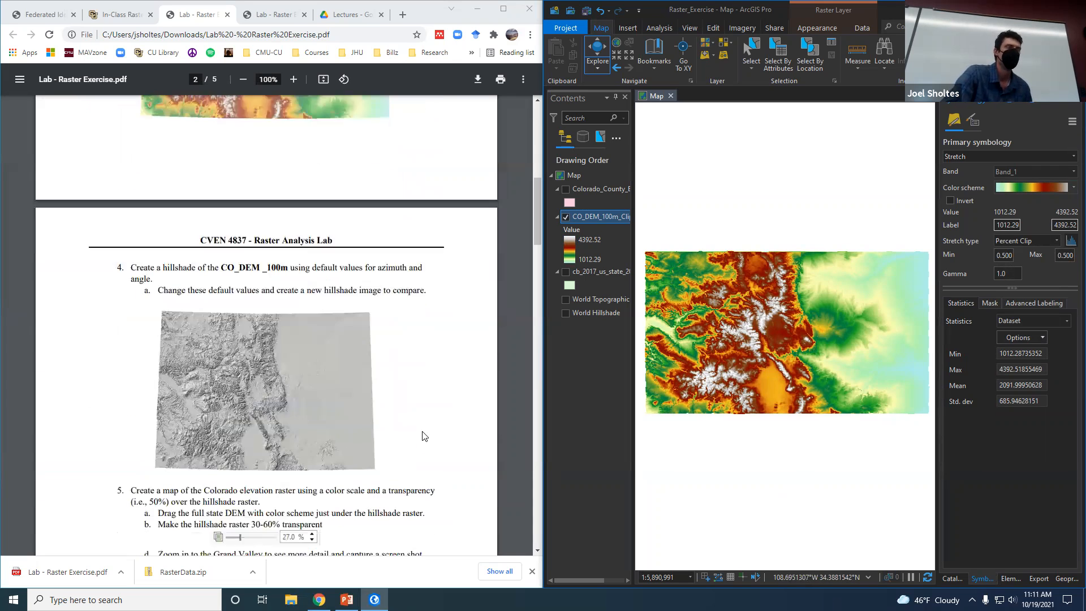
scroll(424, 436, up, 3)
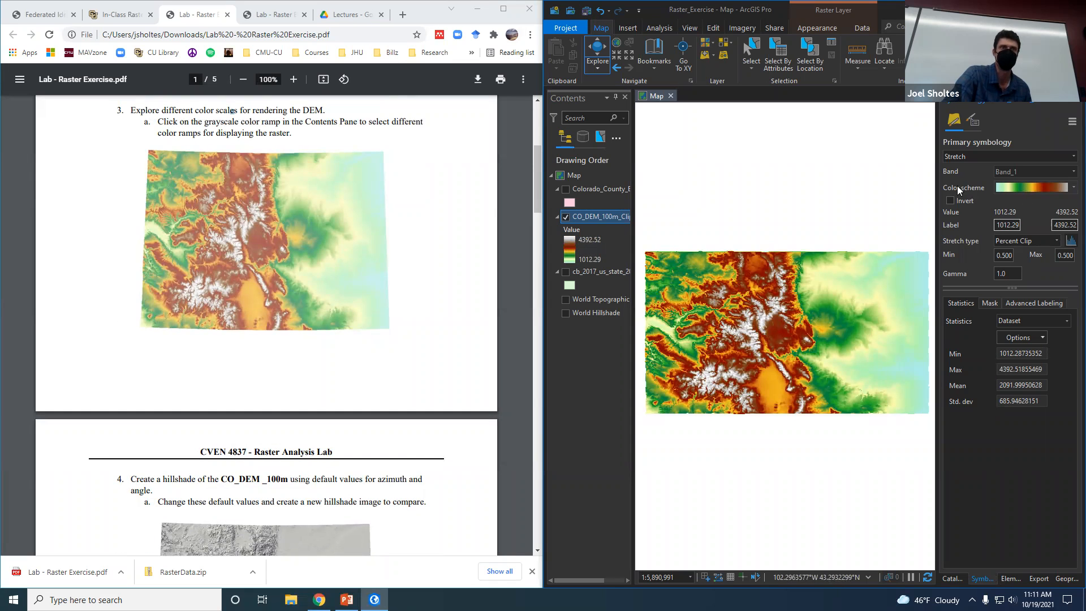
Step: Set the color scheme of CO_DEM_100m_Clip to the continuous cyan-to-magenta ramp
click(1072, 188)
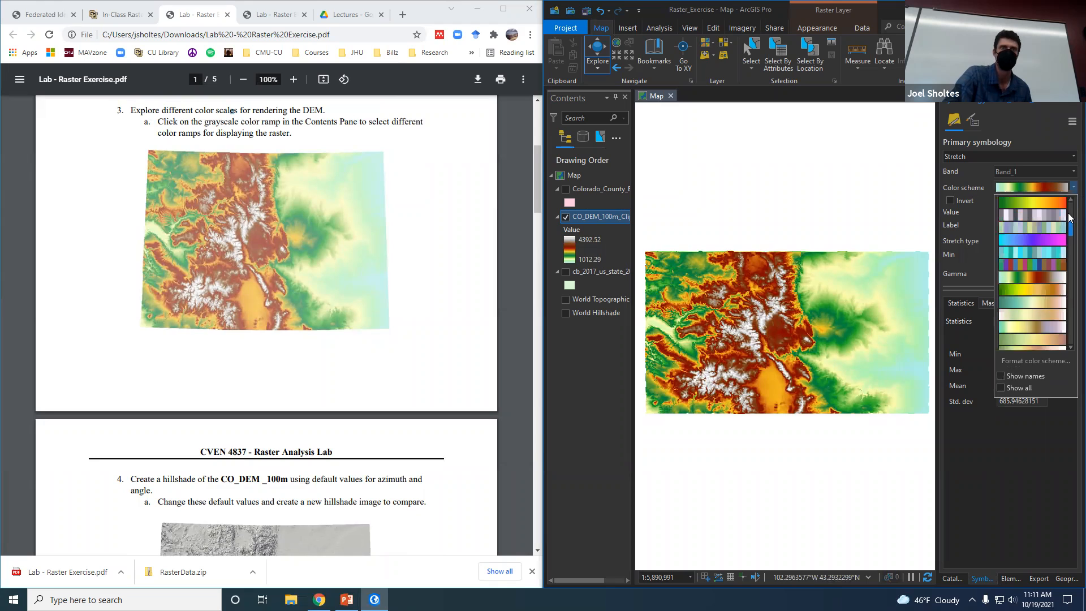
mouse_move(1069, 211)
mouse_down()
mouse_move(1069, 312)
mouse_move(1069, 231)
mouse_up()
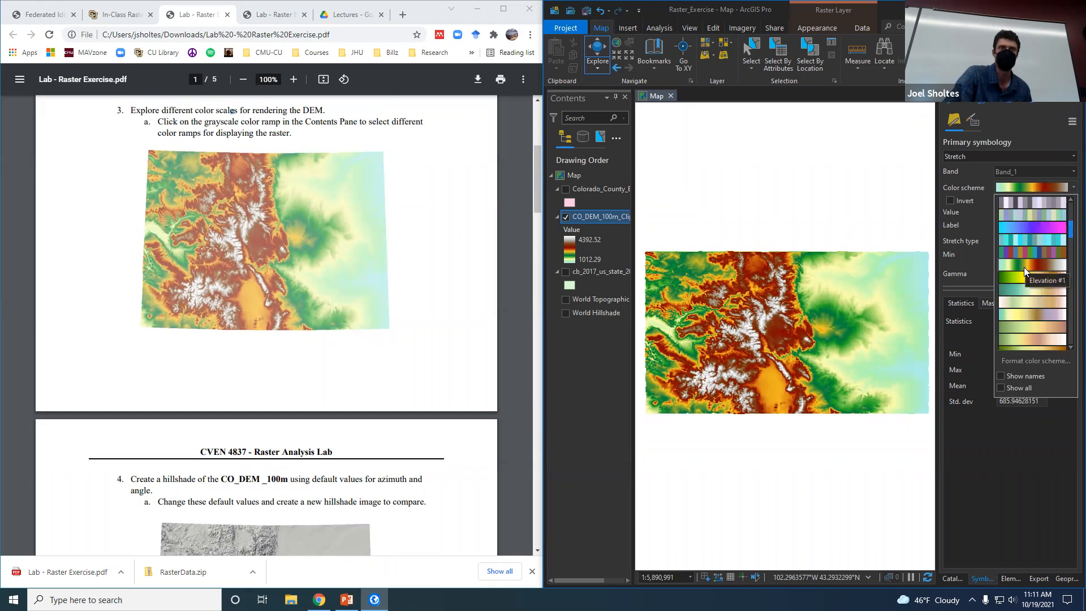
click(1066, 228)
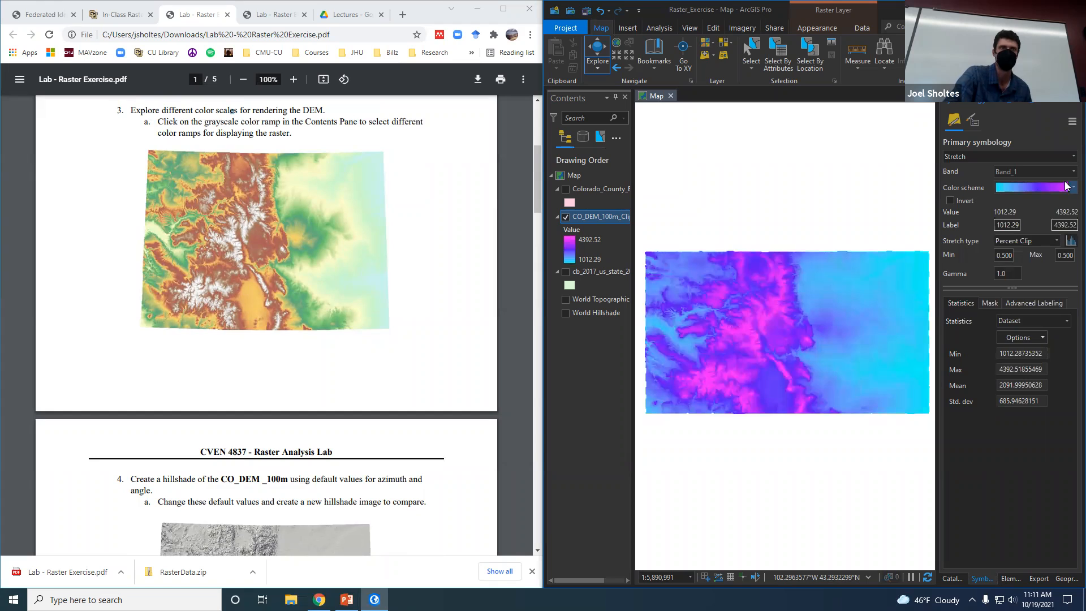
Step: Set the color scheme of CO_DEM_100m_Clip to Elevation #10
click(1072, 188)
scroll(1070, 223, up, 3)
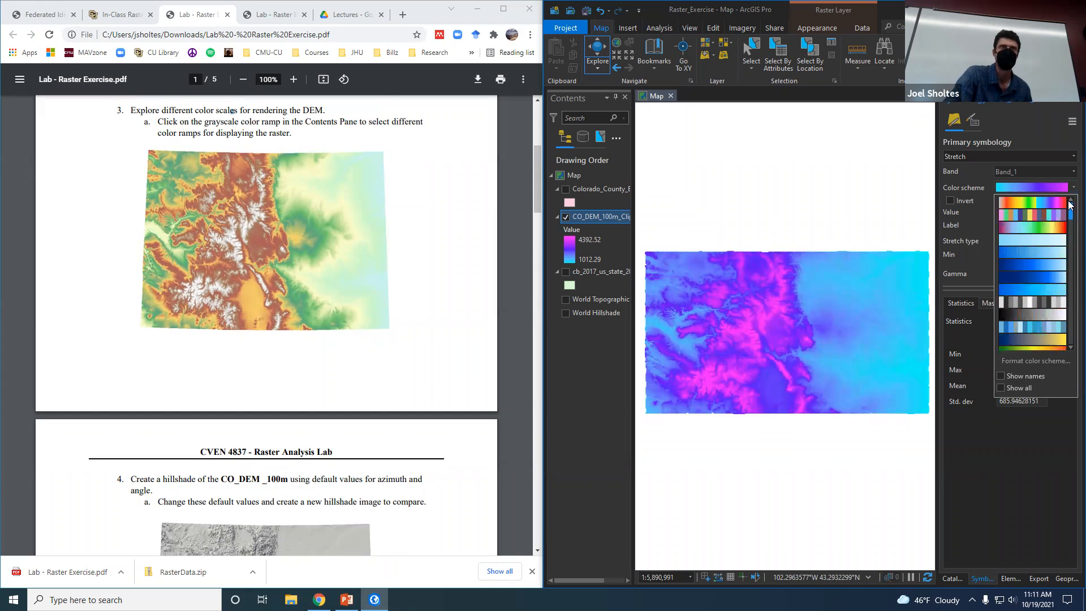
scroll(1070, 228, down, 5)
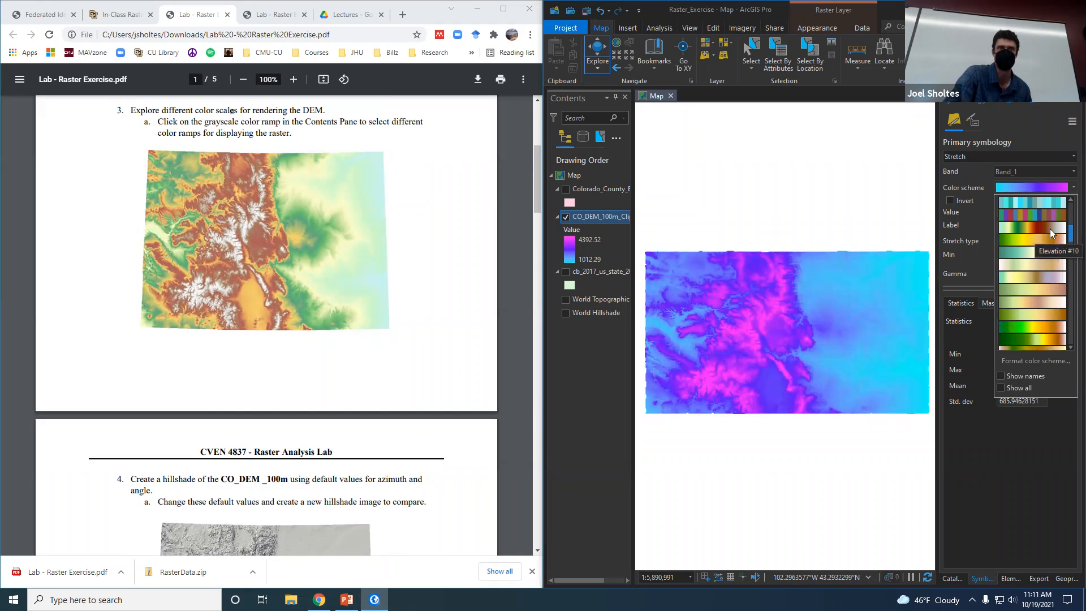
click(1051, 227)
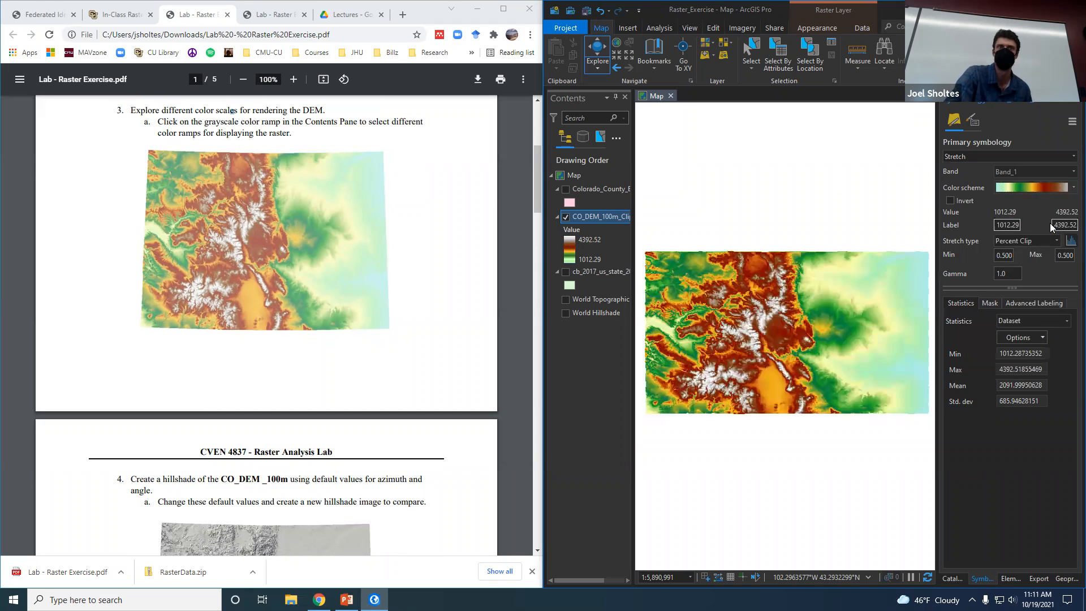
click(1072, 188)
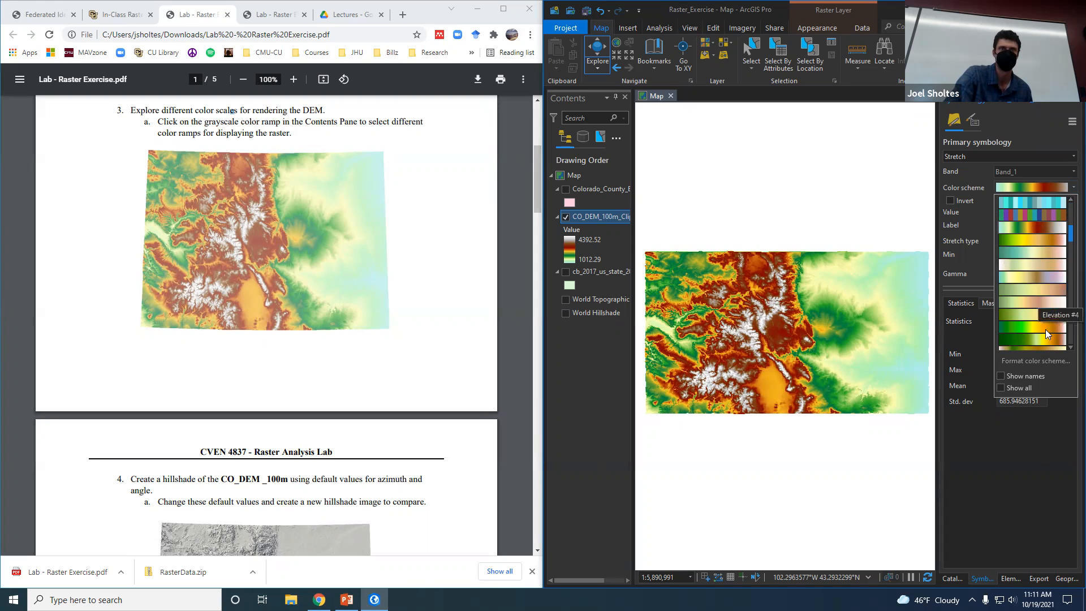
click(1027, 126)
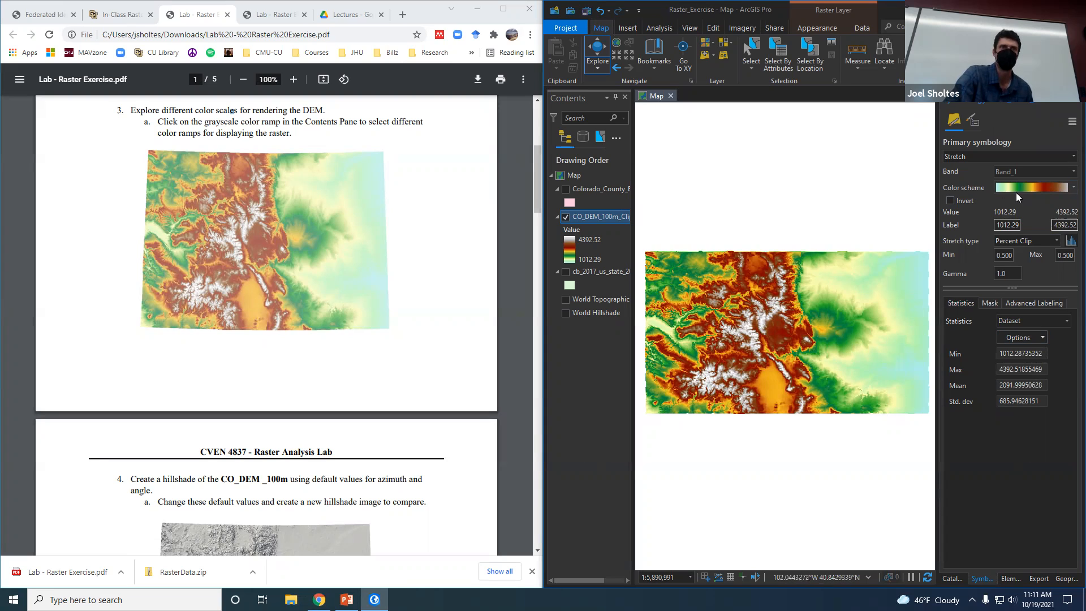
click(976, 124)
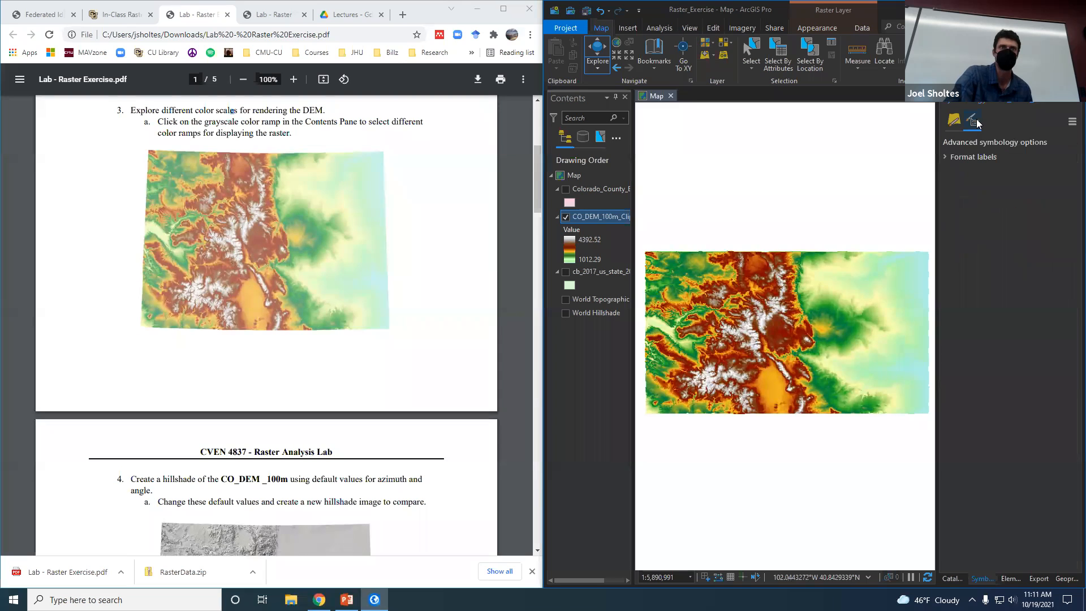
click(968, 159)
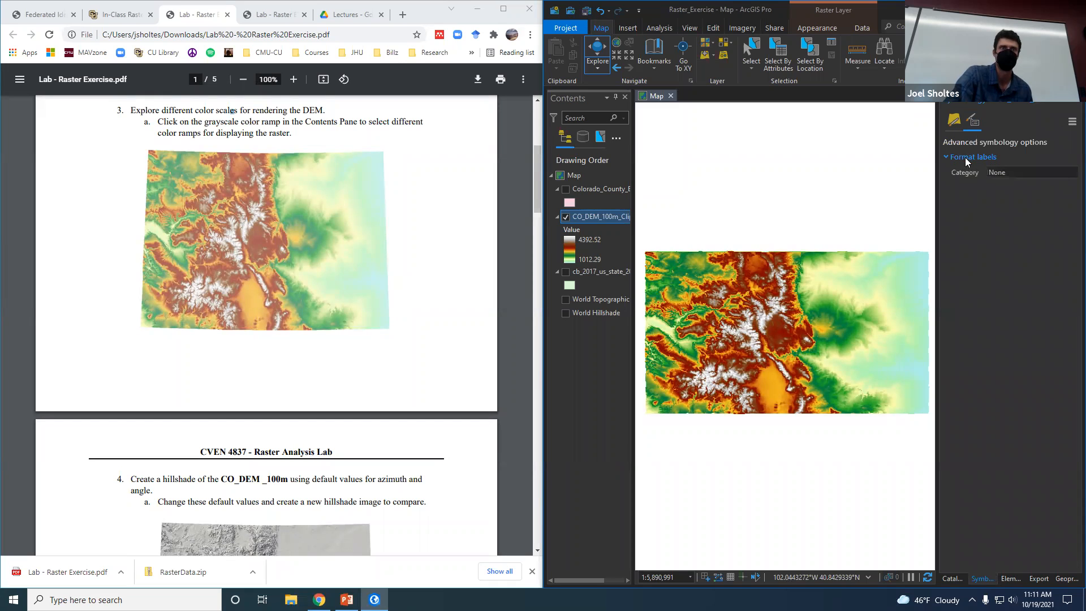
click(956, 123)
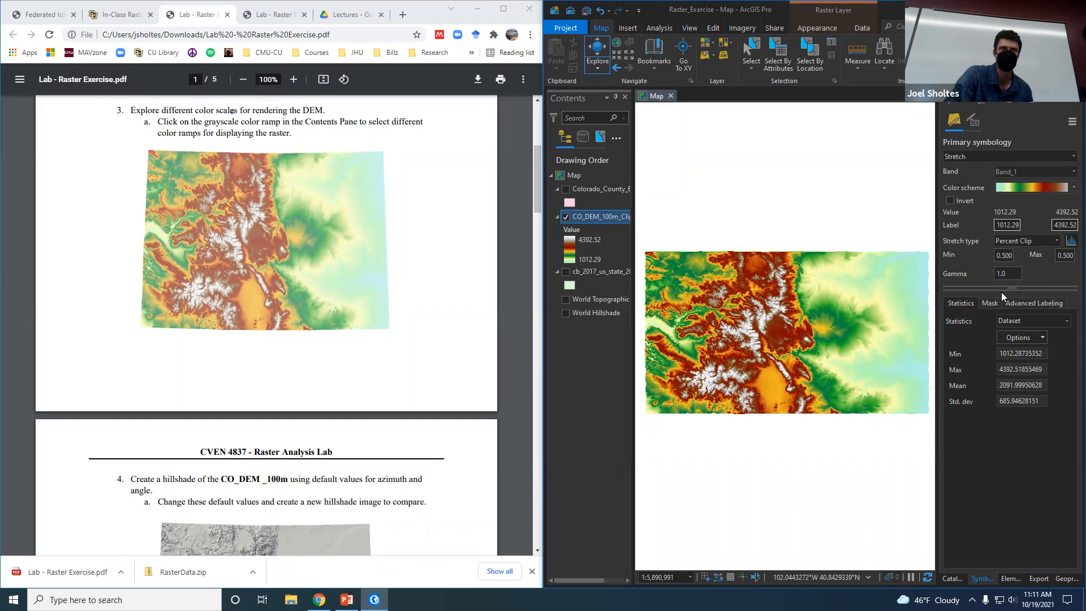
Step: Edit the multipart color scheme of CO_DEM_100m_Clip, shrinking the first cyan-to-yellow sub-scheme to about 6% of the ramp, and apply it
drag(1010, 289, 1012, 383)
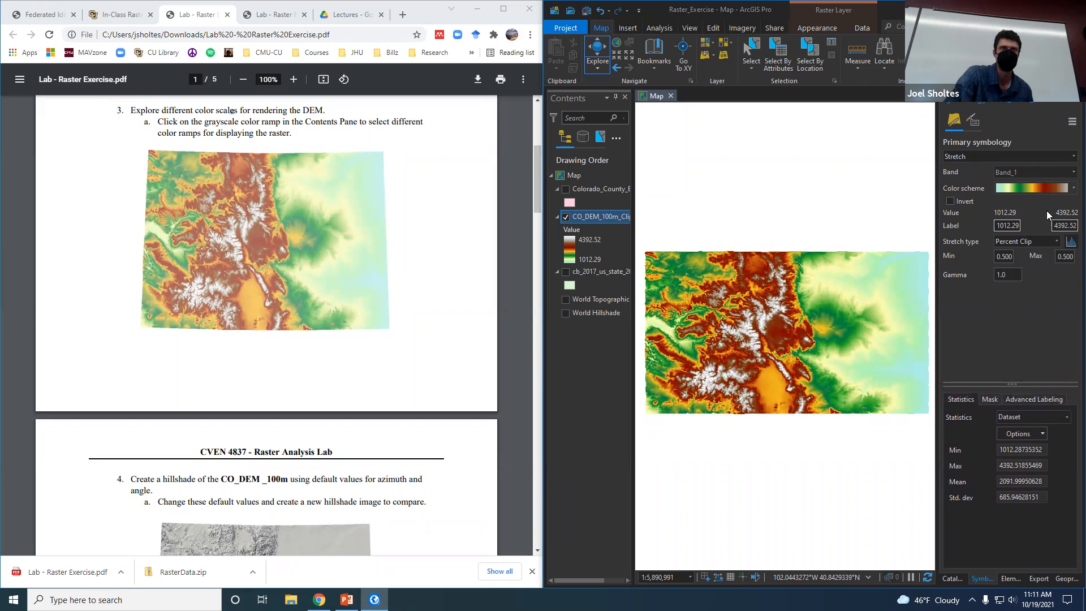
click(1072, 189)
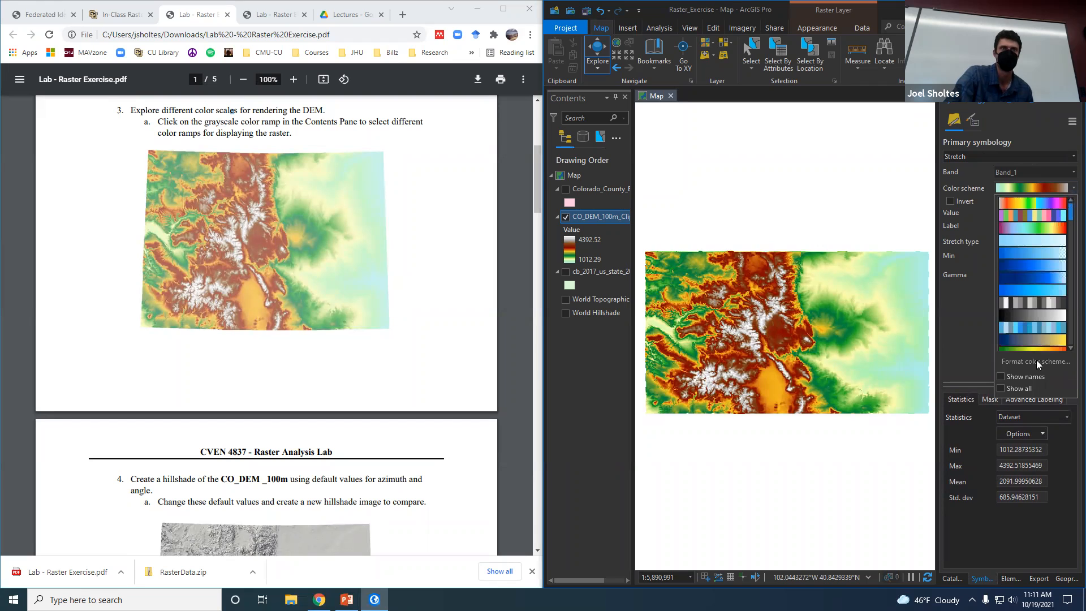
click(1033, 365)
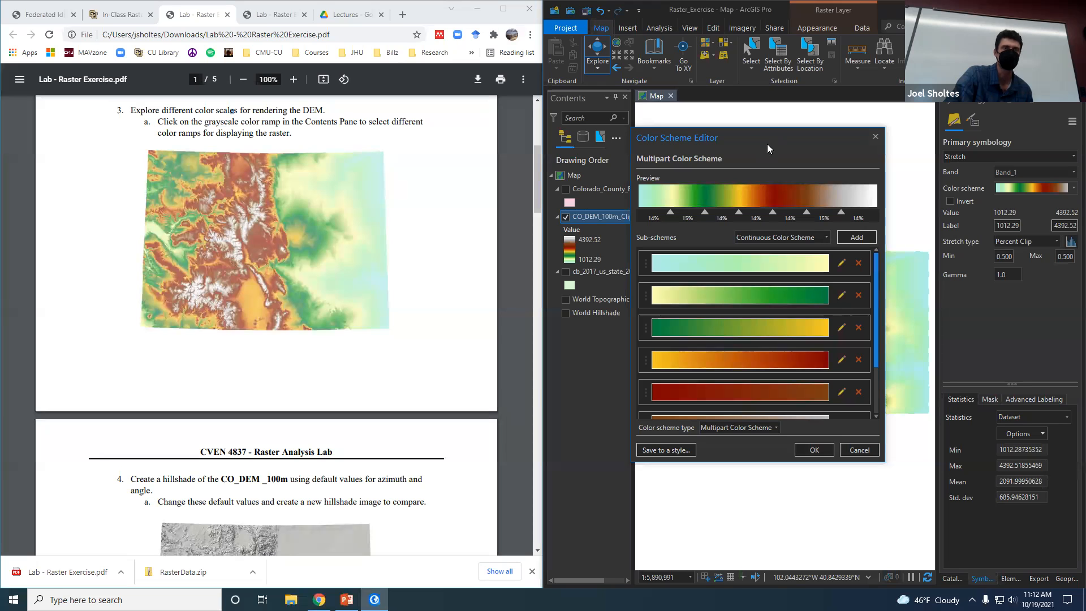
drag(767, 143, 881, 245)
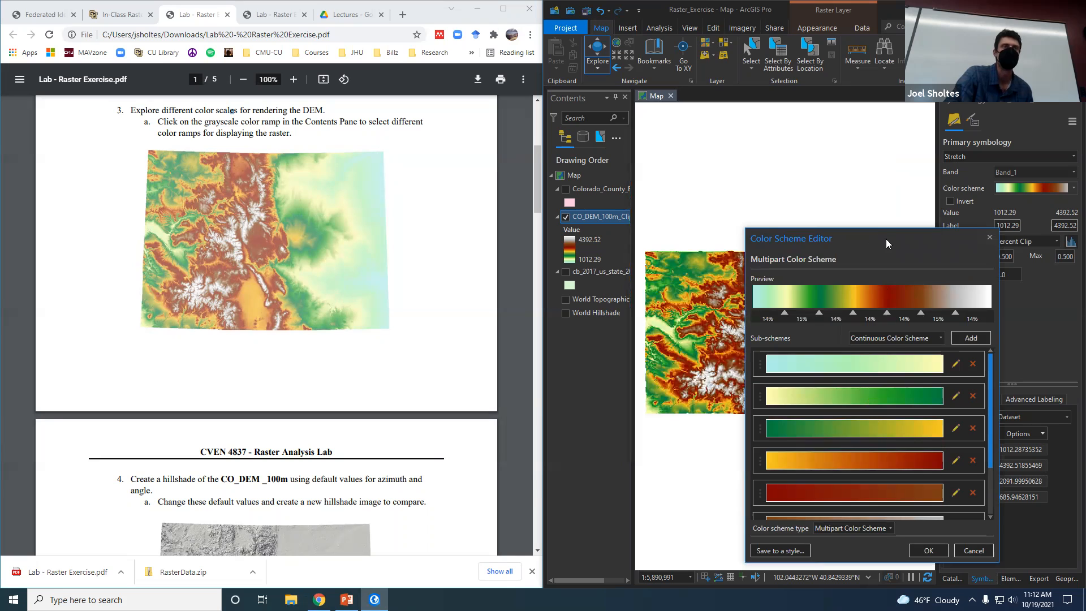
drag(886, 242, 817, 154)
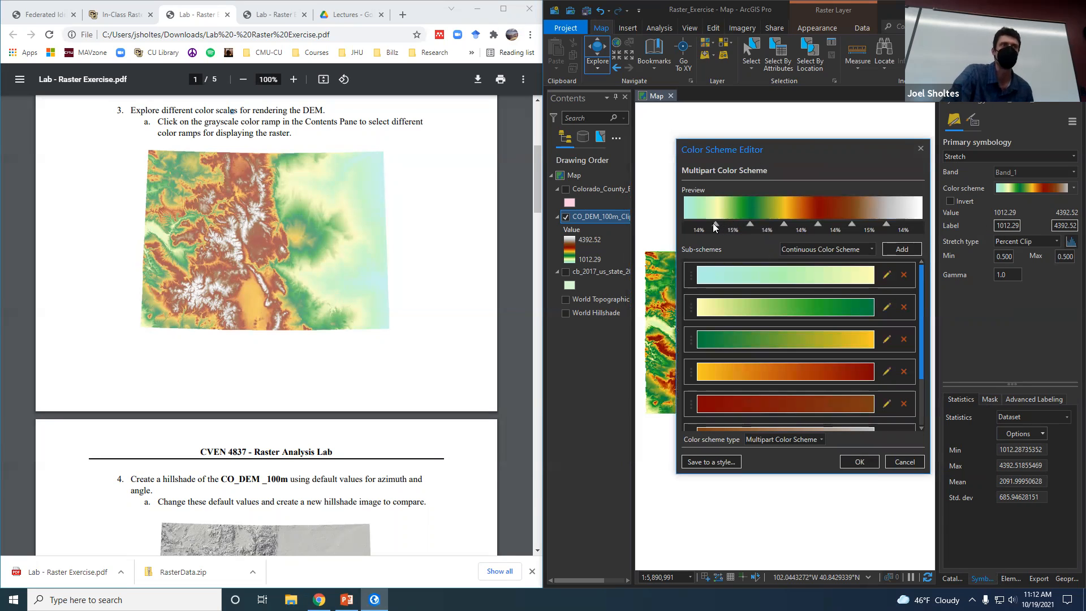
drag(714, 226, 712, 226)
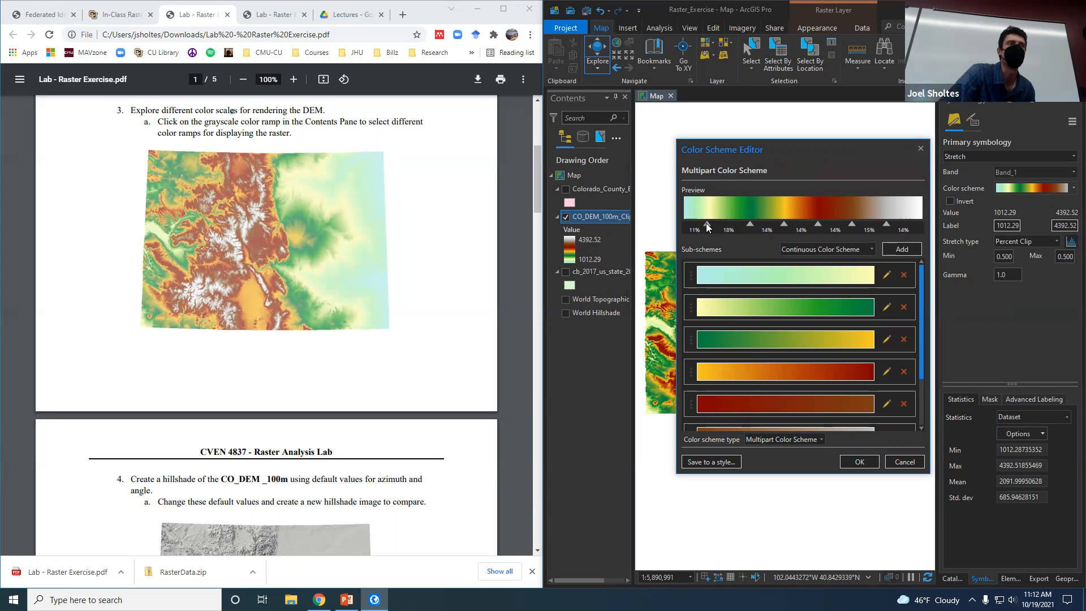
drag(706, 223, 689, 229)
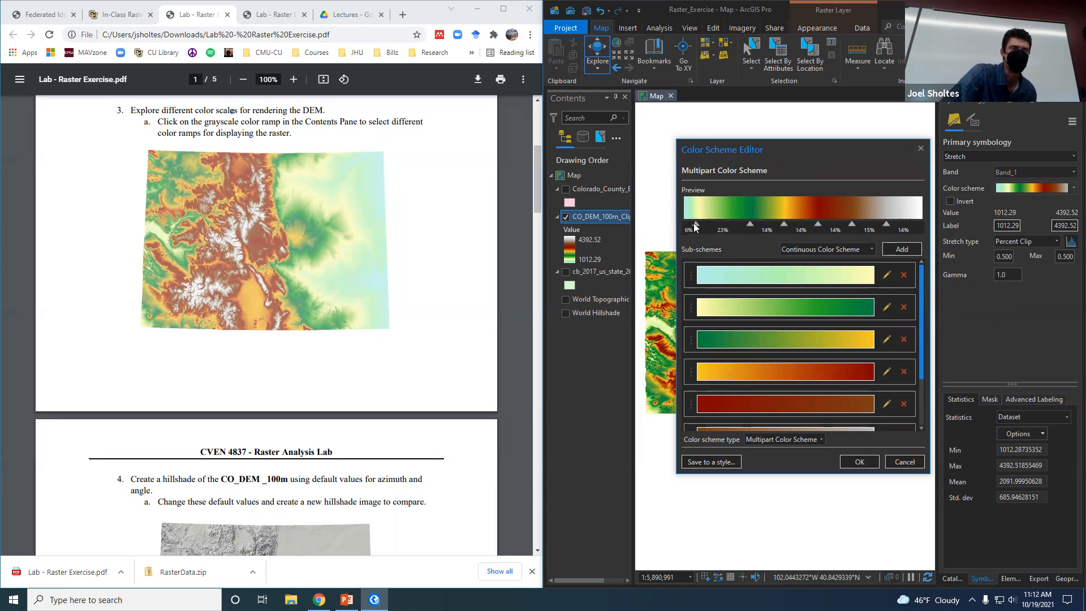
click(859, 462)
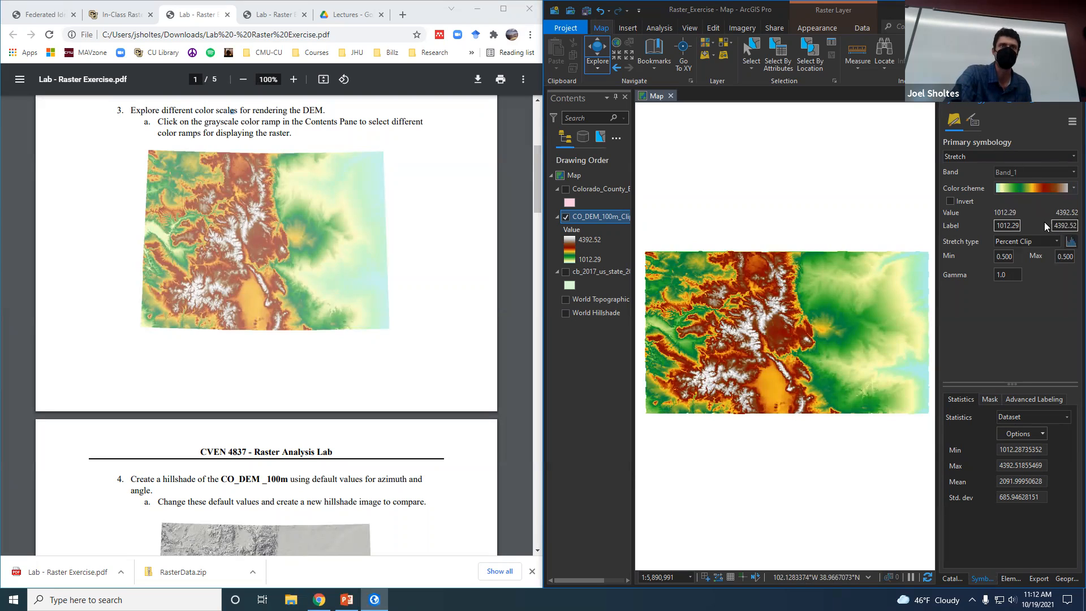
Step: Try the Classify symbology on CO_DEM_100m_Clip and return the layer to Stretch
click(1070, 158)
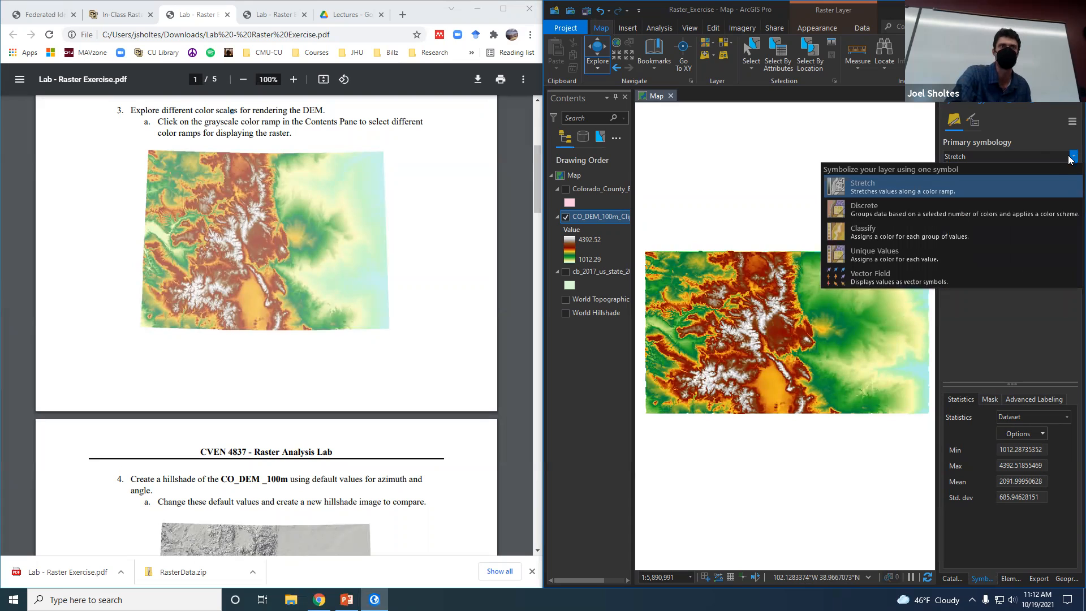
click(964, 236)
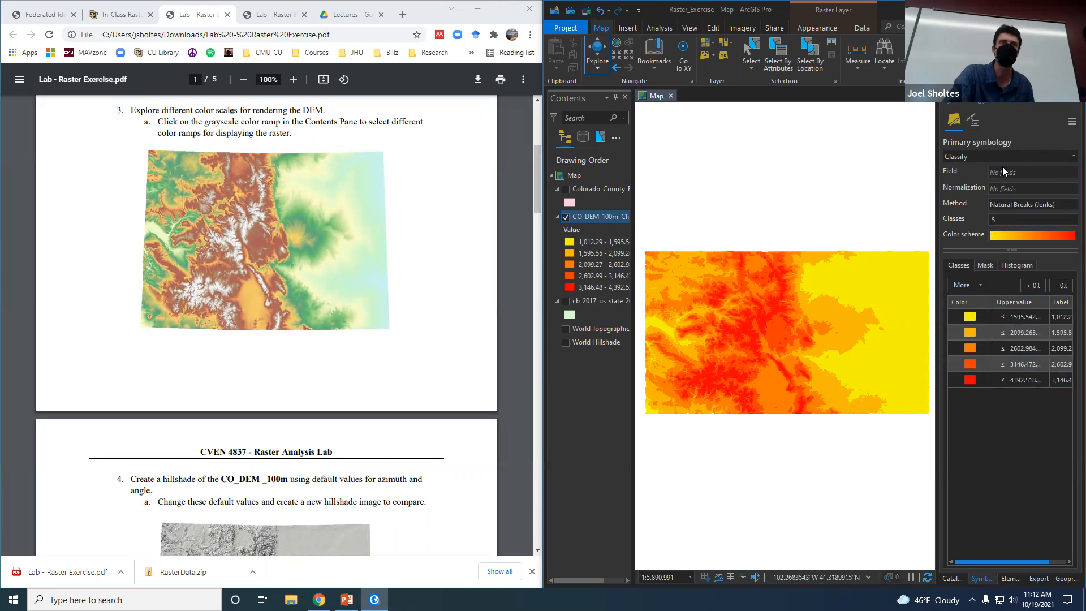
click(1018, 157)
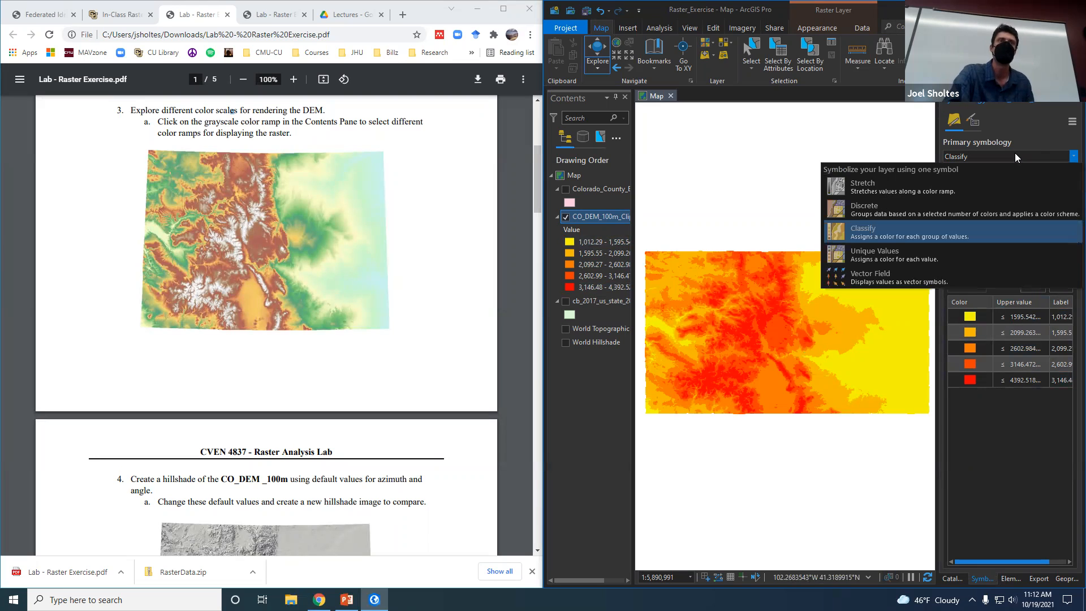
click(980, 195)
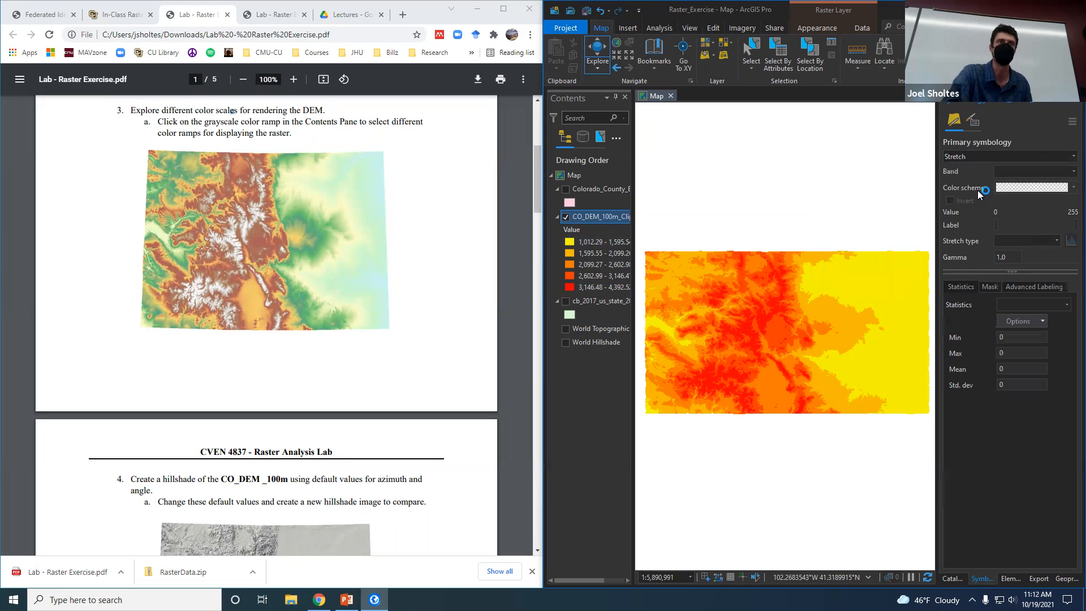
Step: Apply the Elevation #10 color scheme to the stretched CO_DEM_100m_Clip raster
click(1069, 191)
drag(1068, 230, 1069, 236)
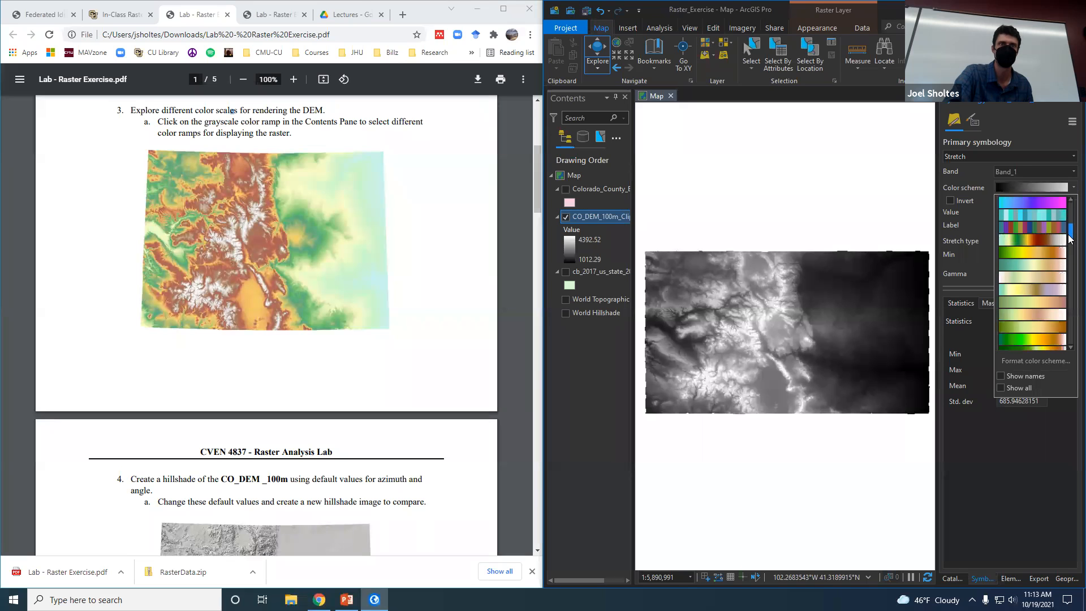
click(1050, 255)
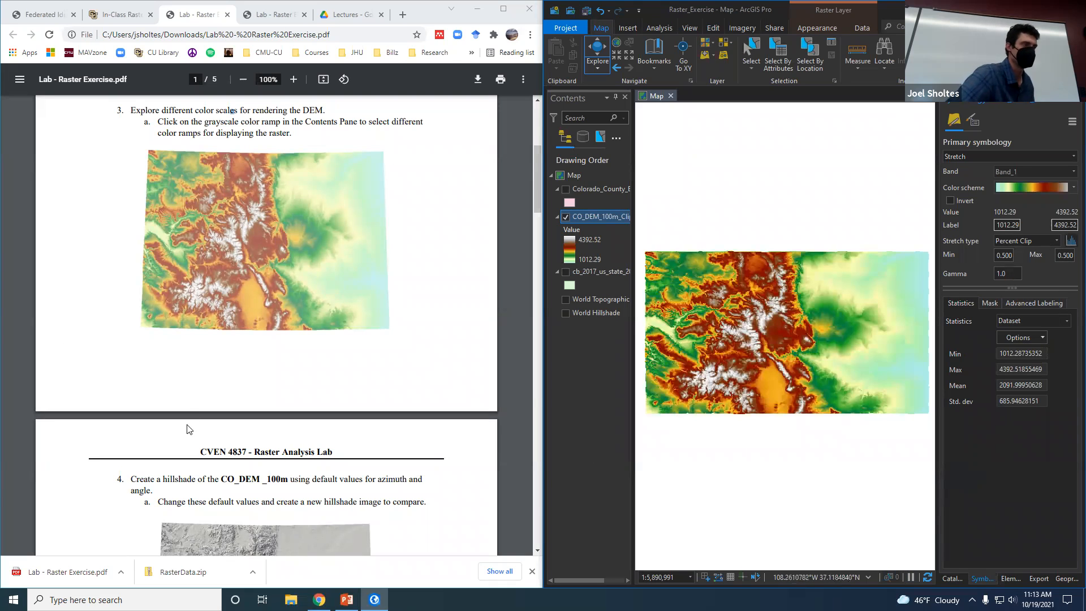
Step: Skim the remaining tasks in the lab PDF through Zonal Statistics and return to the hillshade task
scroll(195, 396, down, 2)
scroll(291, 395, down, 2)
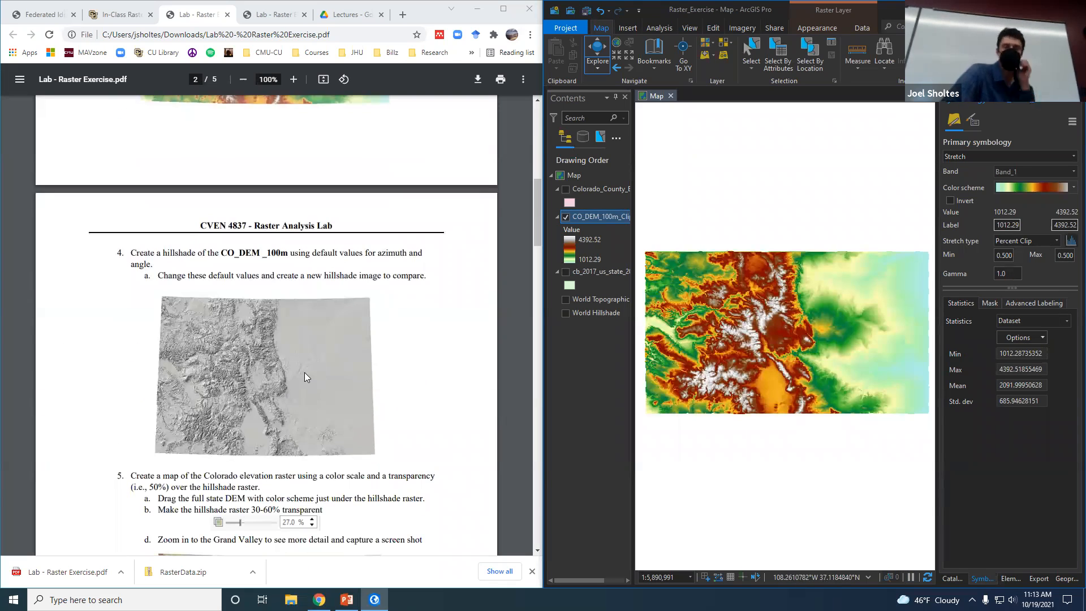
scroll(302, 322, down, 12)
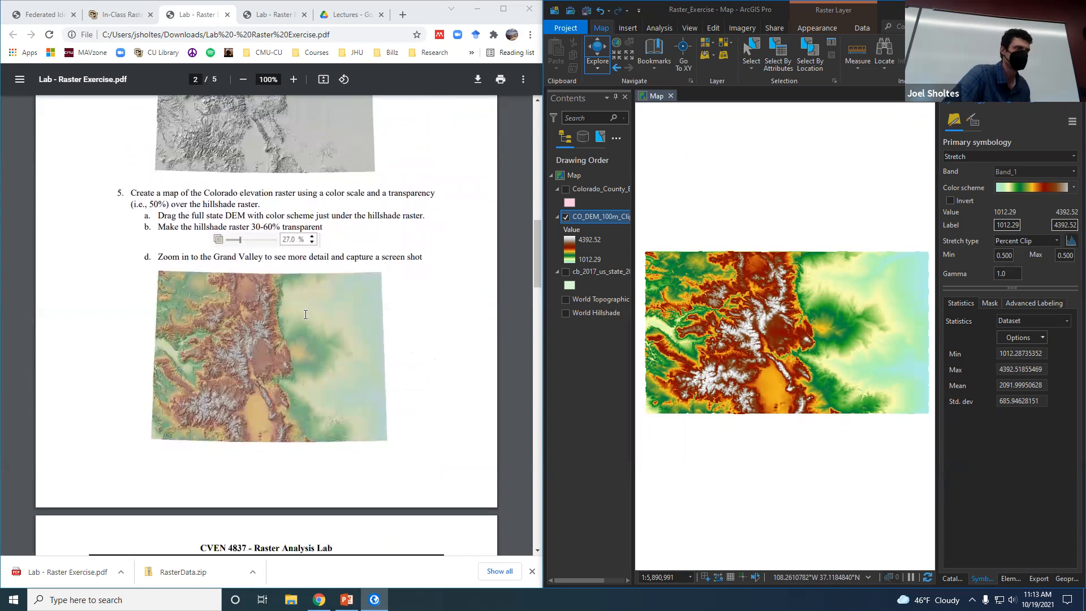
scroll(305, 315, down, 15)
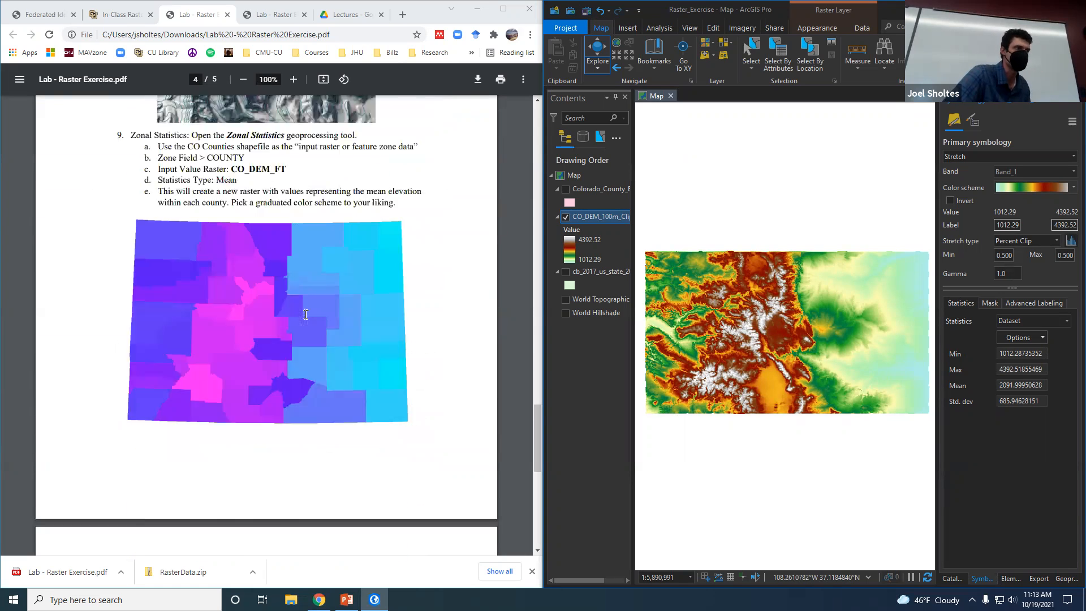
scroll(305, 315, up, 20)
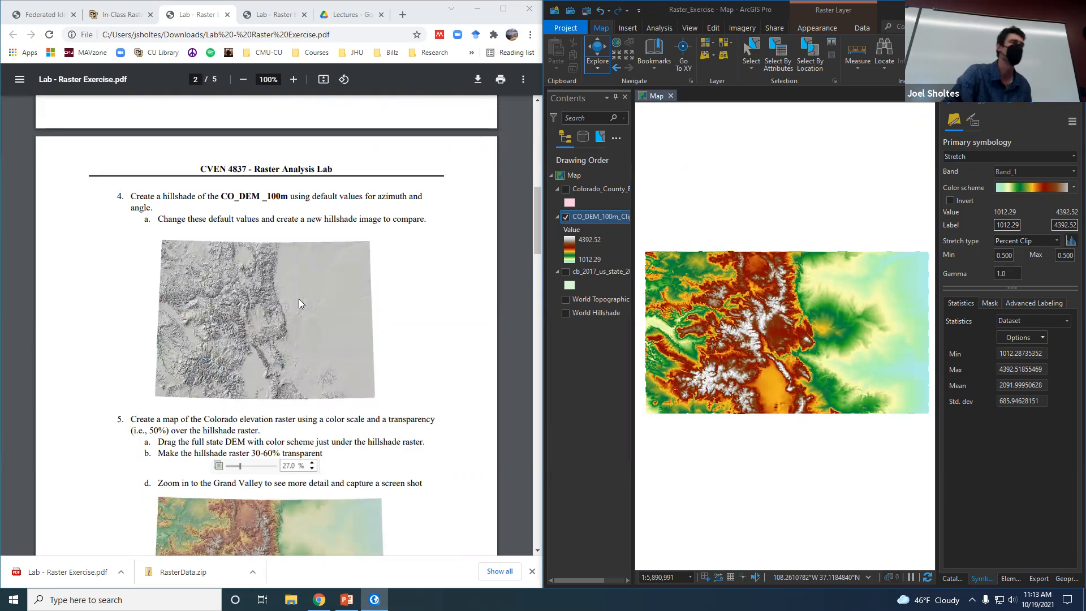
scroll(300, 308, up, 1)
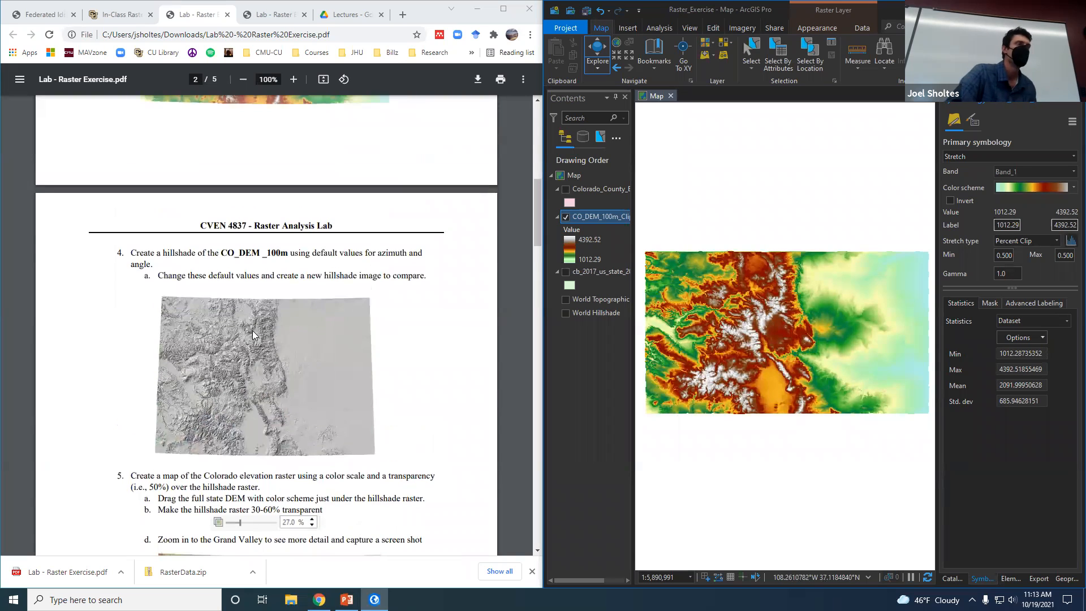
Step: Search the geoprocessing tools for "hillshade" and try opening the 3D Analyst and Spatial Analyst versions
click(1067, 578)
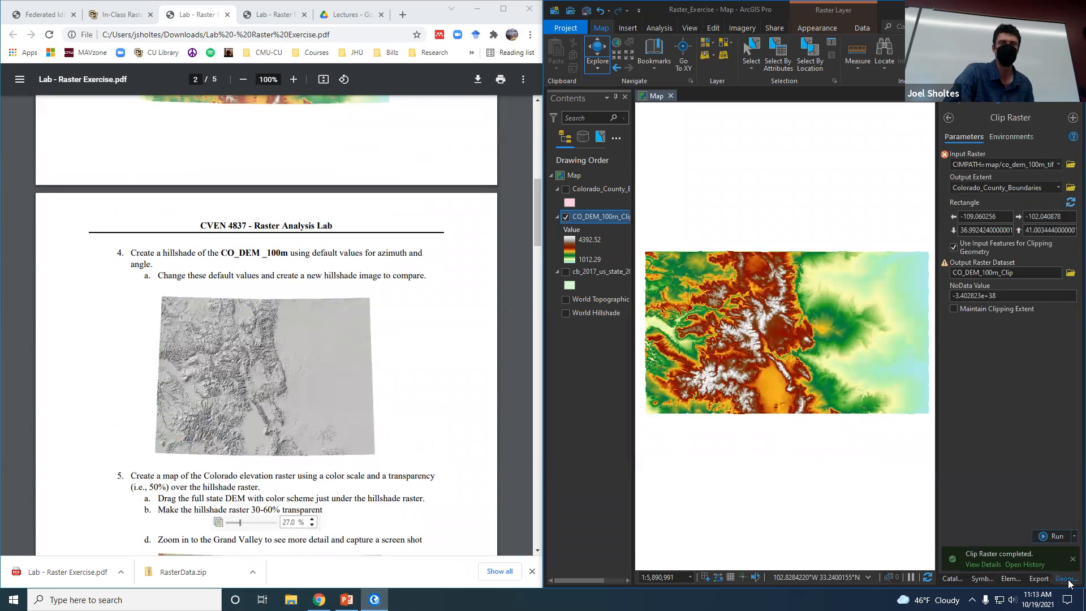
click(949, 118)
text(hillshade)
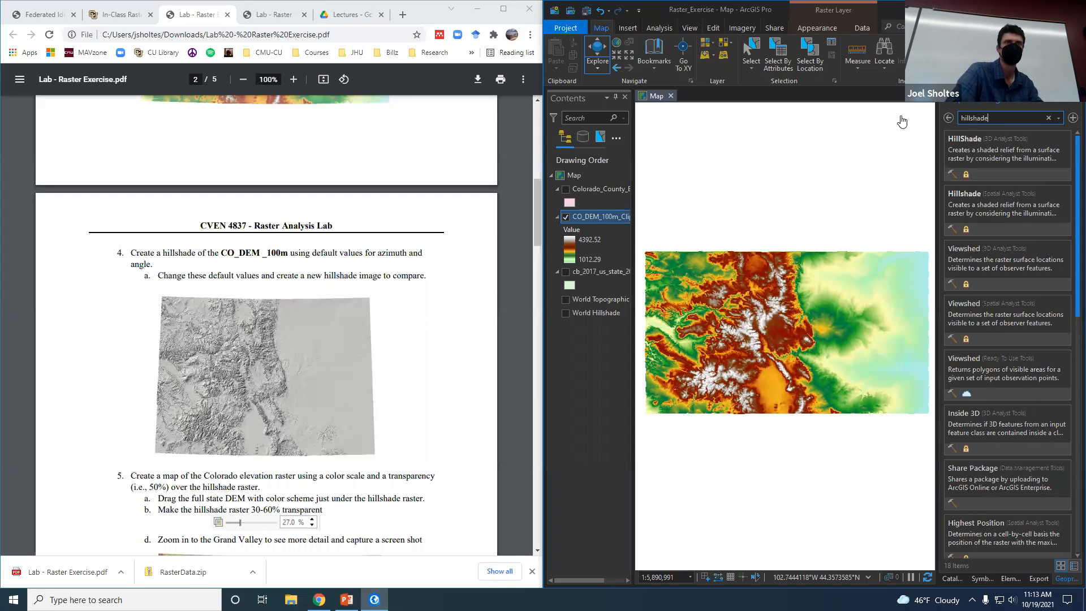
click(1021, 150)
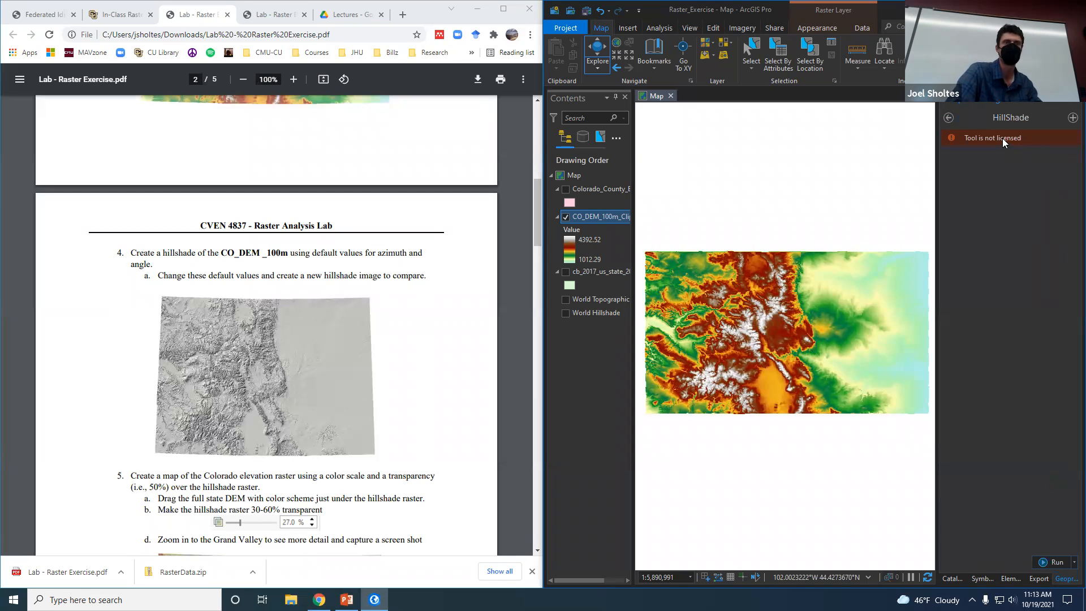
click(948, 118)
click(1000, 208)
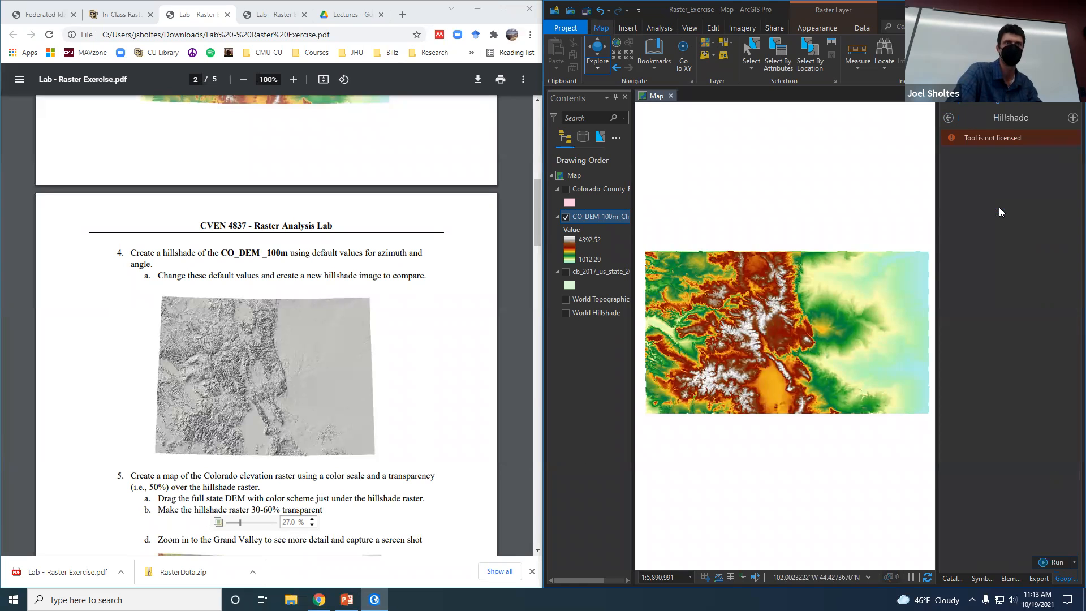
click(949, 119)
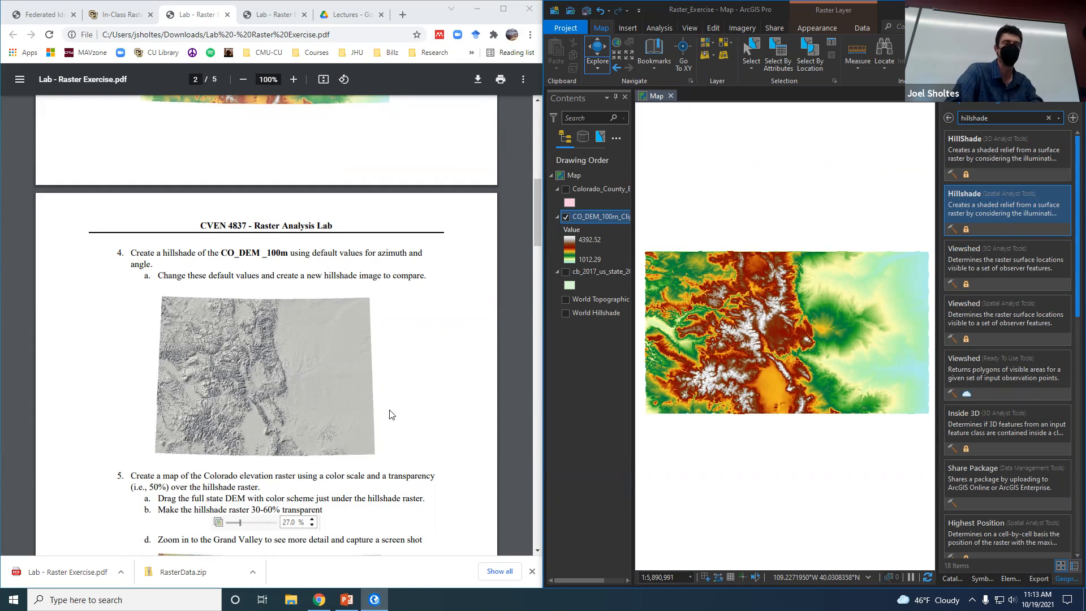
Step: Consult the lab's transparency task and set the CO_DEM_100m_Clip layer's transparency to 37.3%
scroll(387, 404, down, 1)
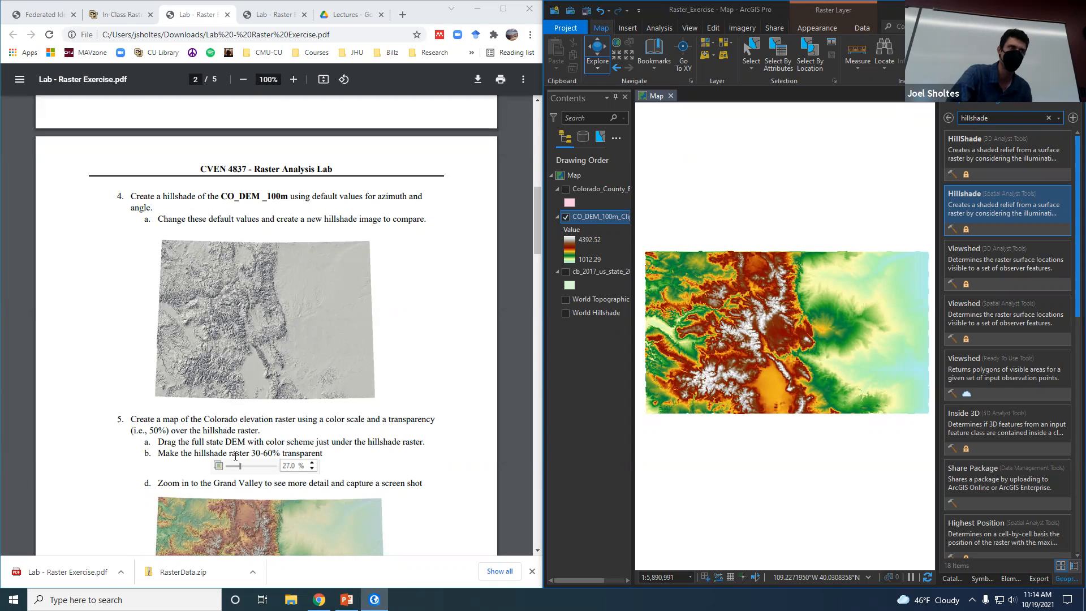
scroll(250, 419, down, 2)
scroll(251, 423, down, 1)
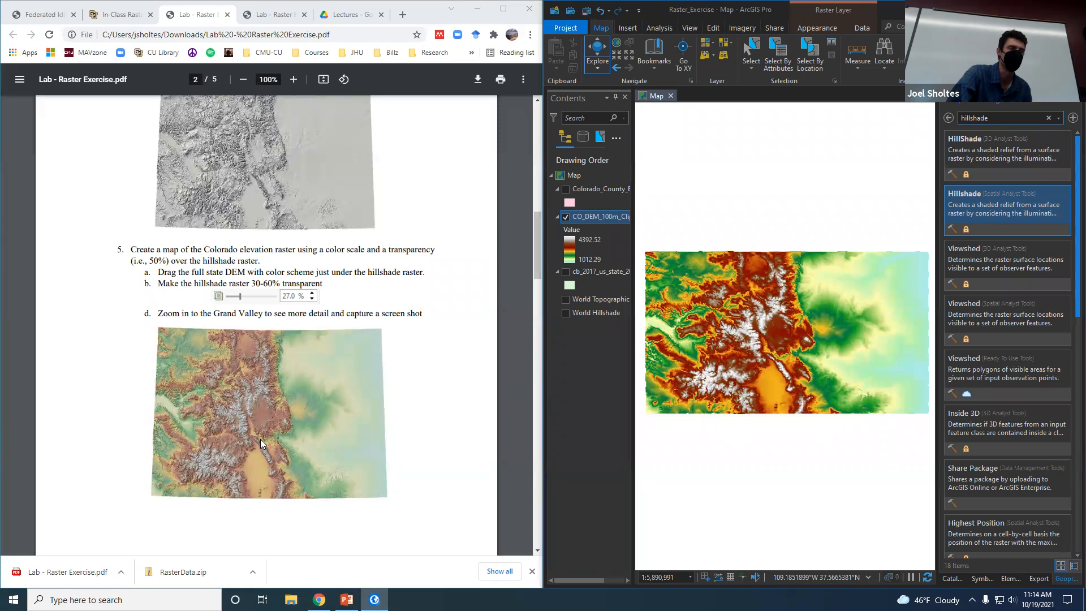
click(746, 30)
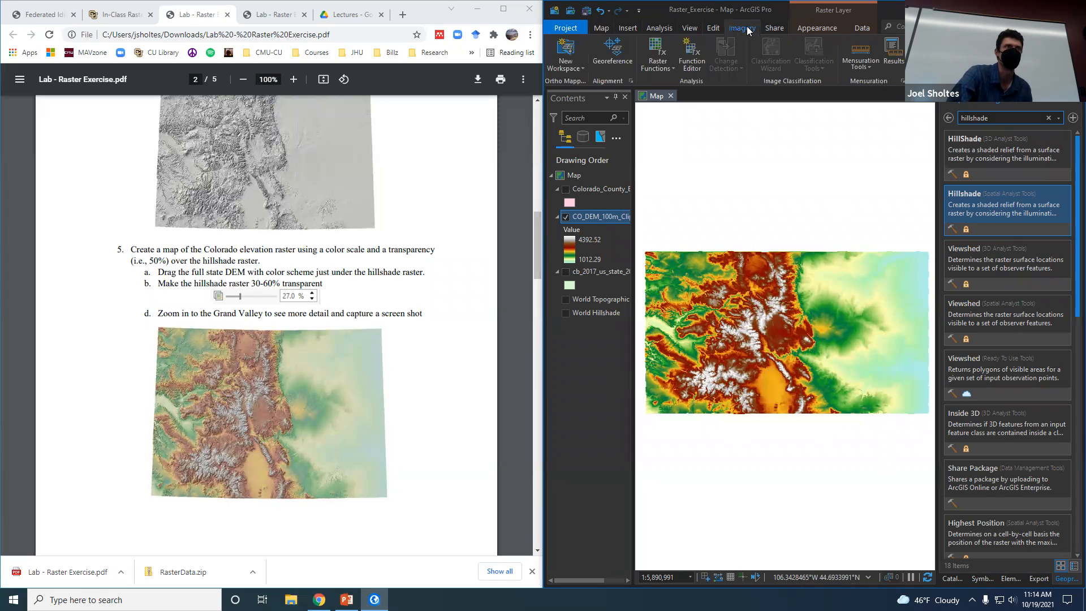
click(833, 27)
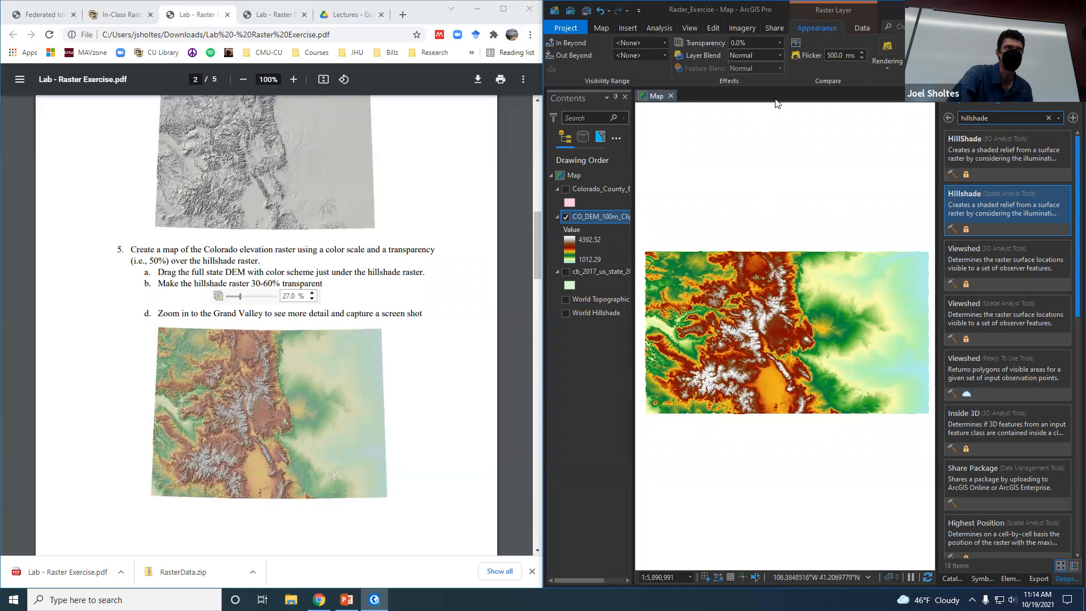
click(779, 43)
drag(734, 55, 752, 56)
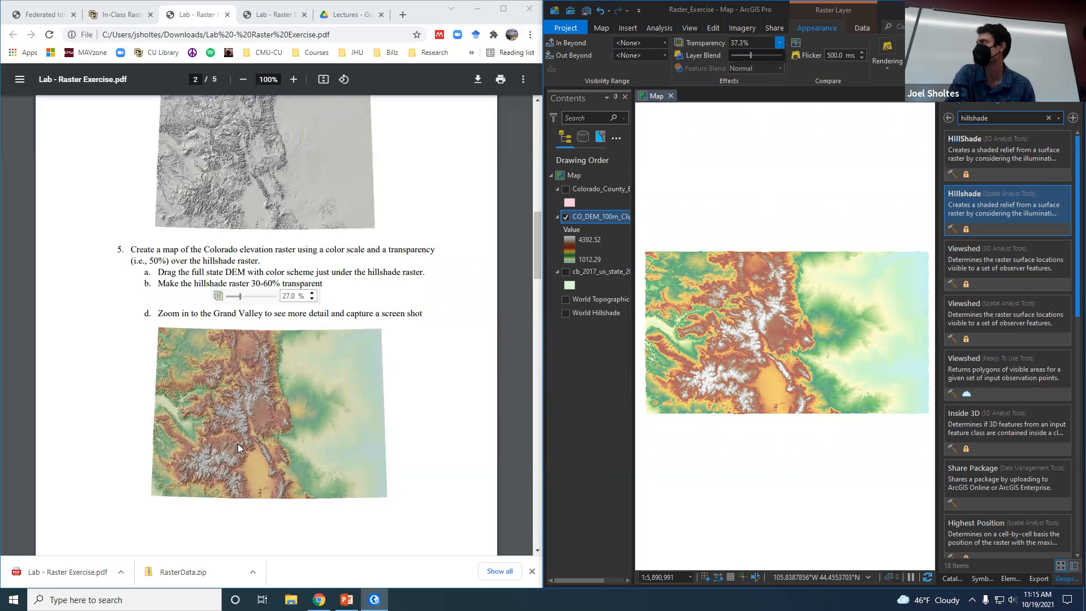
Step: Review lab tasks 6 through 9, from plotting 3D lines to the Zonal Statistics tool
scroll(248, 438, down, 2)
scroll(269, 429, down, 6)
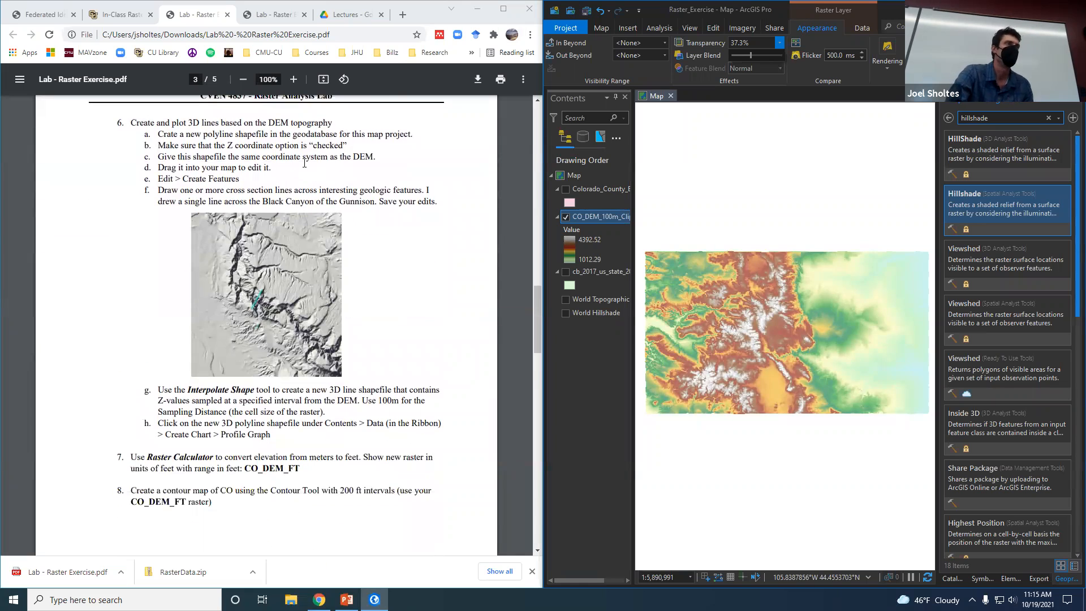
drag(166, 124, 218, 126)
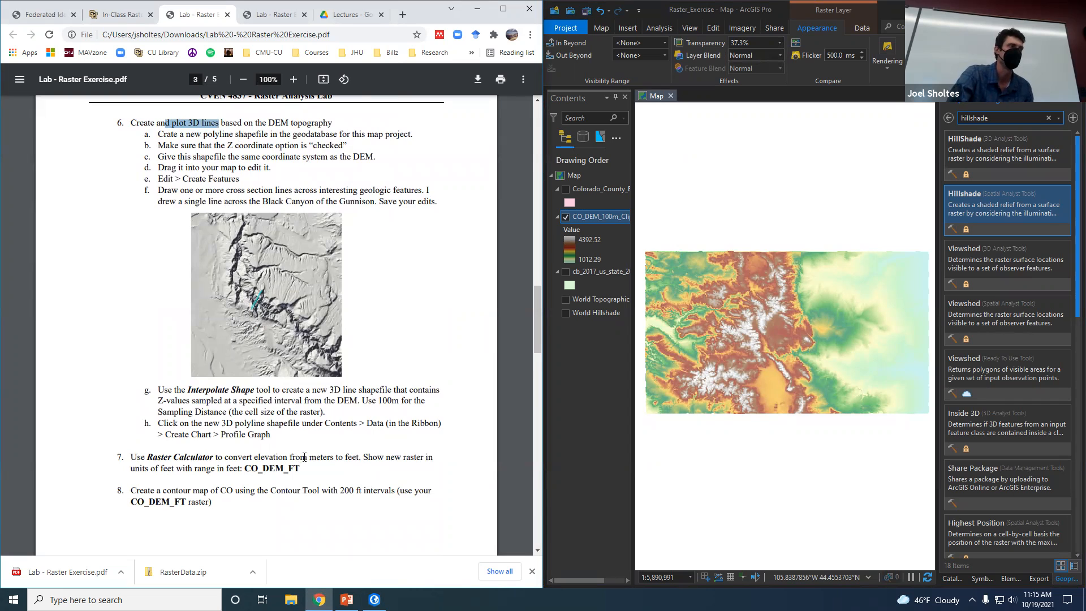
scroll(304, 457, down, 10)
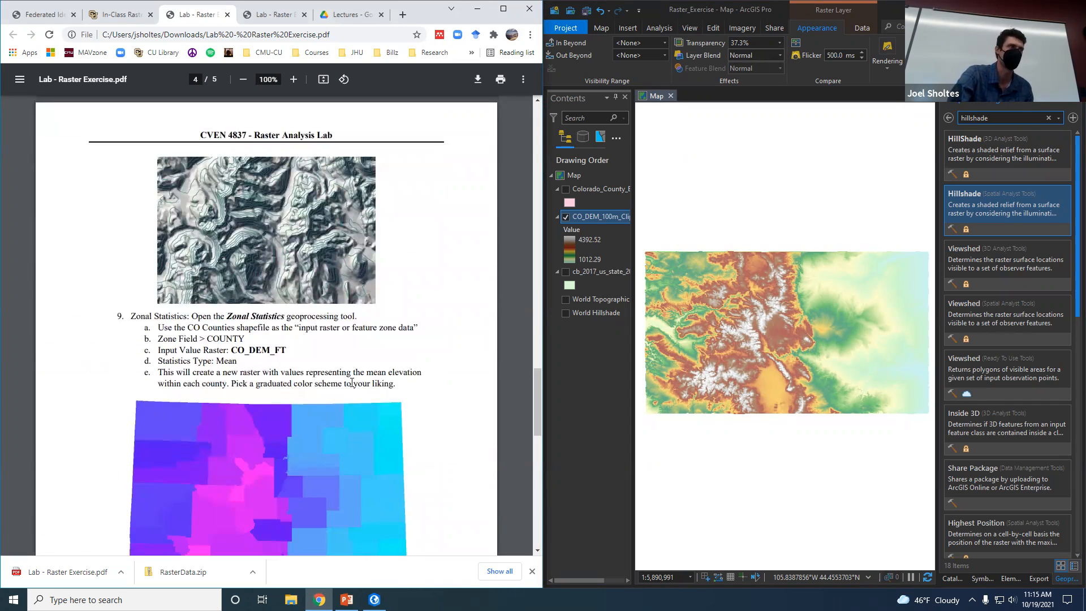
scroll(351, 383, down, 3)
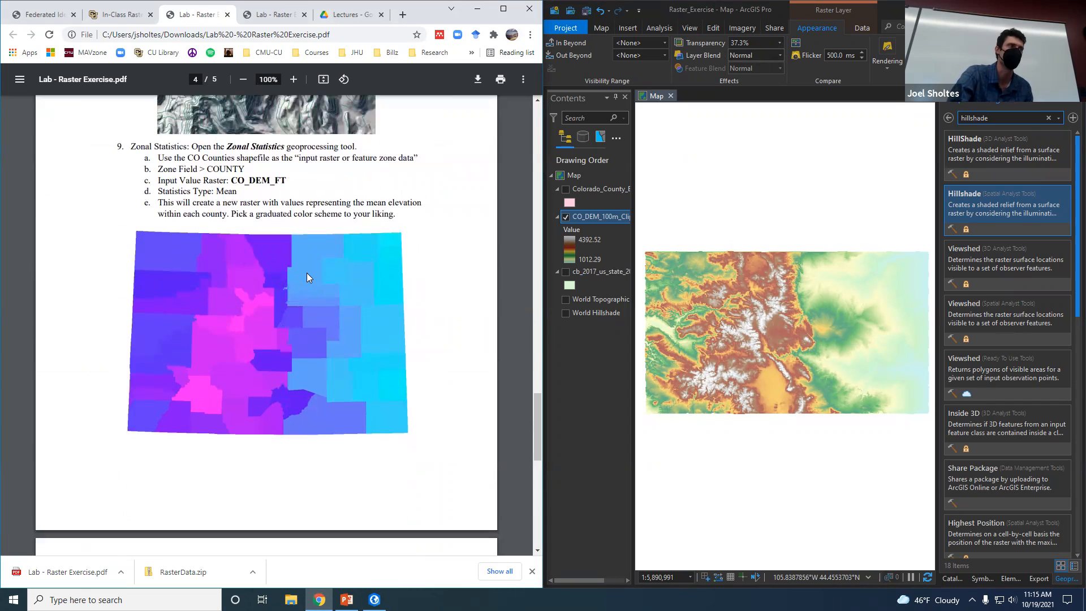
drag(226, 146, 285, 146)
click(315, 205)
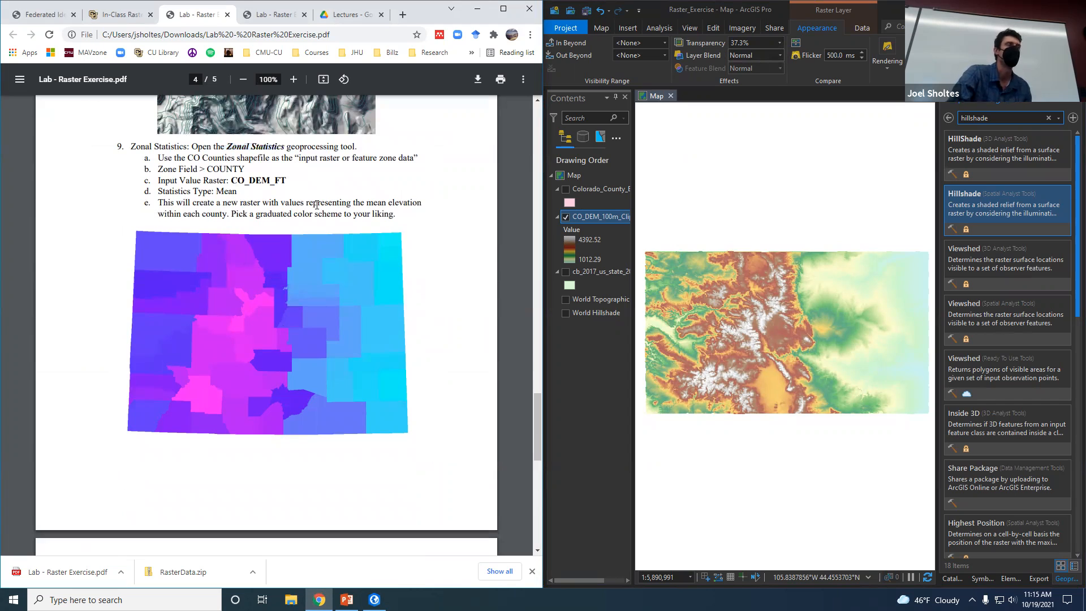
Step: Open ArcGIS Pro's licensing information and check the license status of the 3D Analyst extension
click(564, 28)
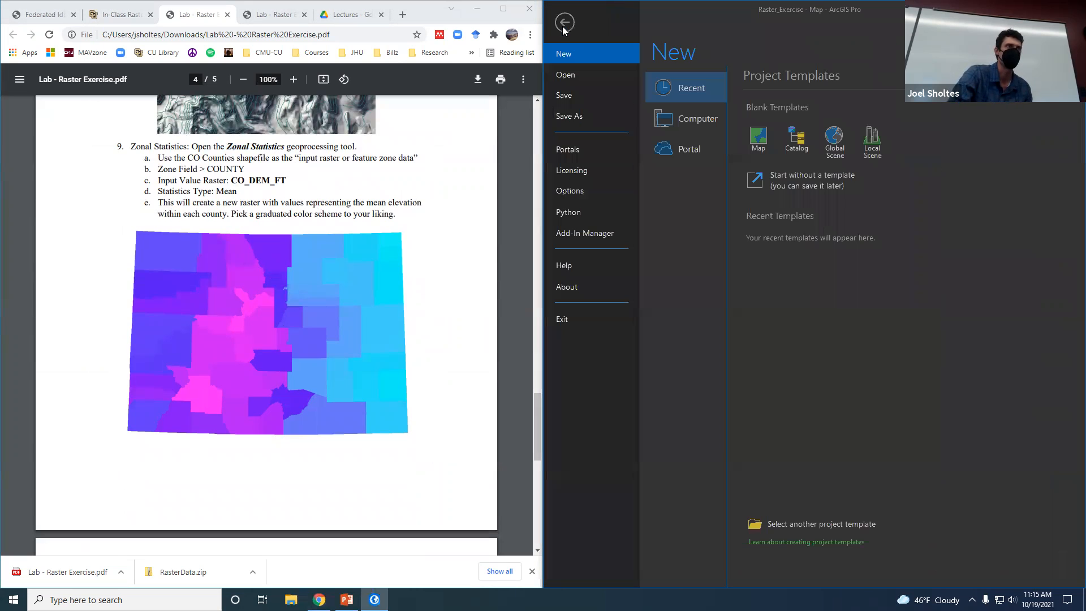
click(571, 171)
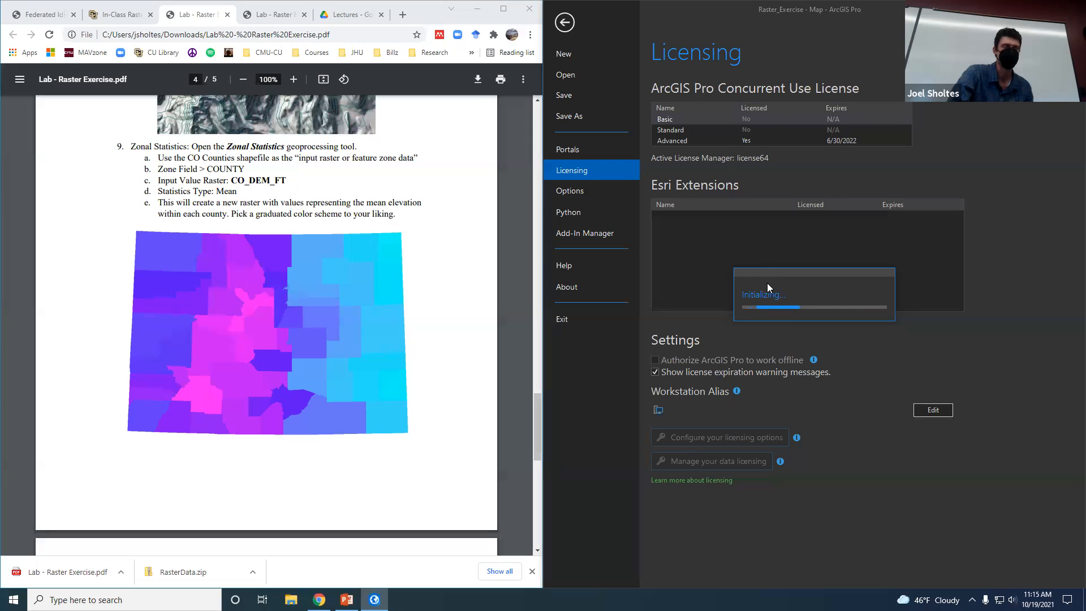
drag(767, 284, 890, 337)
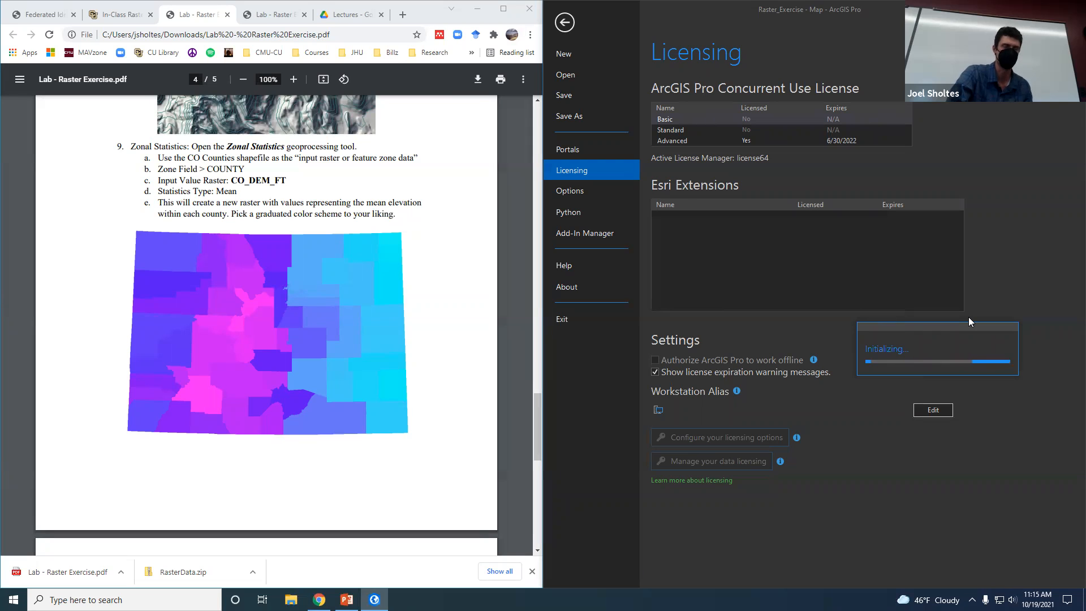
drag(939, 325, 902, 319)
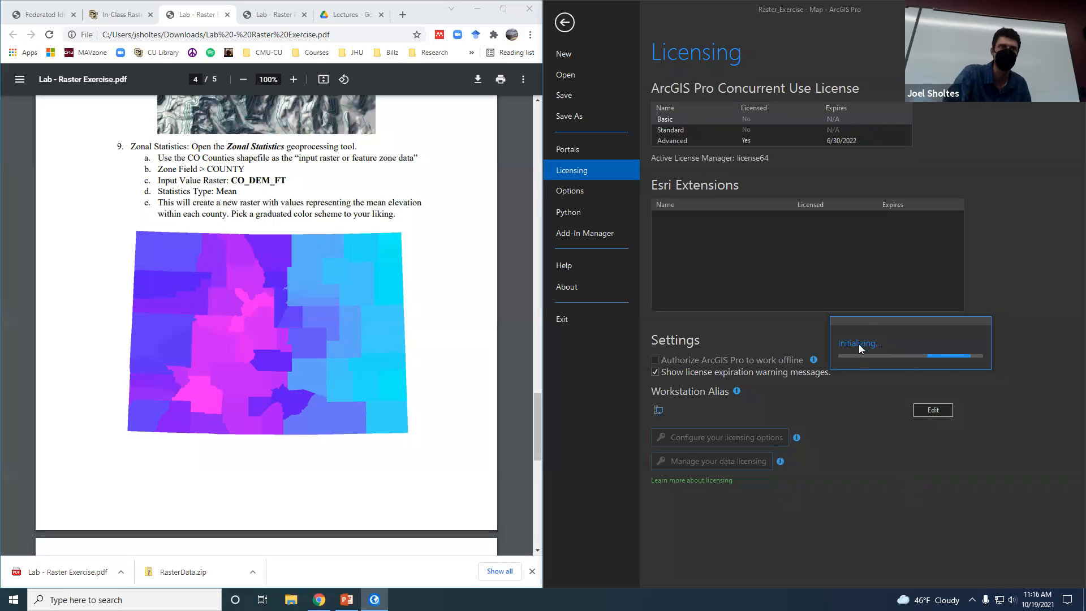
drag(875, 322, 837, 252)
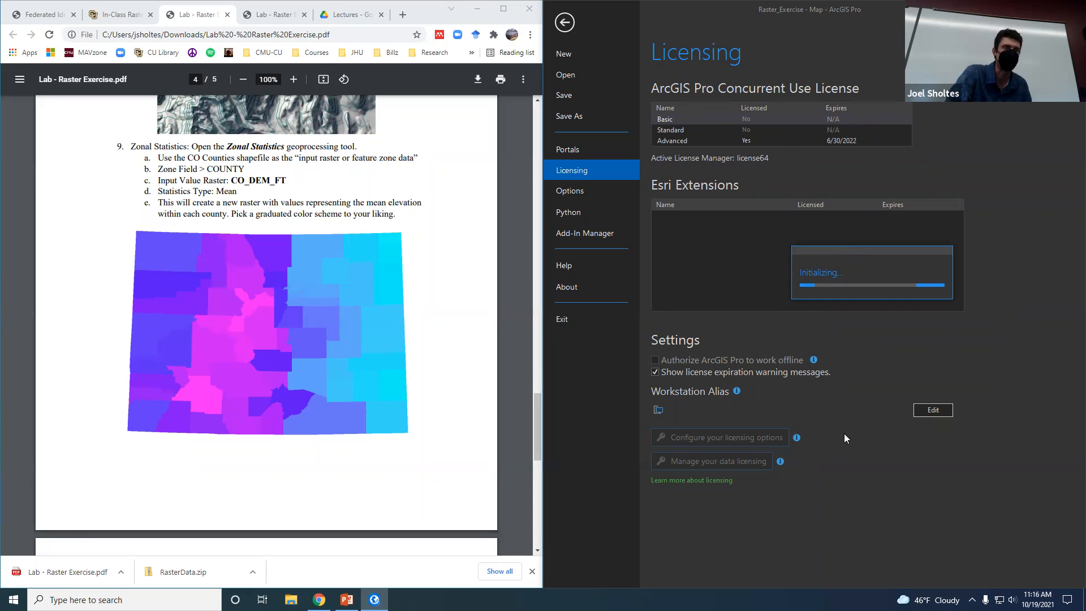
click(319, 600)
click(824, 461)
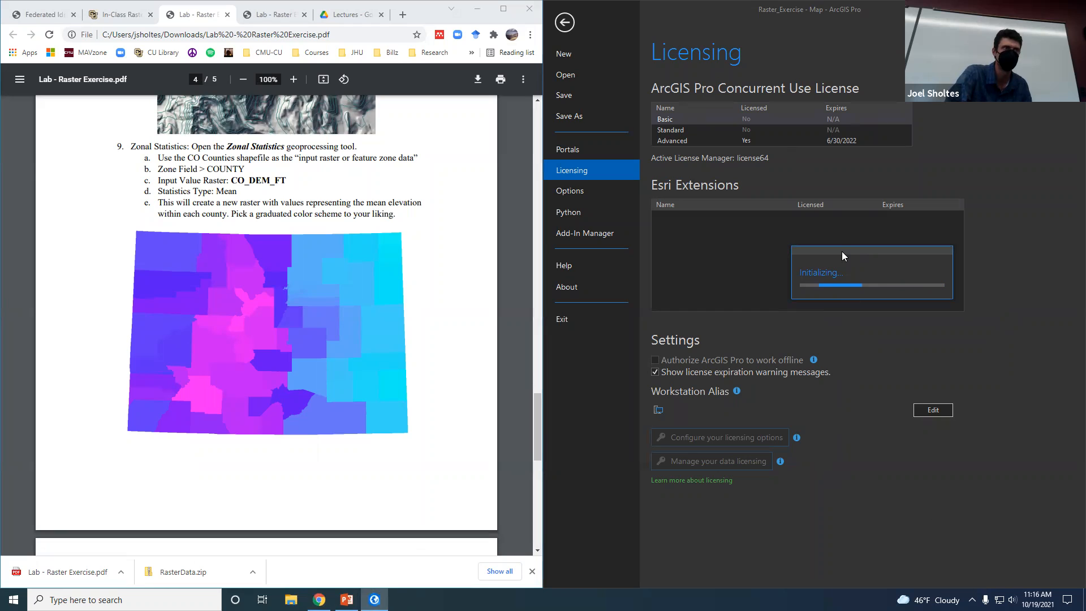
drag(841, 262, 938, 329)
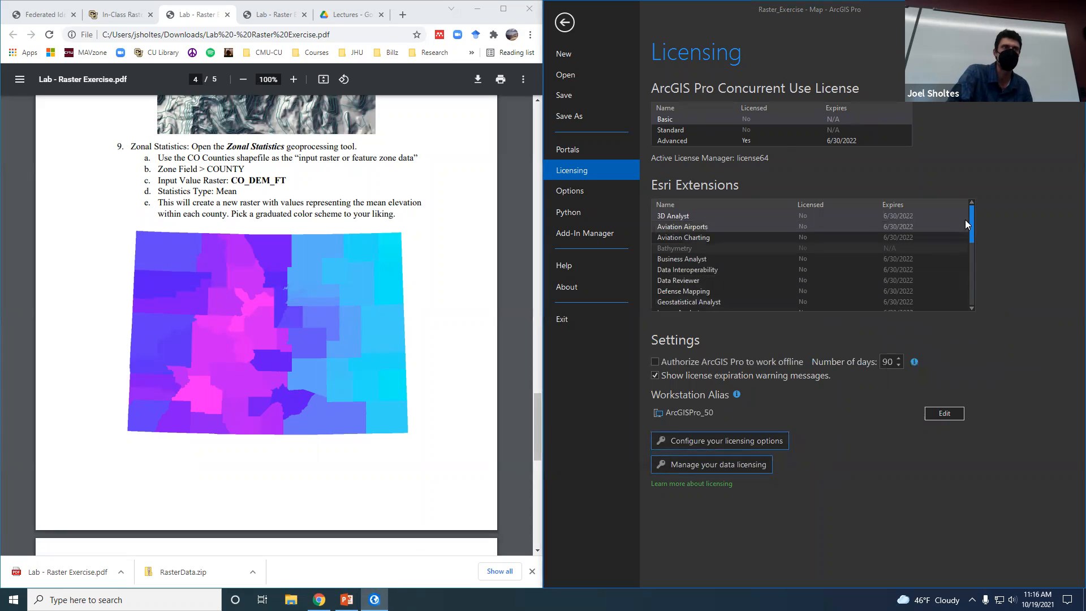
click(835, 217)
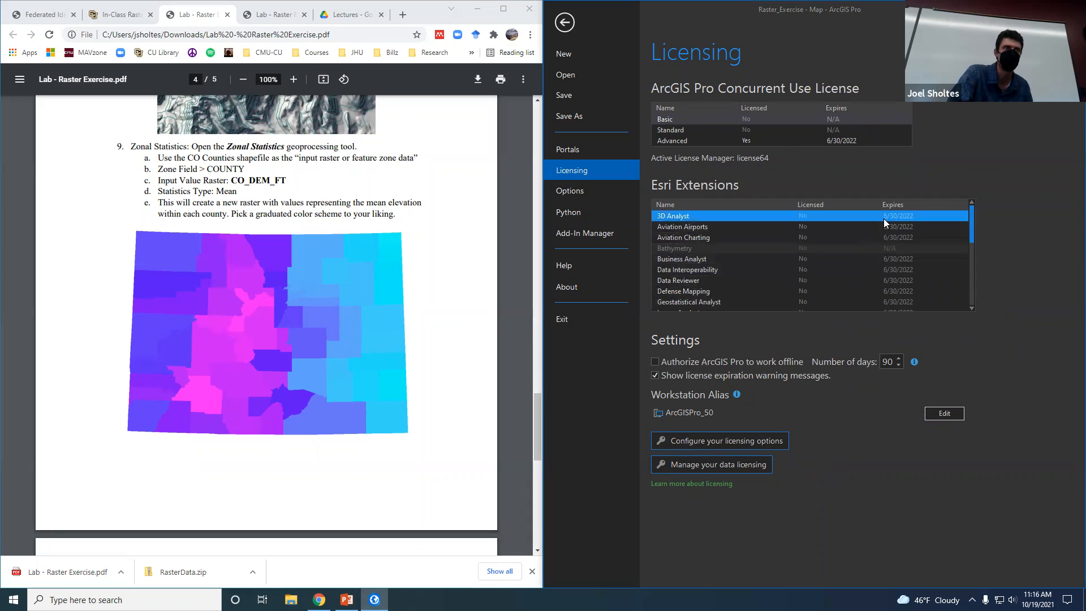
Step: Try authorizing ArcGIS Pro to work offline for 90 days
click(736, 362)
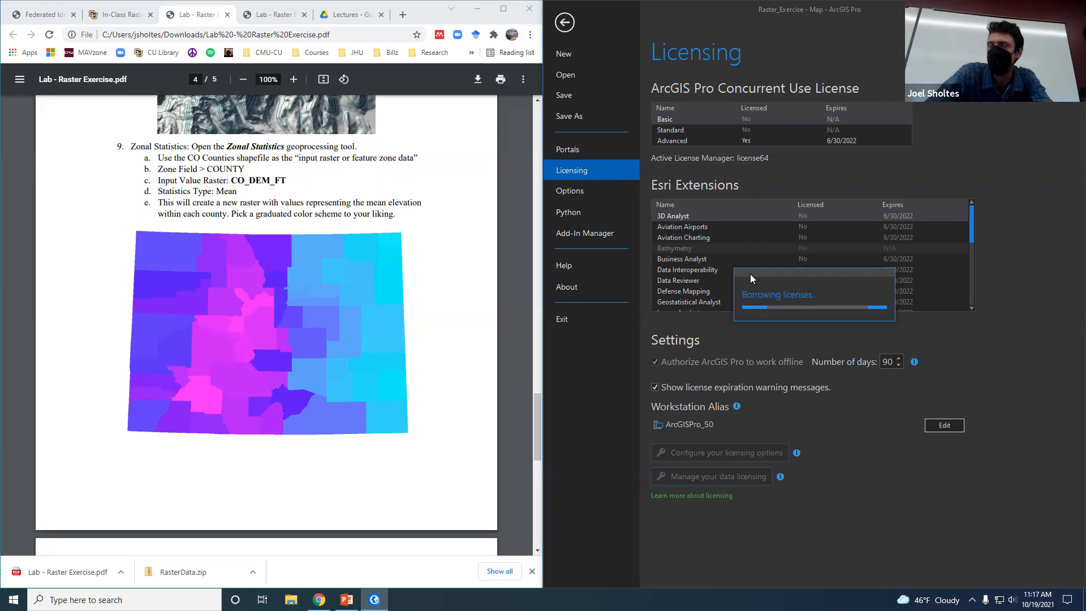
drag(762, 279, 836, 427)
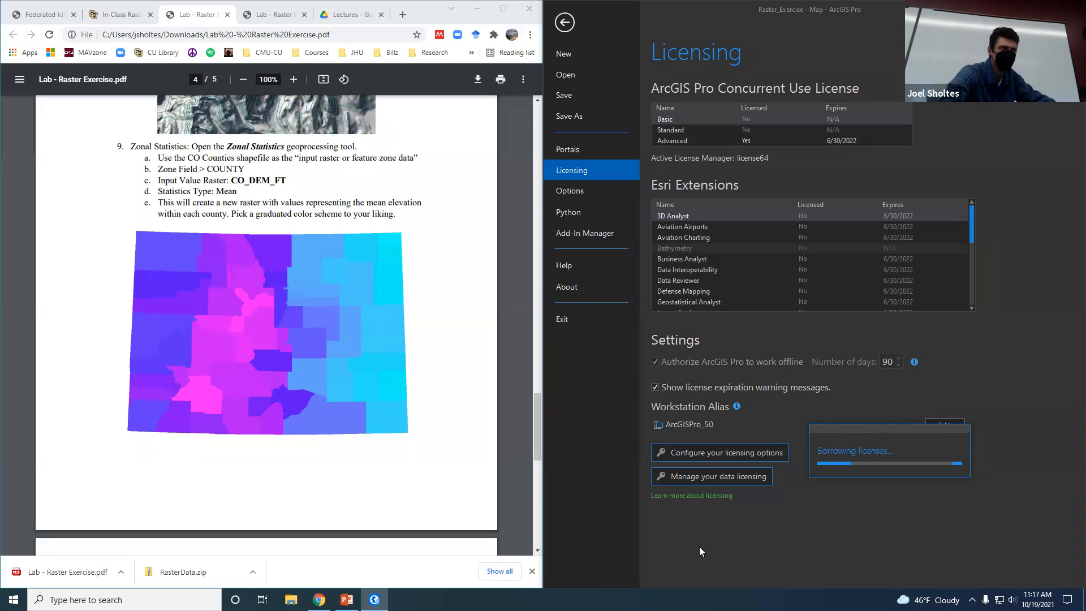
Step: Review the Raster Calculator, contour map and Zonal Statistics tasks in the lab PDF
click(278, 436)
scroll(271, 435, up, 5)
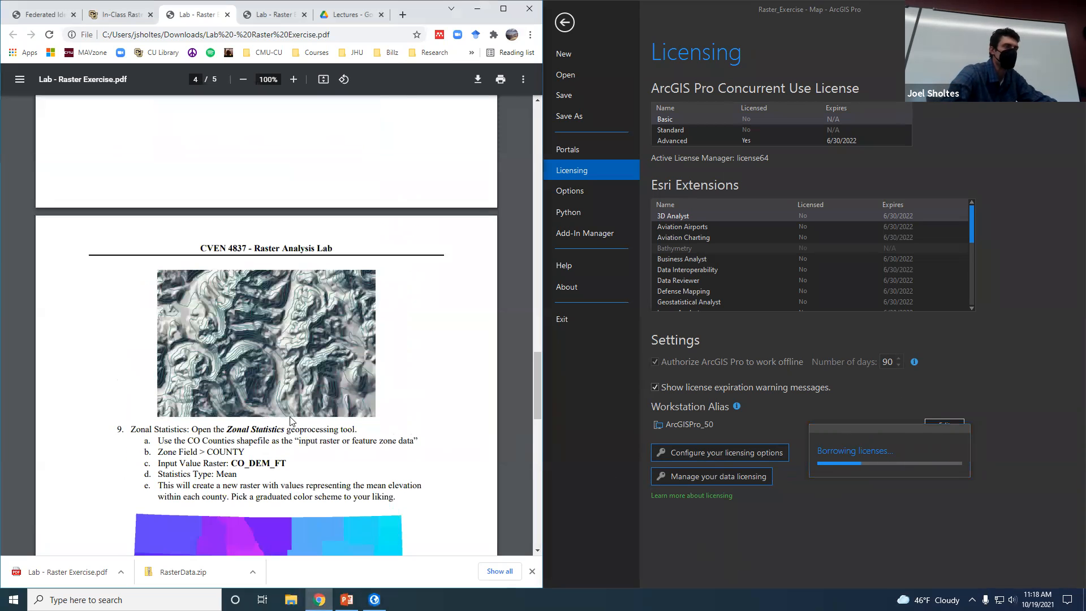
scroll(354, 386, up, 6)
scroll(240, 344, down, 5)
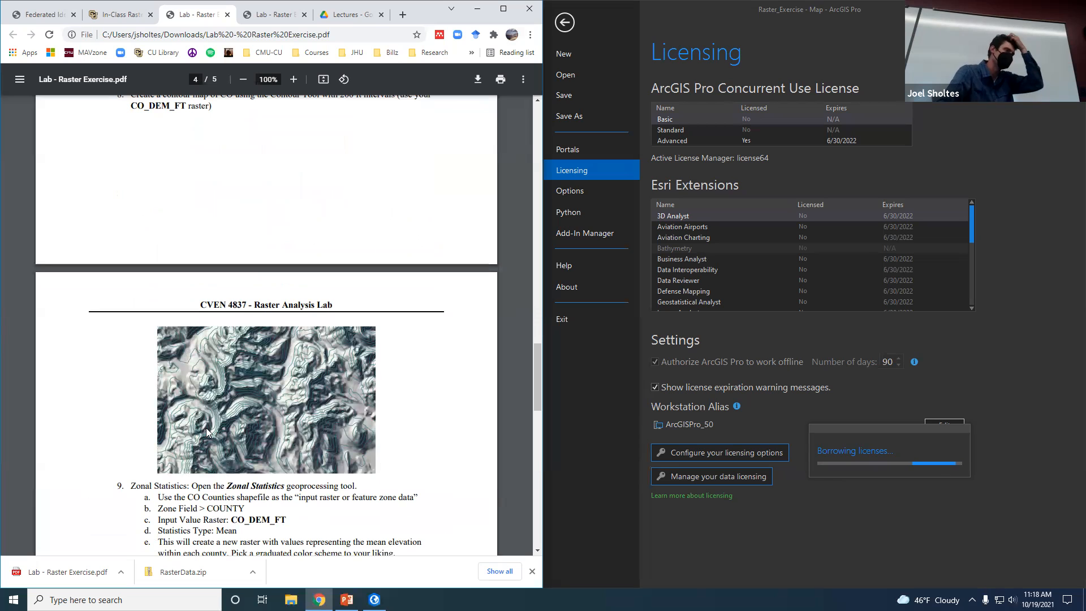
scroll(205, 427, up, 3)
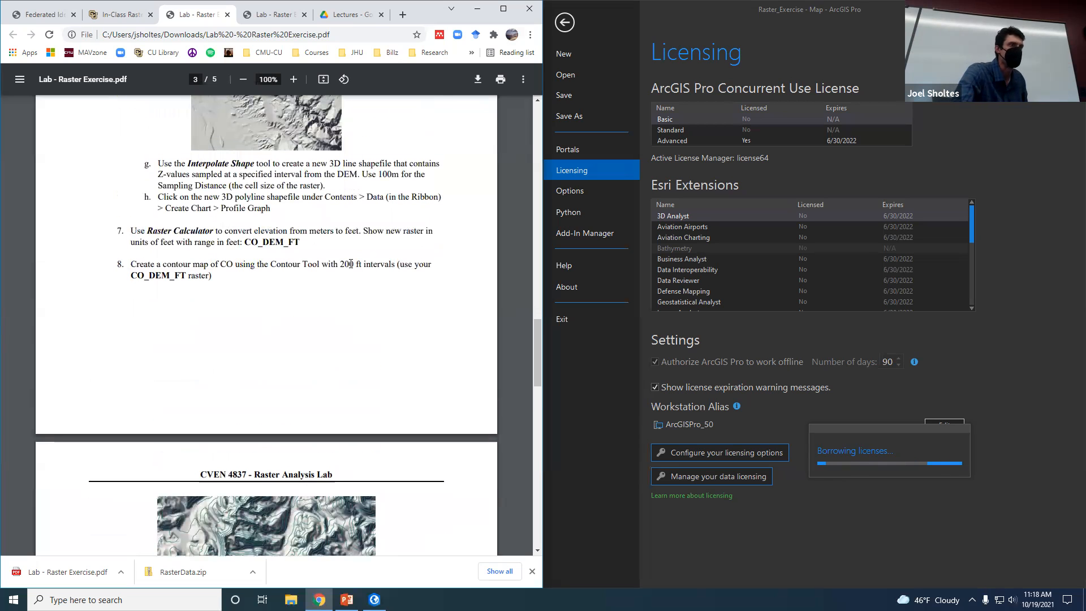
scroll(373, 448, down, 4)
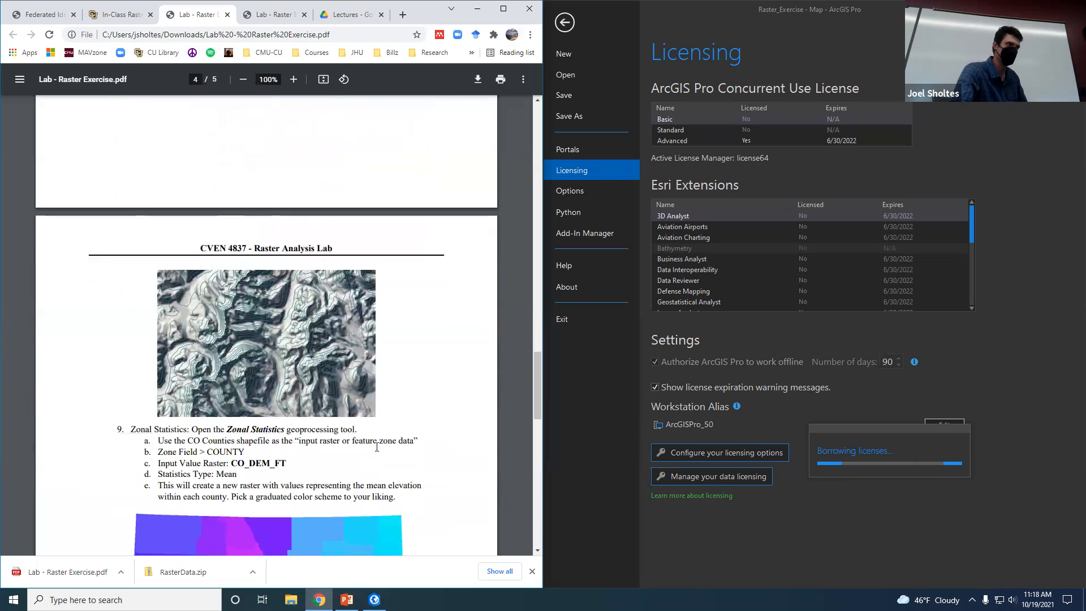
scroll(377, 447, down, 3)
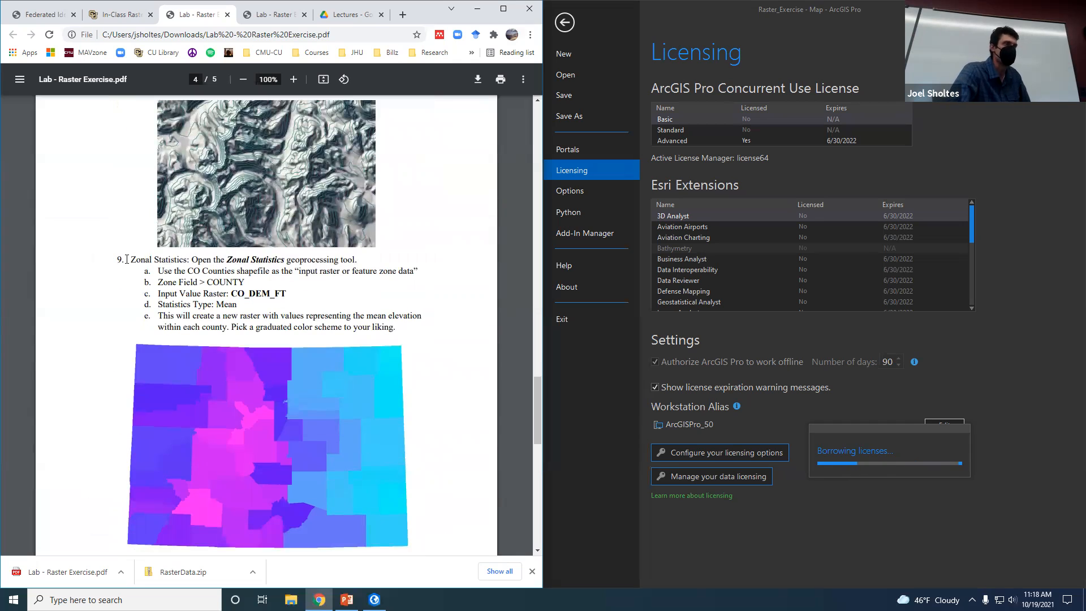
drag(127, 259, 288, 260)
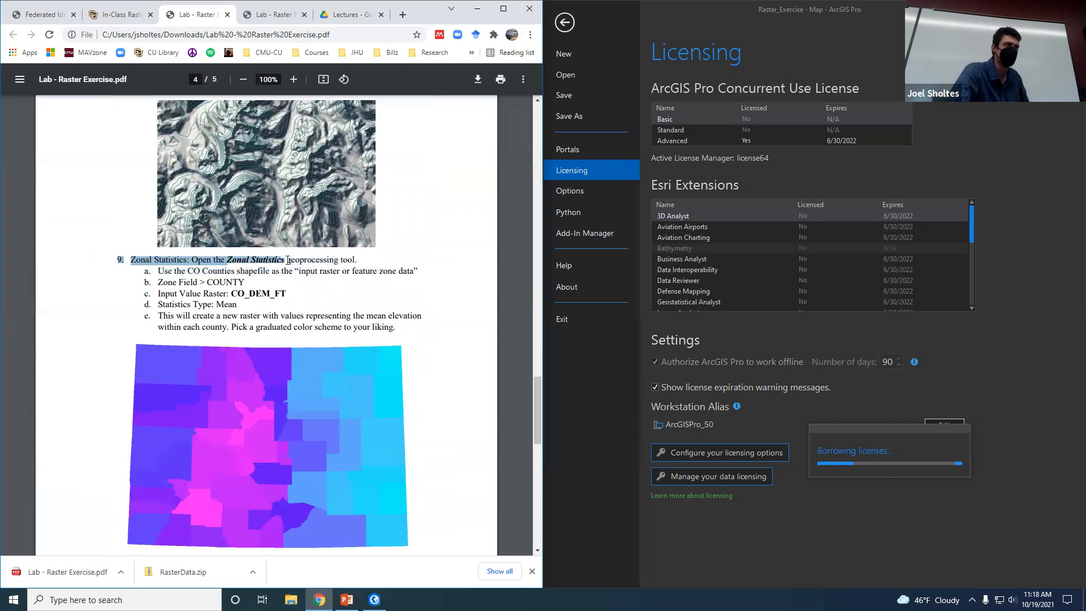
click(293, 258)
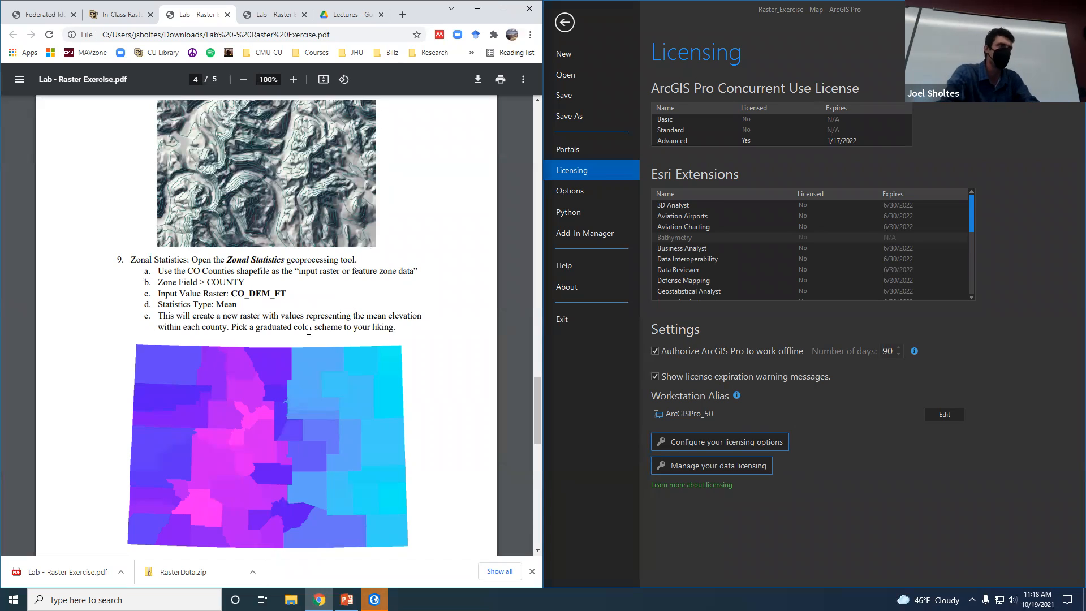
drag(226, 260, 284, 261)
Step: Switch back to ArcGIS Pro and turn off its offline authorization to return the borrowed licenses
click(374, 599)
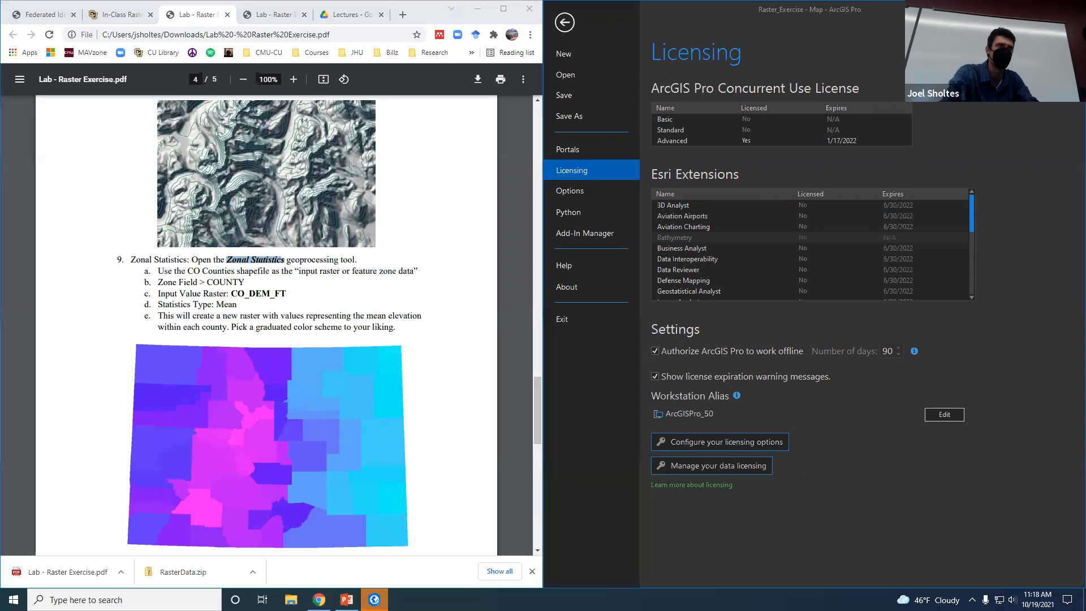
click(656, 351)
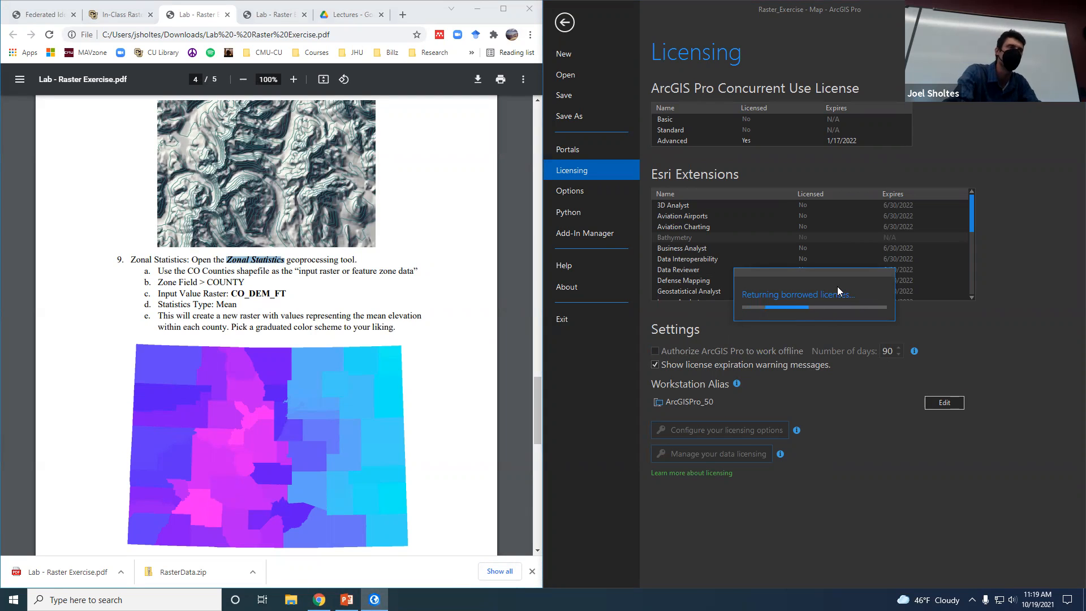
Step: Read the Zonal Statistics as Table task and the final summary task at the end of the lab PDF
click(246, 298)
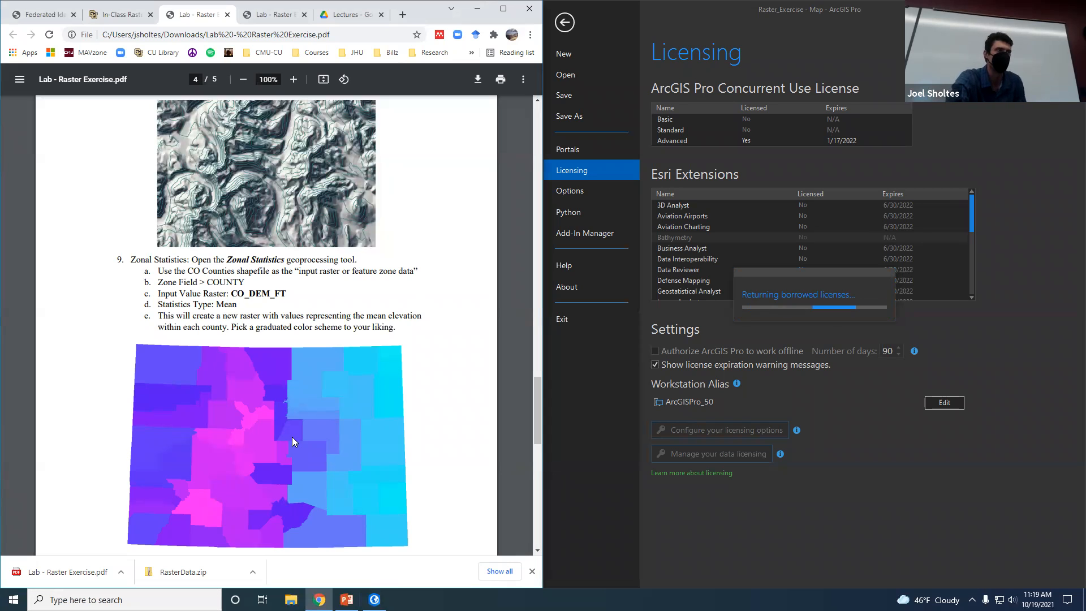
scroll(292, 437, down, 1)
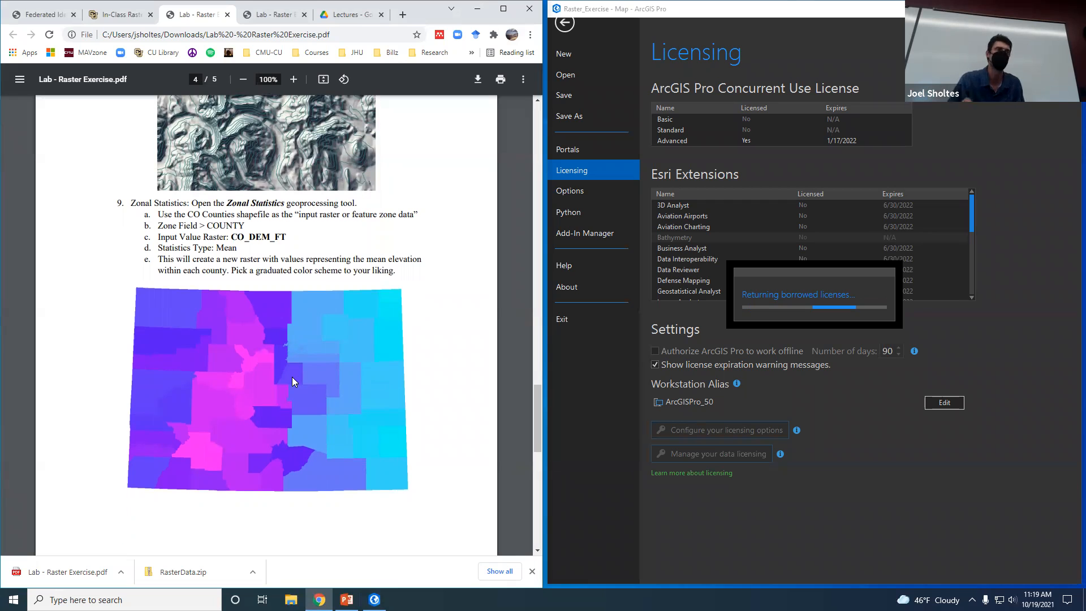
scroll(292, 376, down, 5)
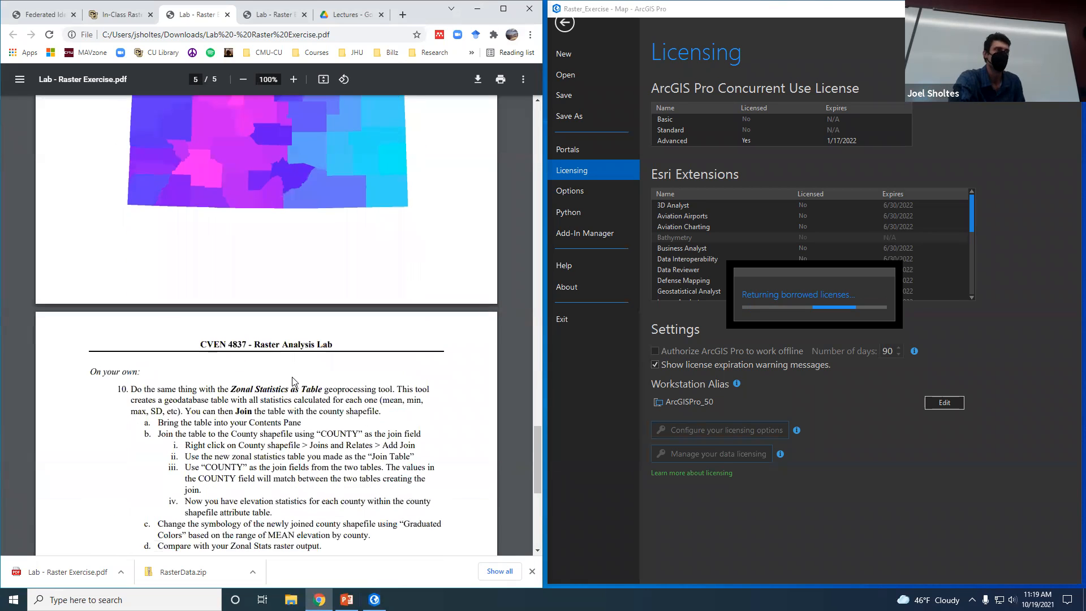
scroll(293, 382, down, 1)
drag(230, 333, 326, 330)
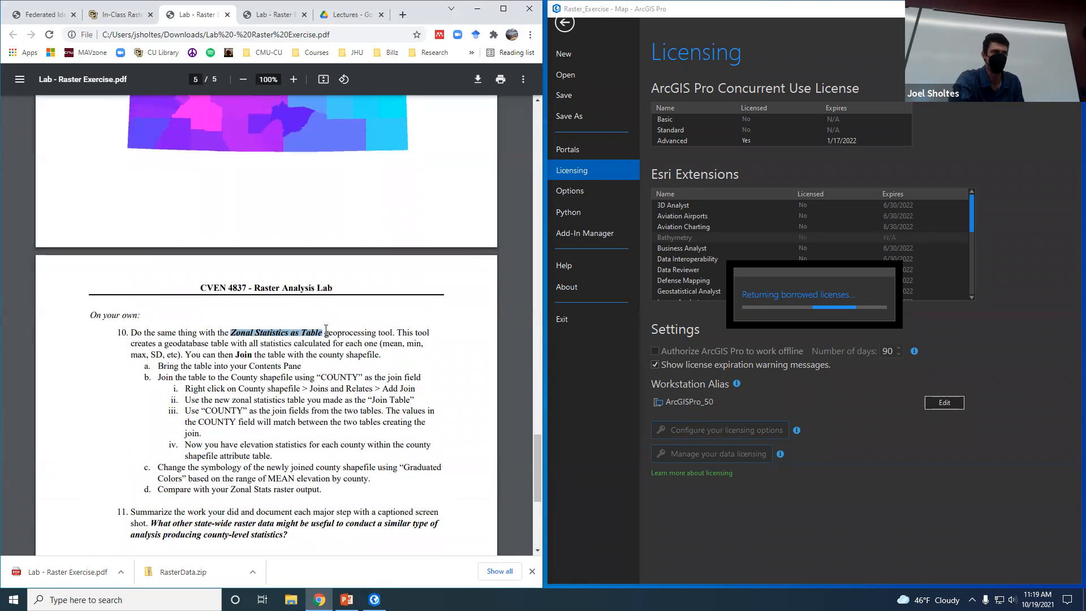
scroll(312, 396, down, 2)
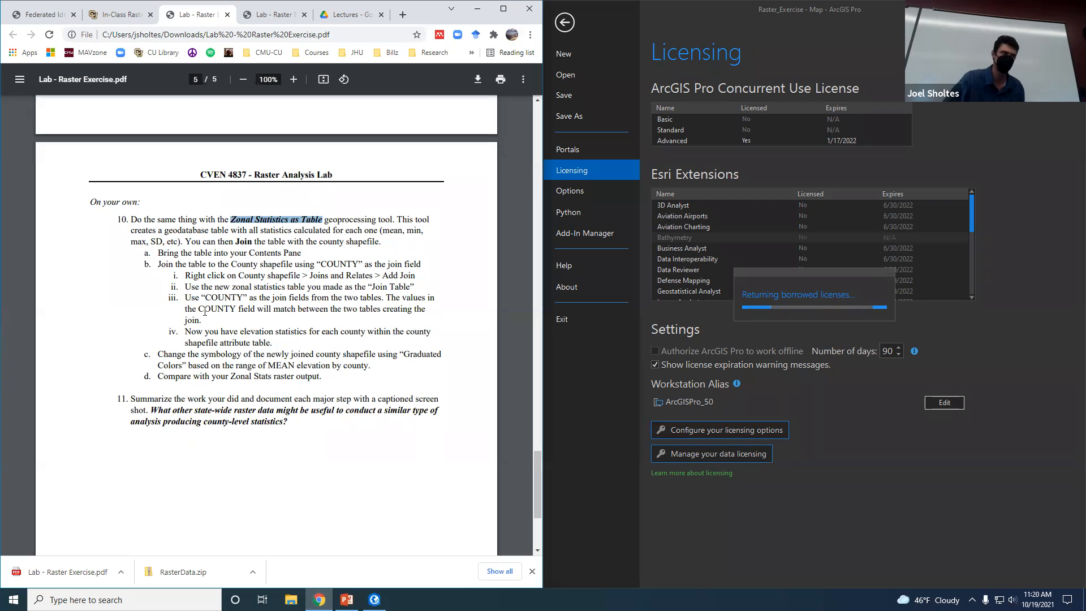
scroll(277, 487, down, 3)
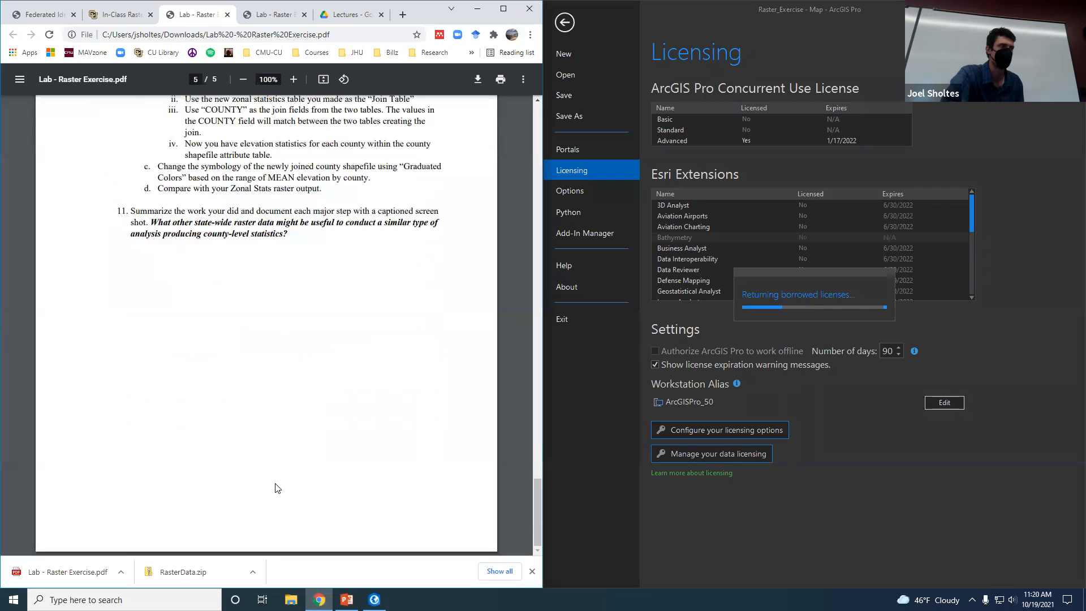
Step: Reread task 11 in the lab PDF, covering the captioned work summary and the question about other useful state-wide raster data
scroll(277, 487, up, 4)
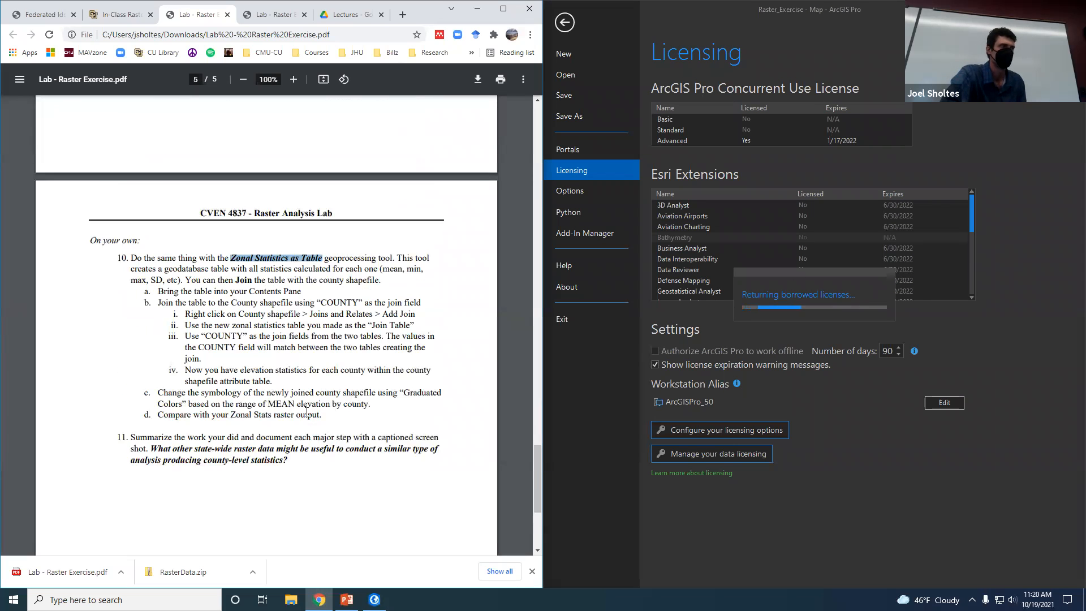
drag(130, 437, 288, 463)
click(288, 462)
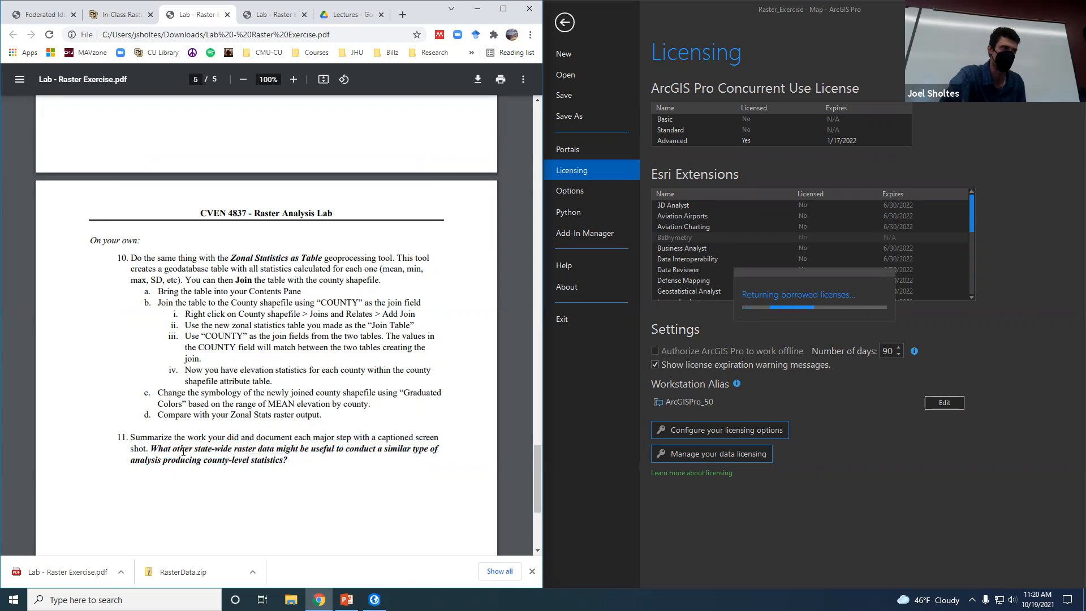
drag(152, 445, 286, 461)
click(282, 463)
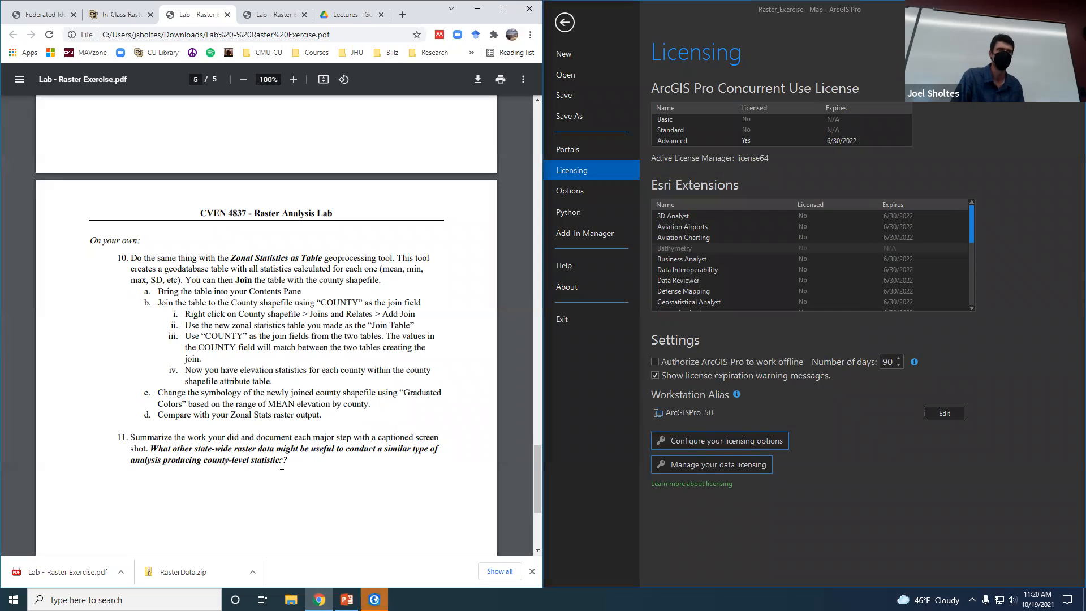
Step: Select the 3D Analyst extension, open the licensing configuration options, and move the Licensing dialog clear of the extension list
click(697, 216)
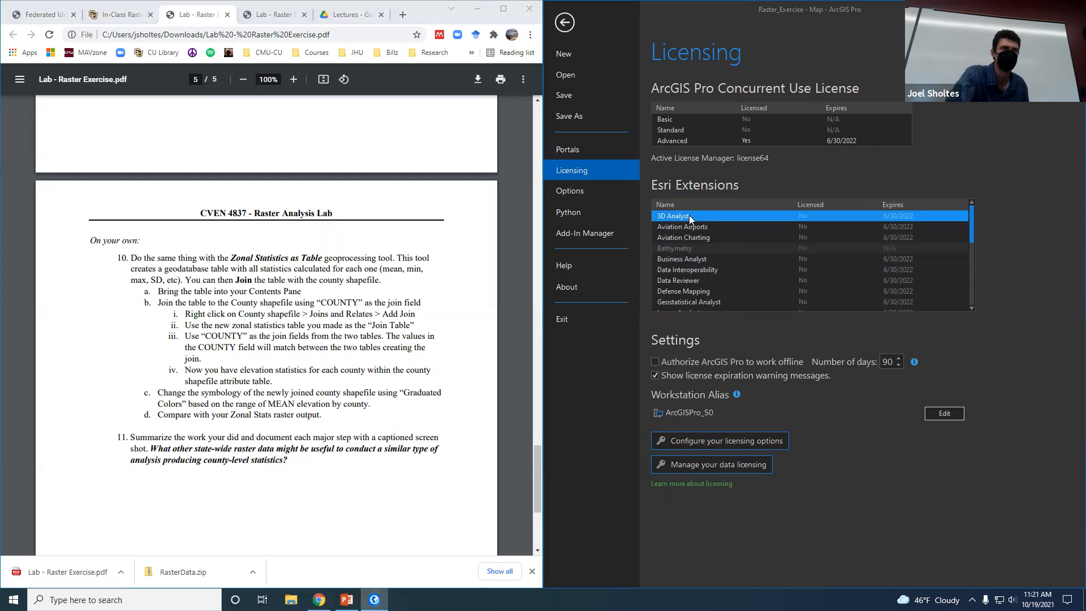
click(750, 439)
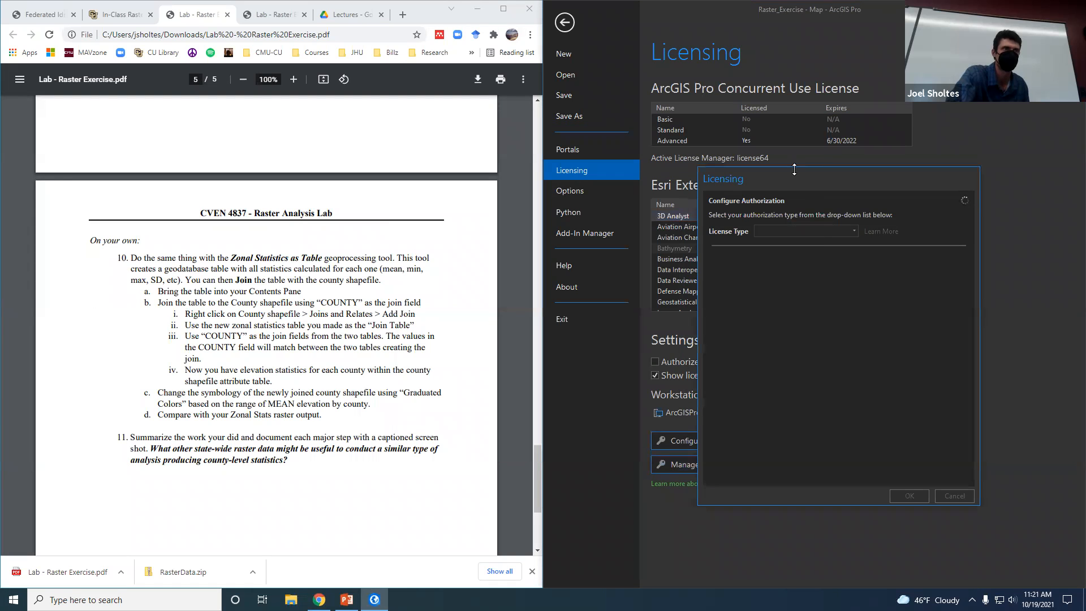
drag(794, 170, 826, 224)
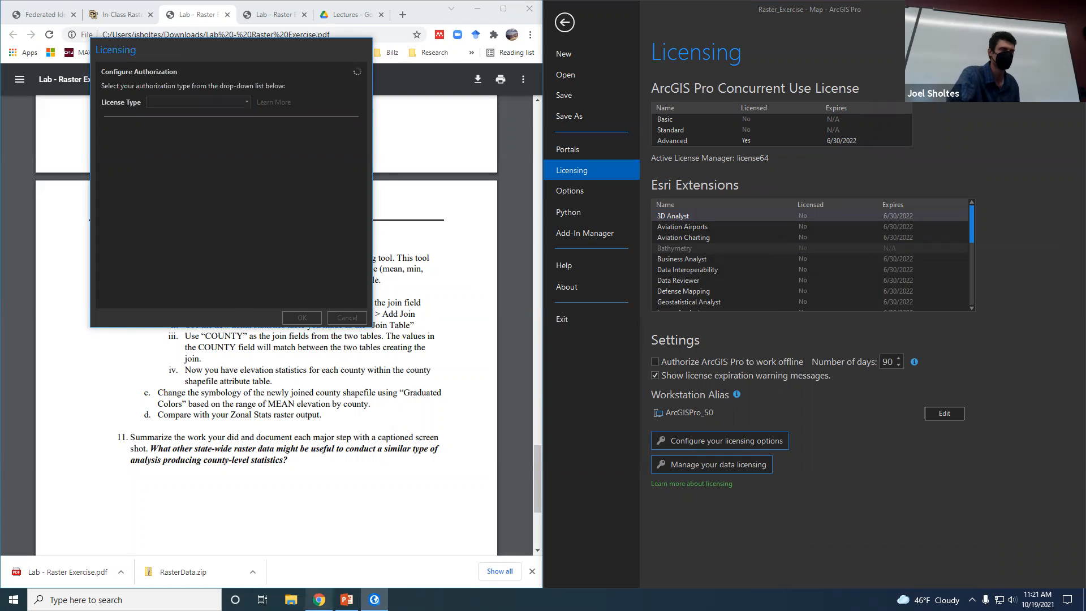
Step: Bring Chrome to the front and launch Zoom from the recent apps in Windows search
click(319, 600)
click(125, 600)
click(122, 417)
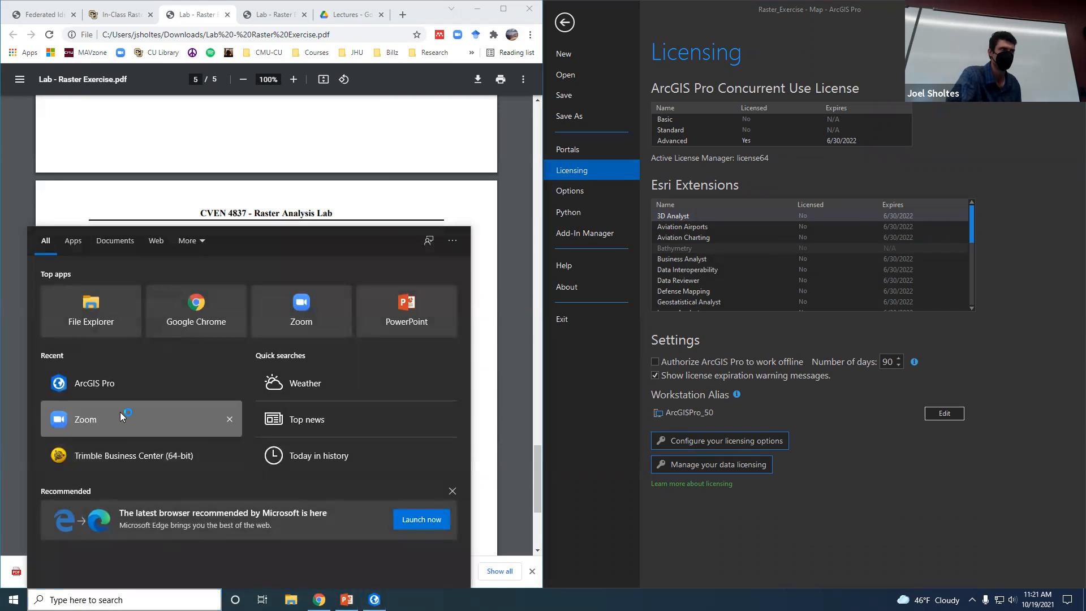